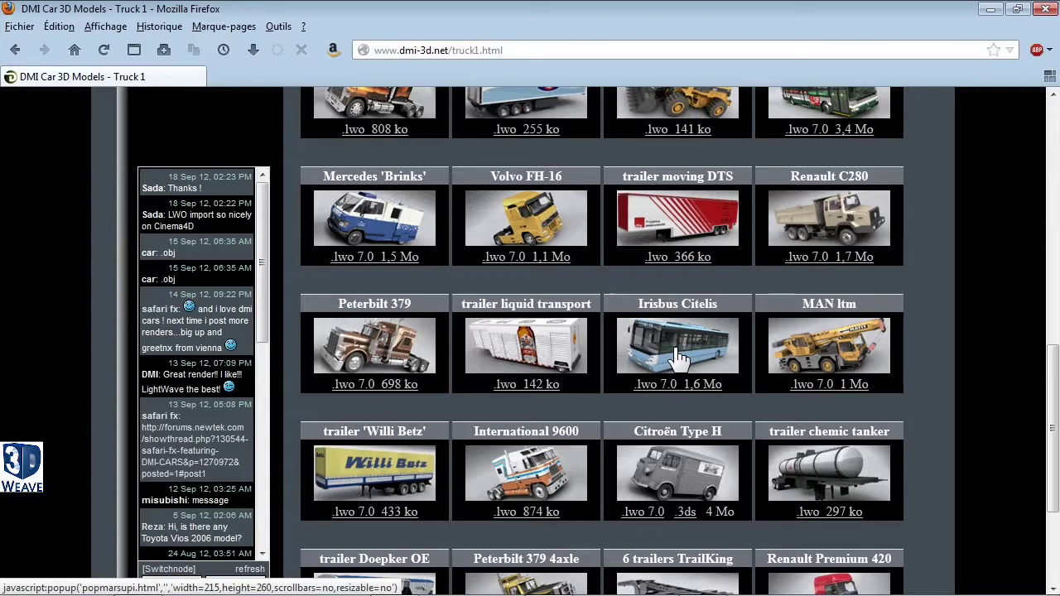
# Browse the Truck - Bus - Industrial vehicle model page and check its Special Thanks credits
pyautogui.scroll(-4, 676, 355)
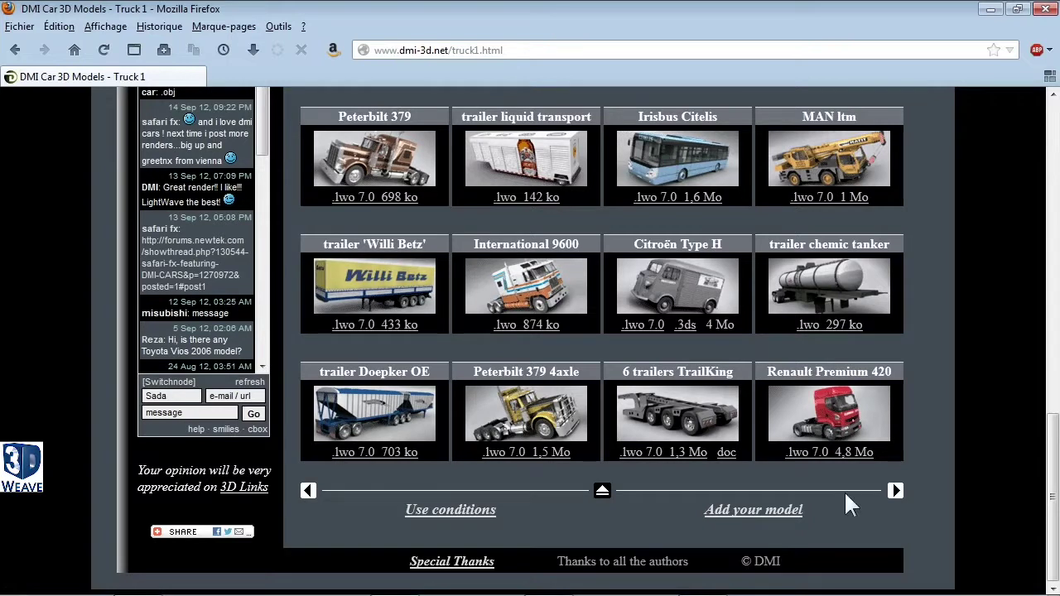
pyautogui.click(468, 564)
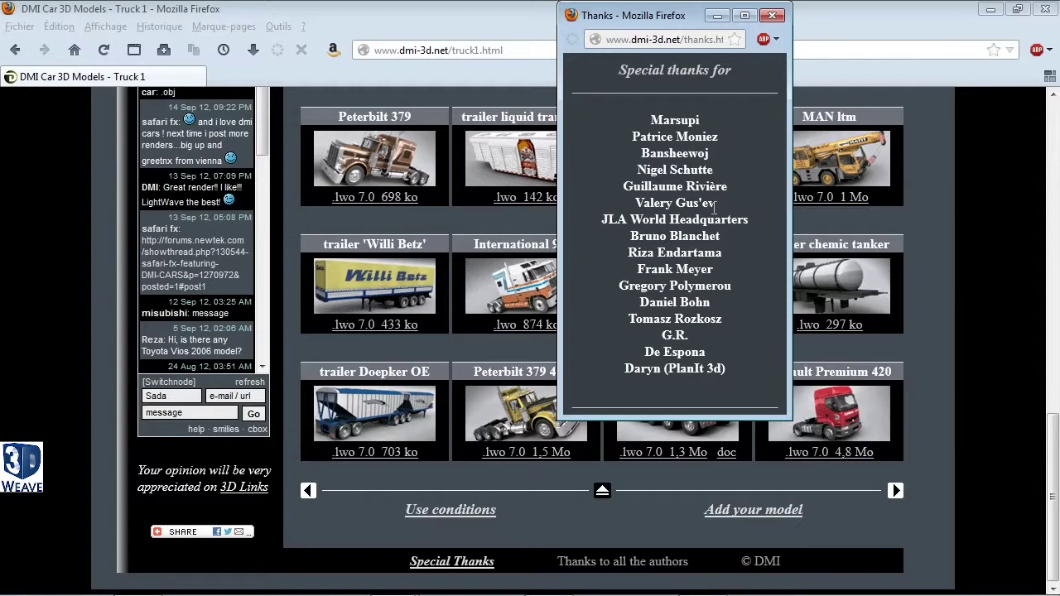
pyautogui.click(776, 16)
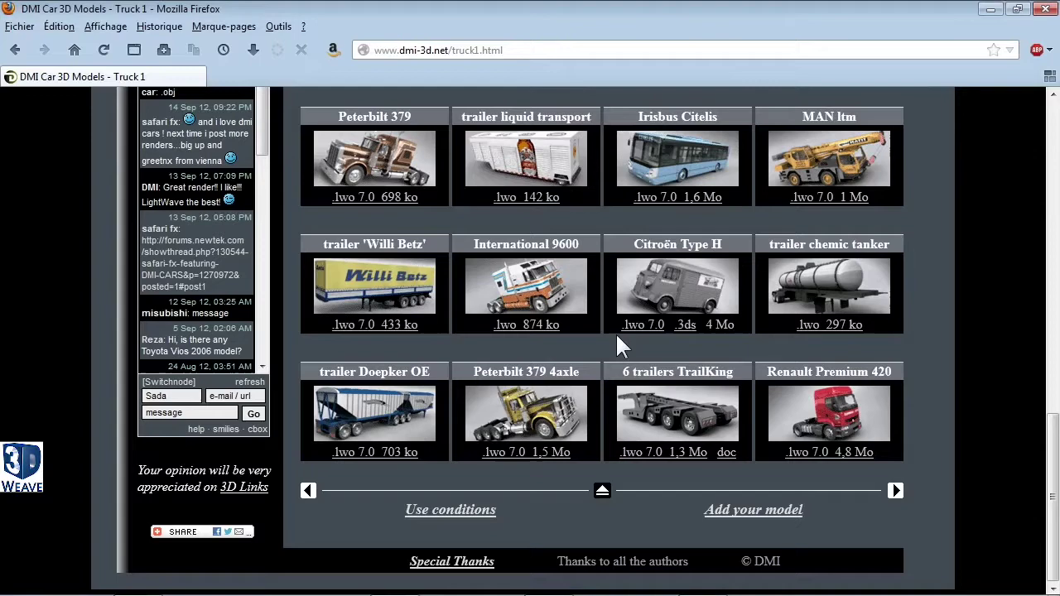
pyautogui.scroll(15, 616, 335)
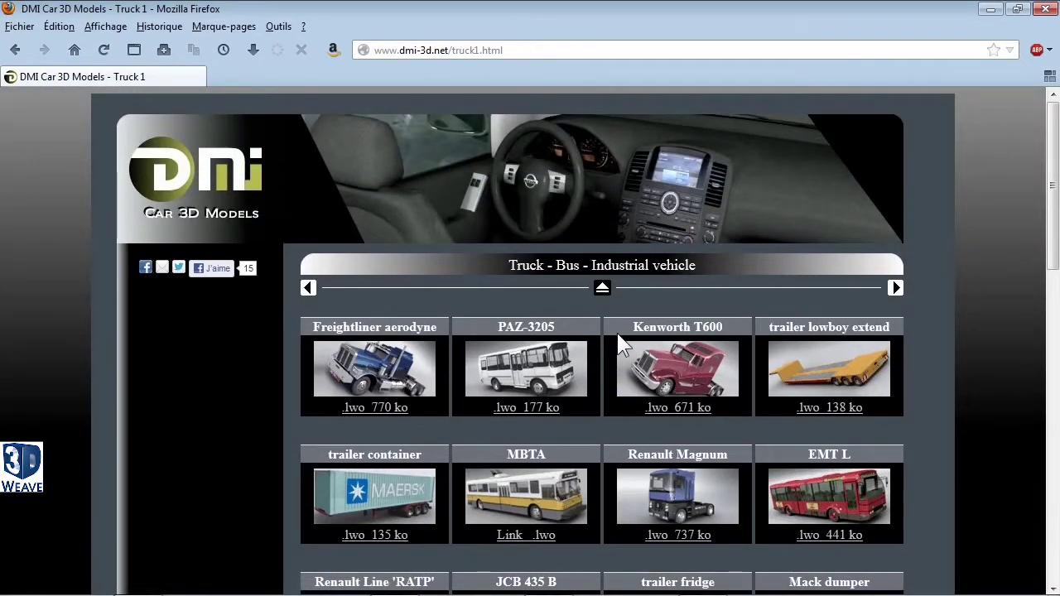
pyautogui.scroll(-10, 618, 336)
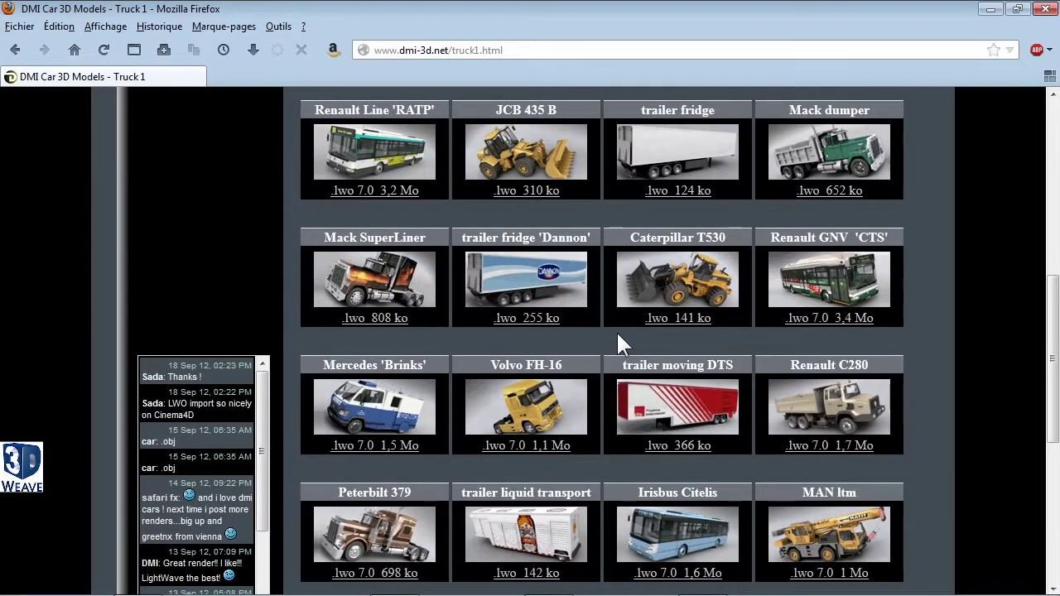
pyautogui.scroll(-4, 621, 347)
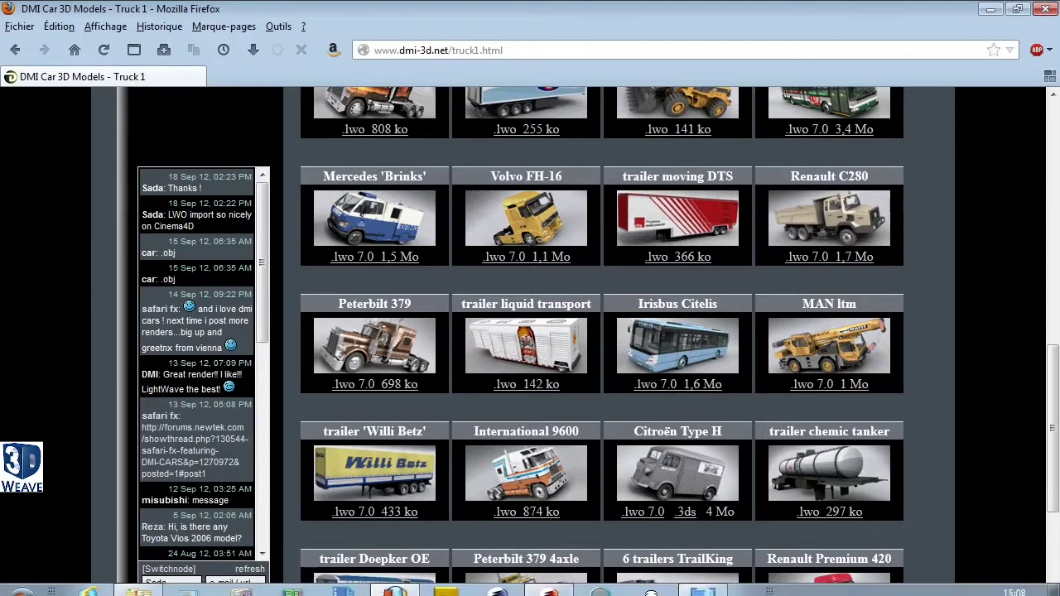
# In the scene folder, extract irisbus_citelis.rar into its own irisbus_citelis folder and locate Irisbus Citelis.lwo inside it
pyautogui.click(138, 589)
pyautogui.click(468, 239)
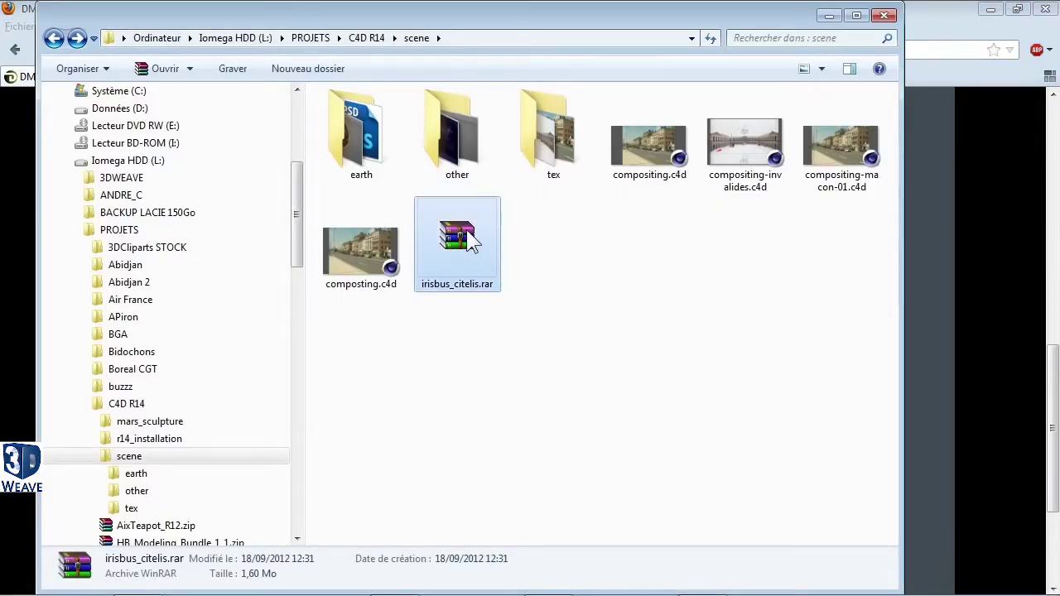
pyautogui.rightClick(468, 239)
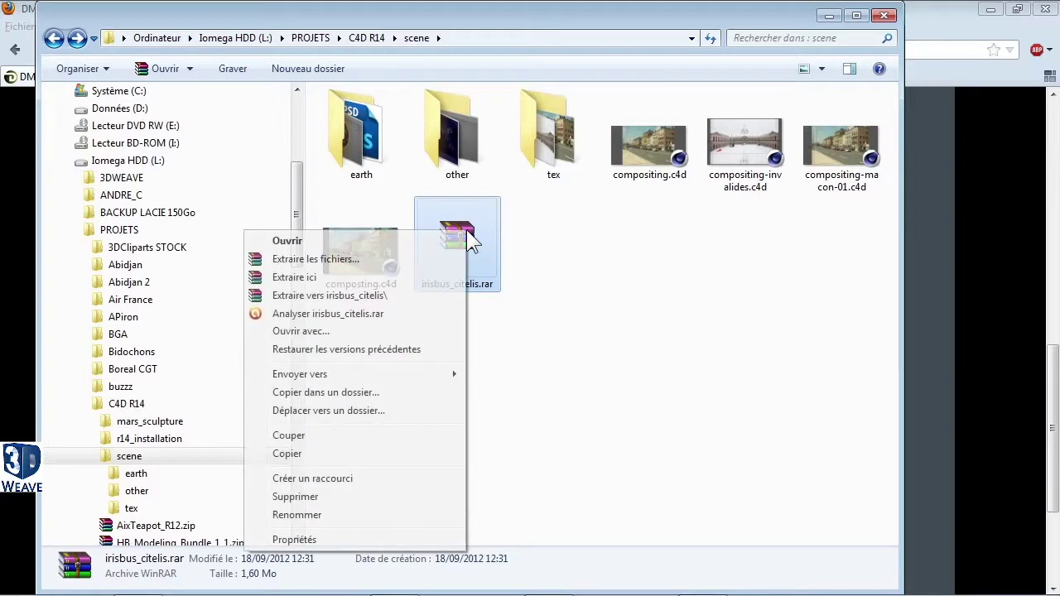
pyautogui.click(358, 297)
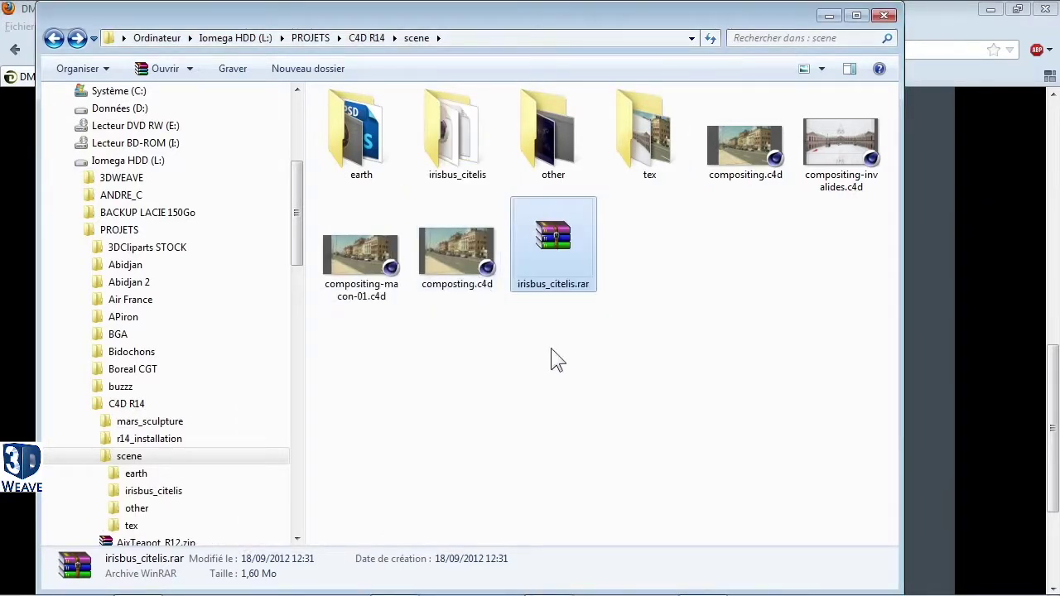
pyautogui.doubleClick(464, 162)
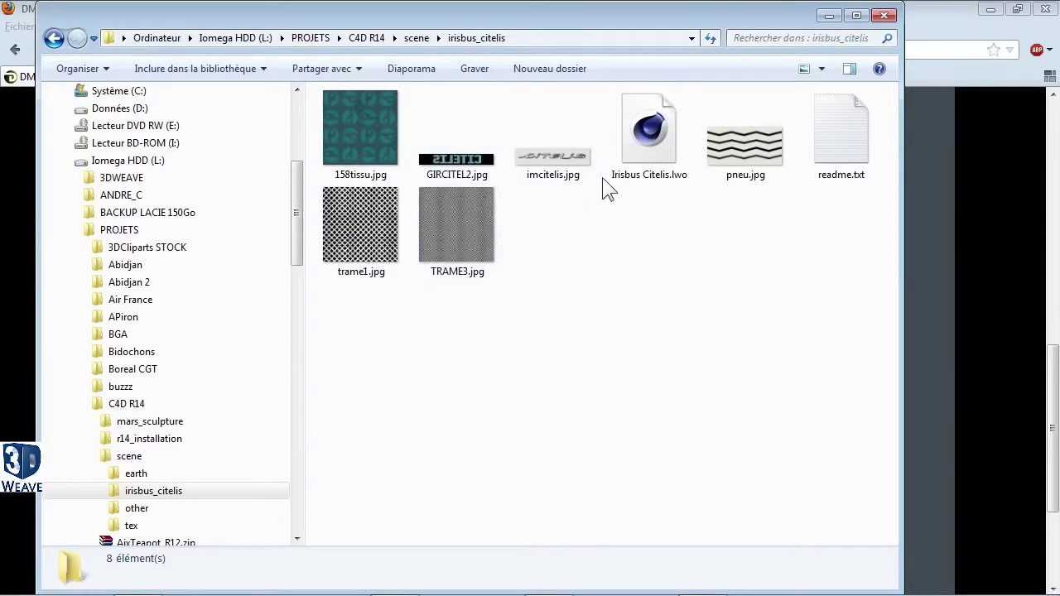
pyautogui.click(669, 174)
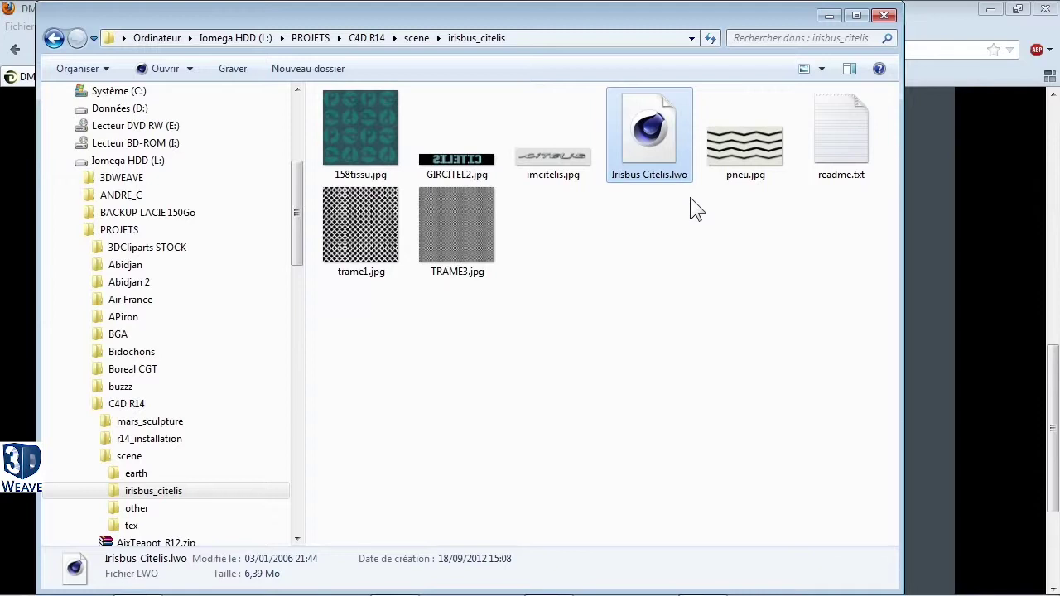
# Preview the texture images supplied with the bus model, starting from 158tissu.jpg, and close the viewer
pyautogui.rightClick(363, 146)
pyautogui.click(289, 90)
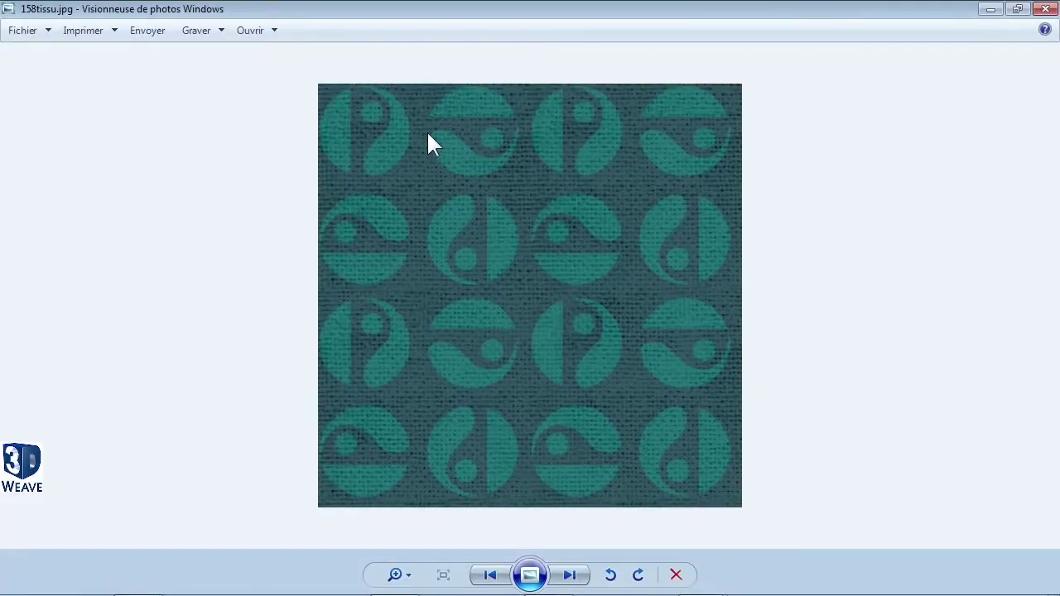
pyautogui.press('Right')
pyautogui.press('Right')
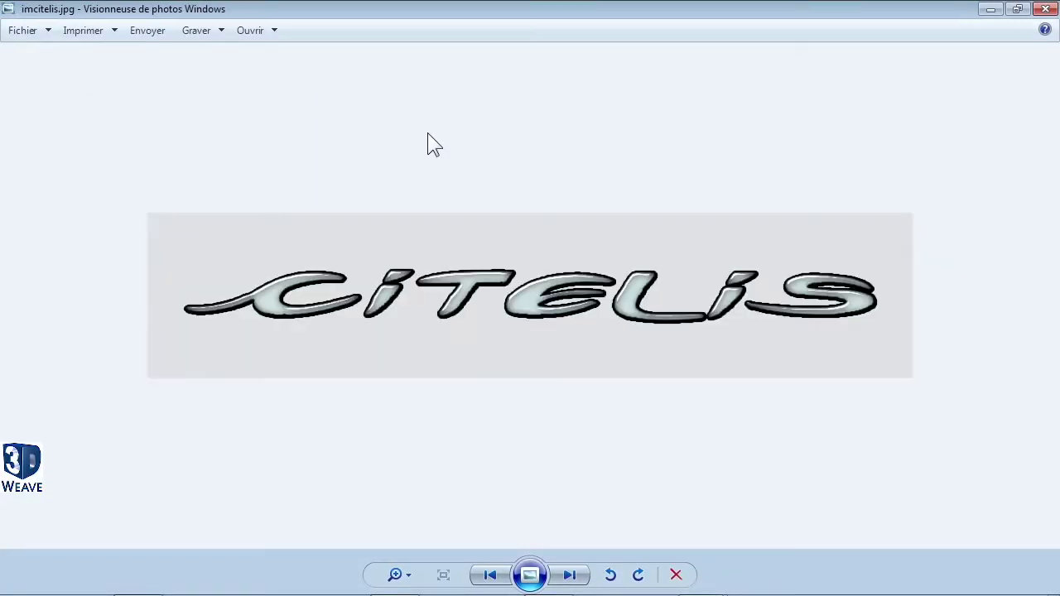
pyautogui.press('Right')
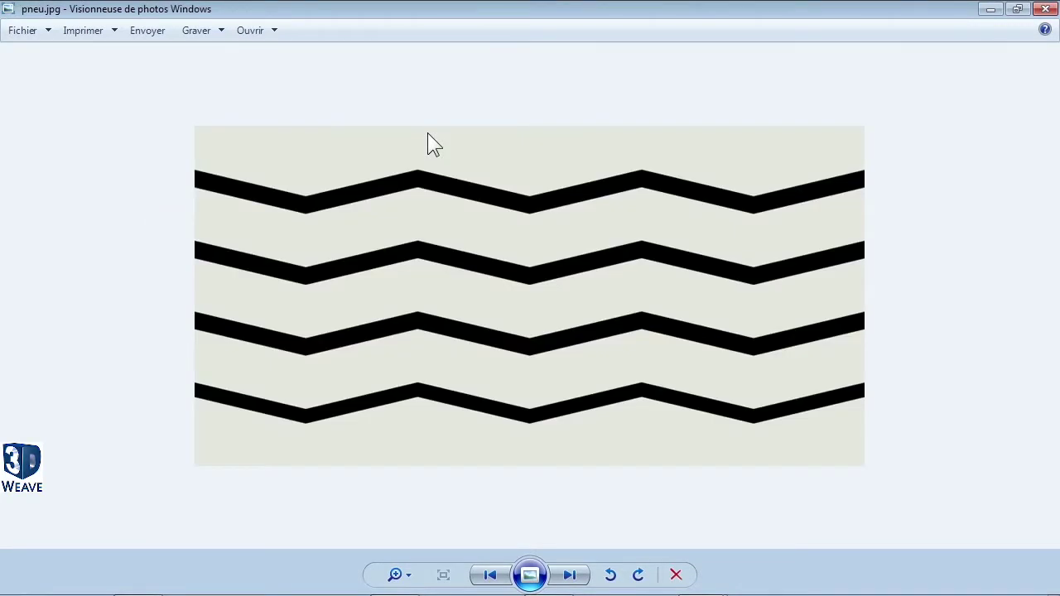
pyautogui.press('Right')
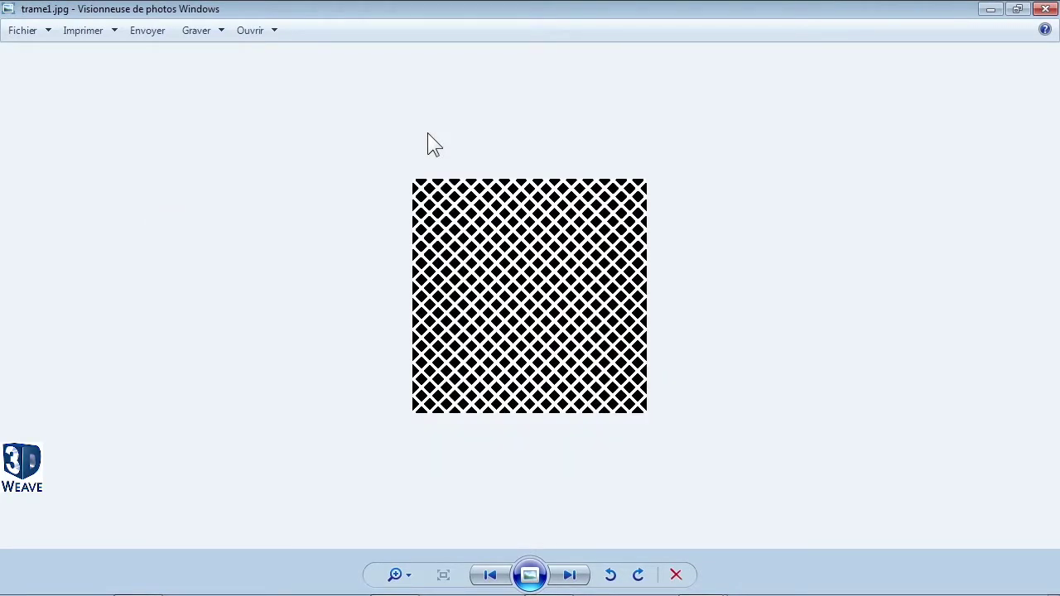
pyautogui.press('Right')
pyautogui.press('Right')
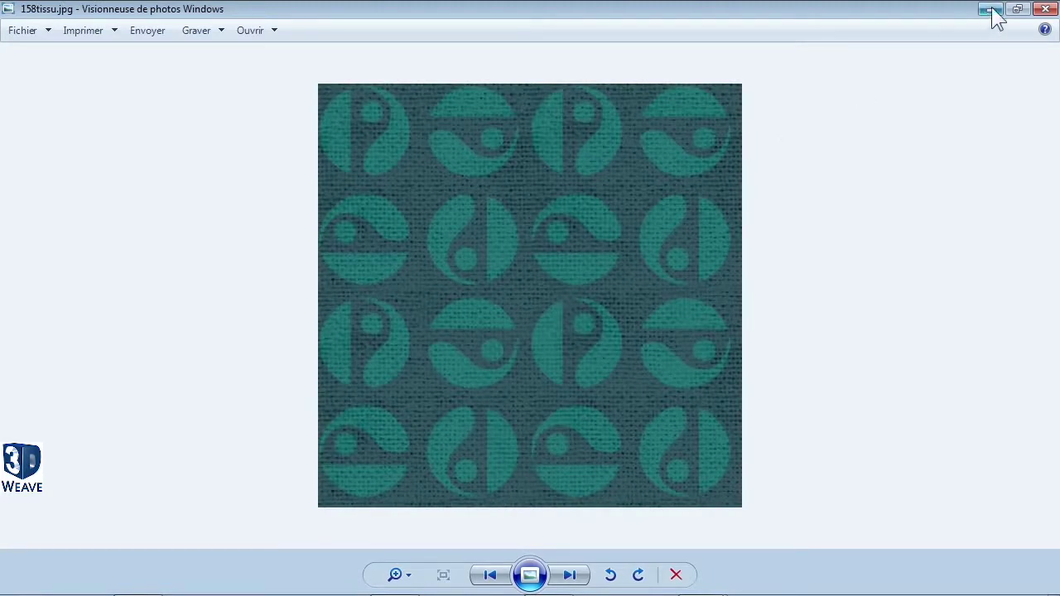
pyautogui.click(1046, 8)
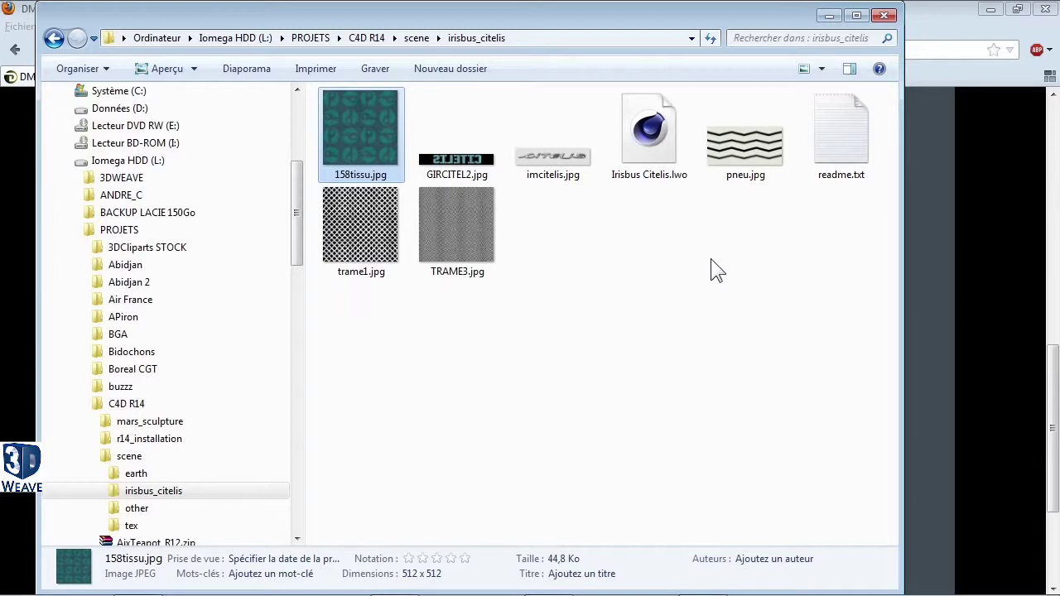
pyautogui.rightClick(530, 235)
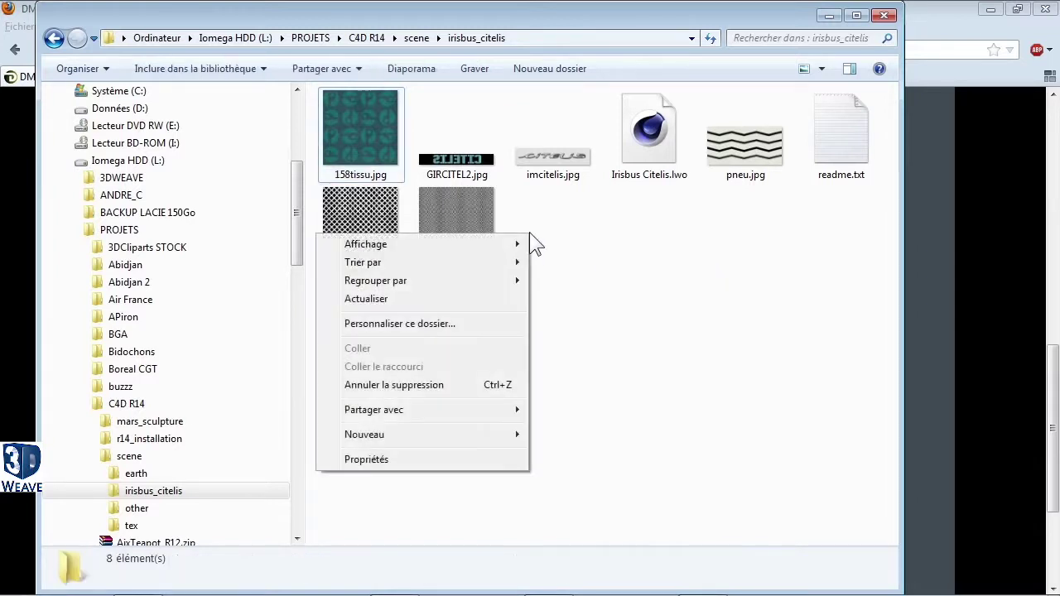
pyautogui.moveTo(440, 439)
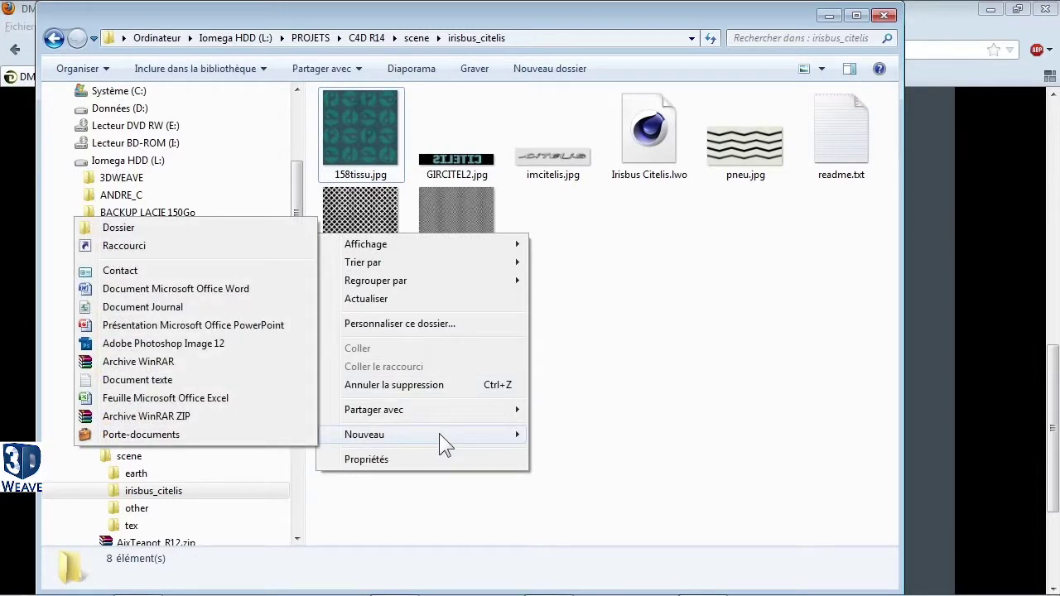
pyautogui.press('Escape')
pyautogui.press('Escape')
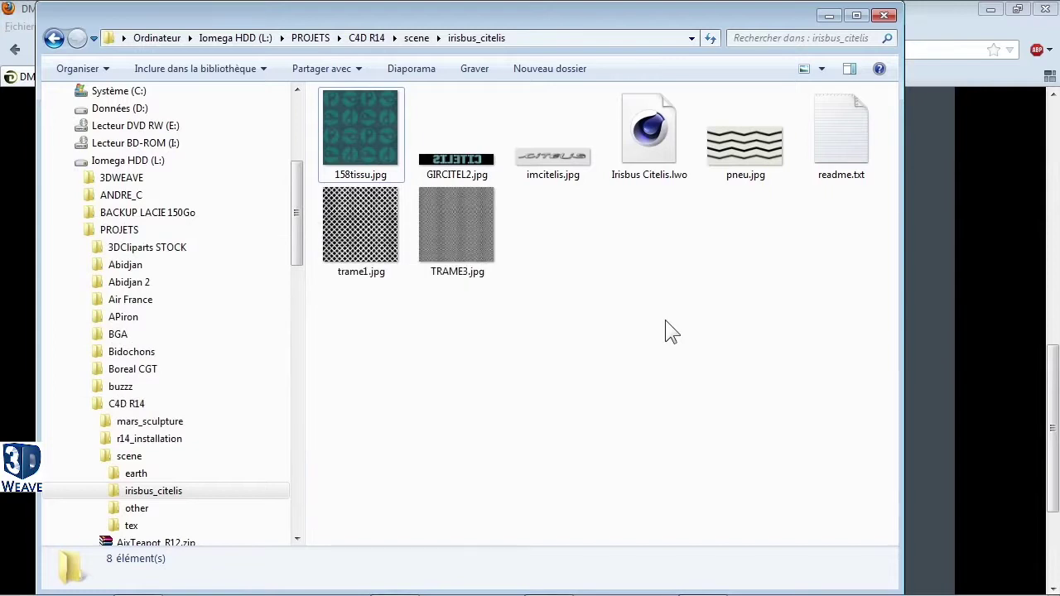
# Move the irisbus_citelis folder into the scene's tex folder
pyautogui.click(130, 525)
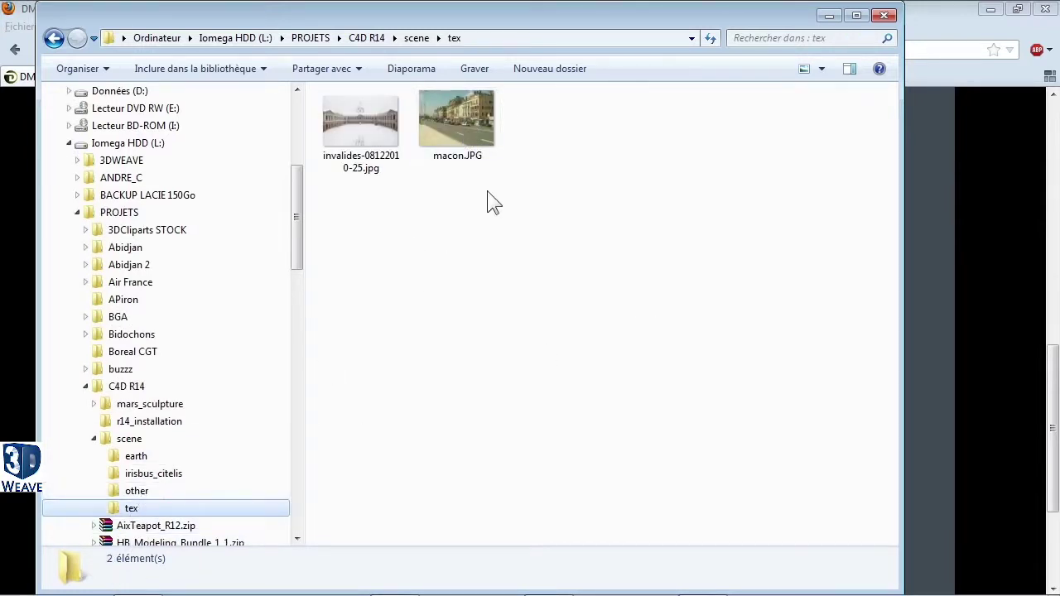
pyautogui.click(154, 476)
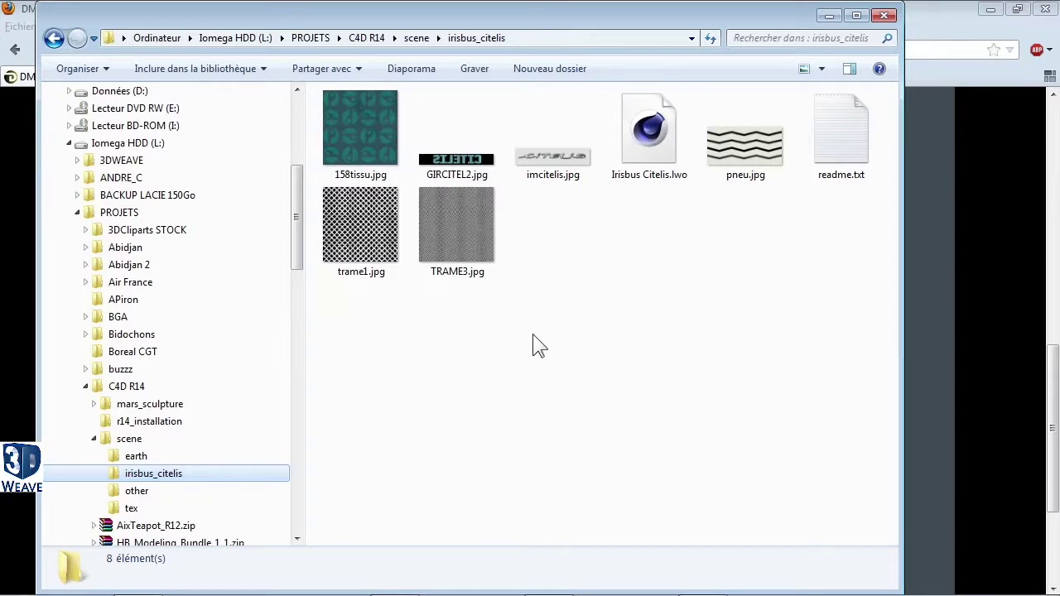
pyautogui.moveTo(145, 476); pyautogui.dragTo(129, 508)
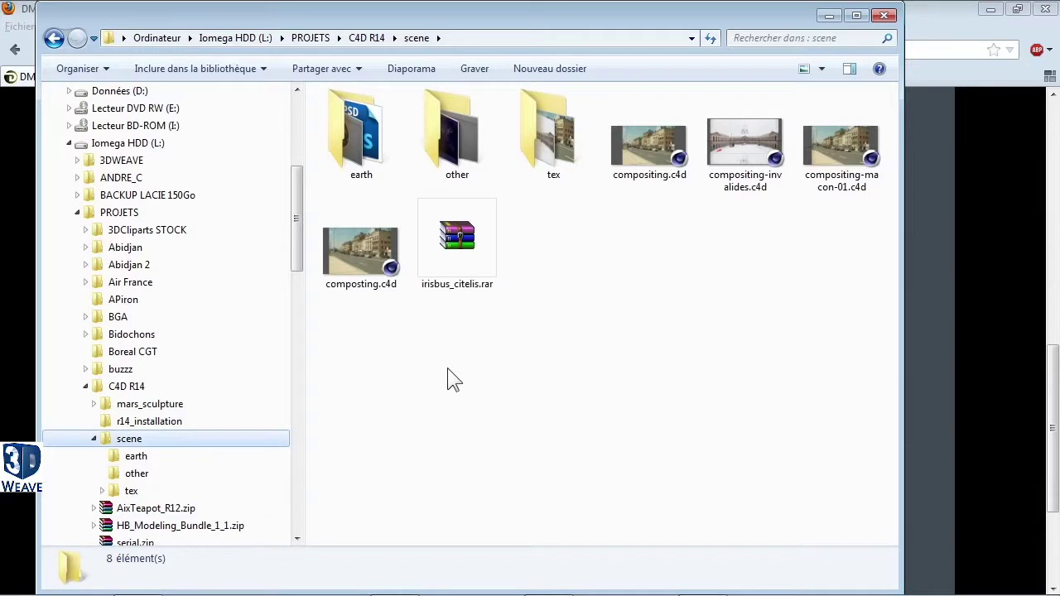
# Move Irisbus Citelis.lwo out of tex\irisbus_citelis into the scene folder, leaving the textures in place
pyautogui.doubleClick(569, 135)
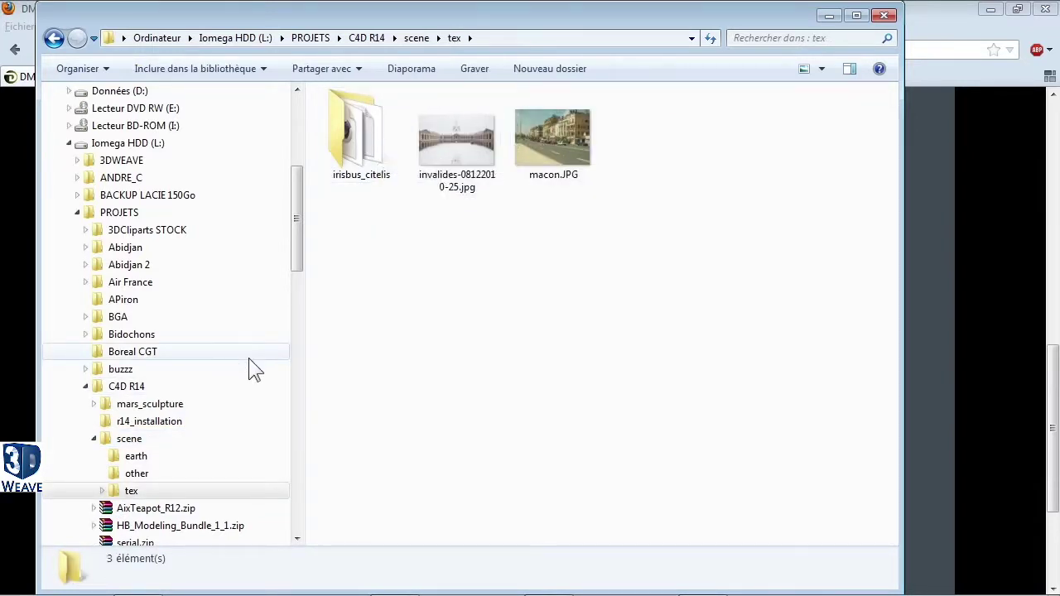
pyautogui.doubleClick(378, 159)
pyautogui.click(644, 144)
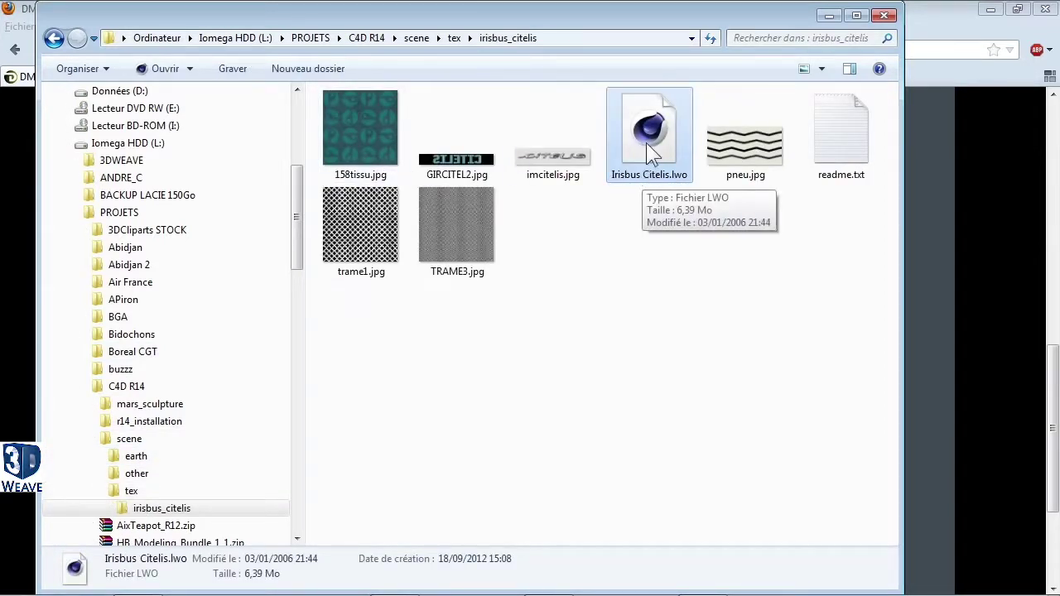
pyautogui.moveTo(647, 142); pyautogui.dragTo(134, 440)
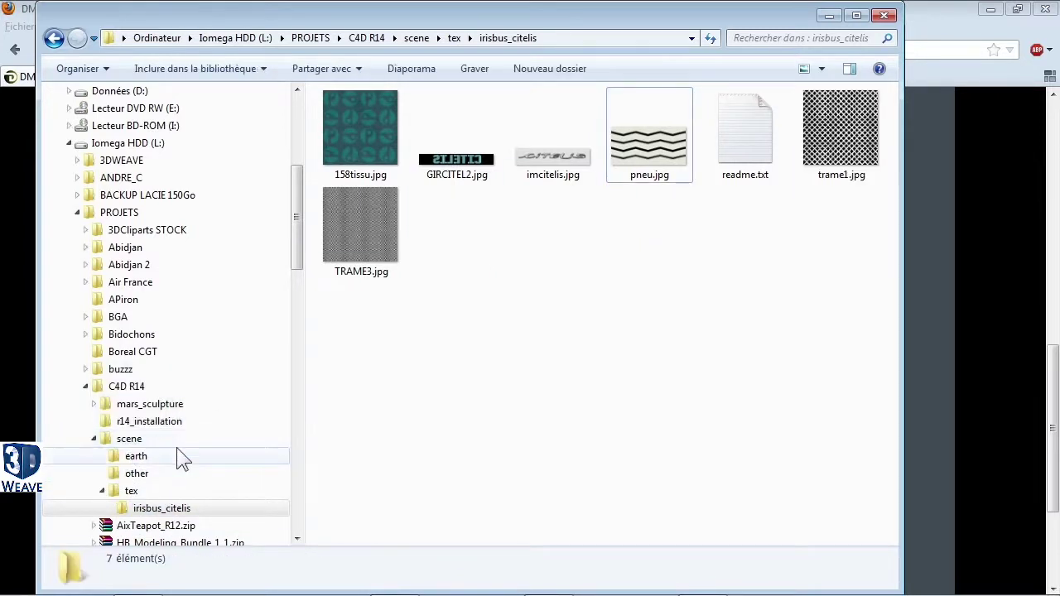
pyautogui.click(133, 441)
pyautogui.doubleClick(554, 146)
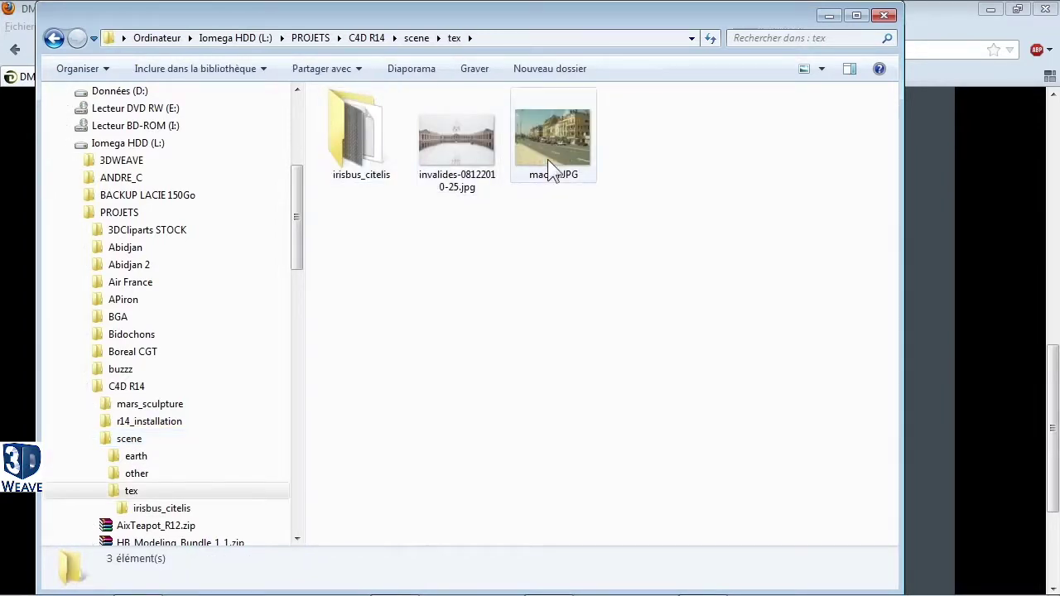
pyautogui.press('BackSpace')
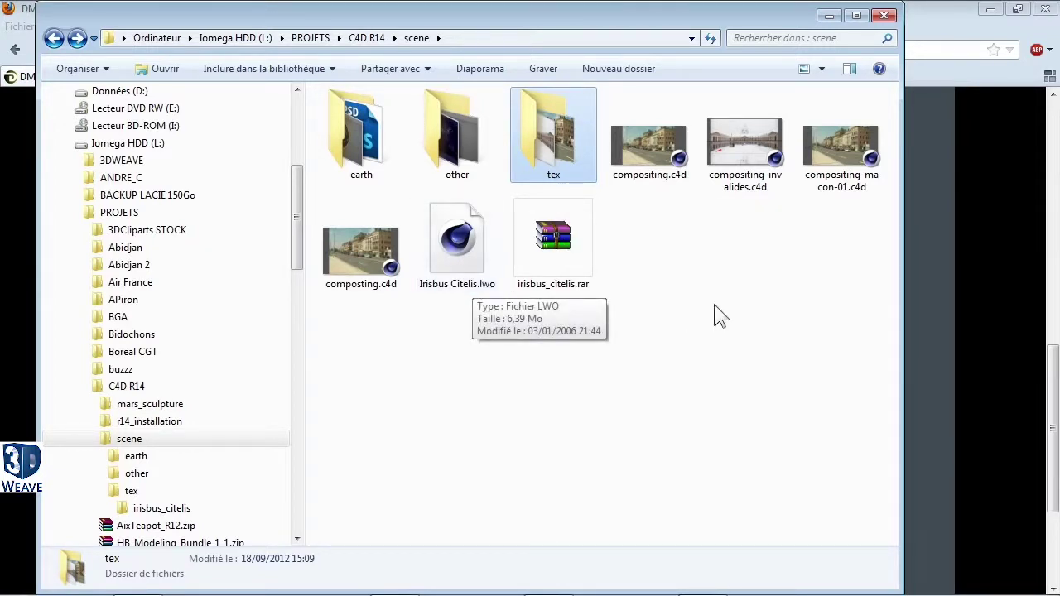
# Switch to CINEMA 4D and open Irisbus Citelis.lwo from the scene folder, importing it at scale factor 10 with textures and lights
pyautogui.click(931, 259)
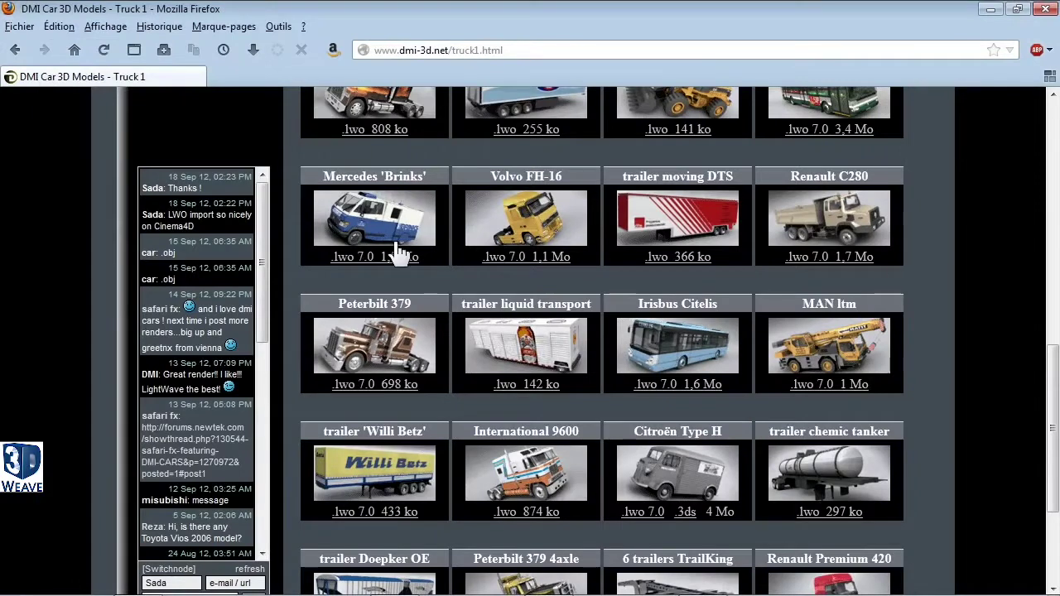
pyautogui.moveTo(364, 584)
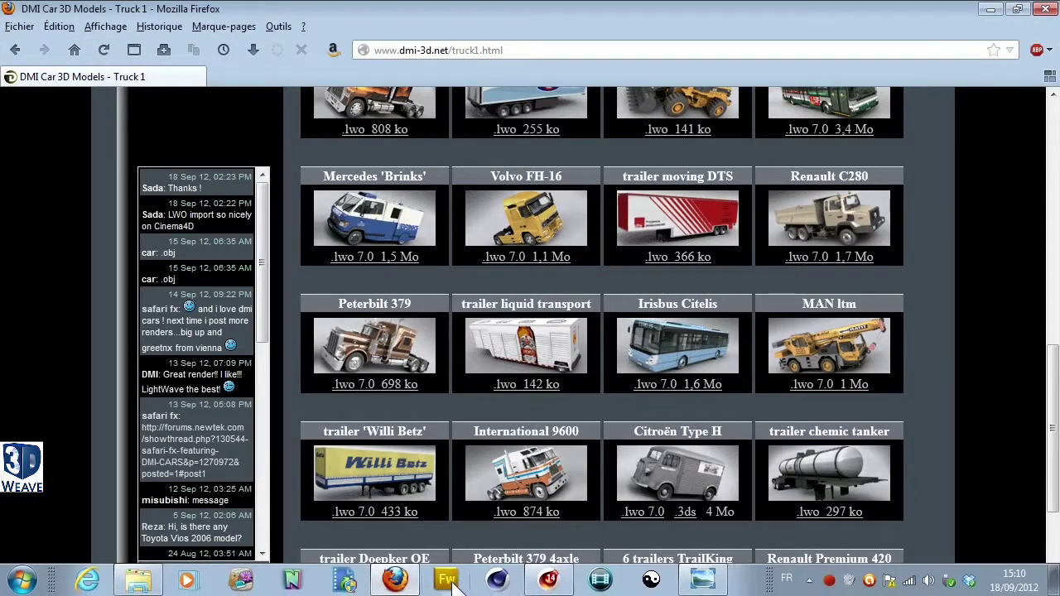
pyautogui.click(557, 583)
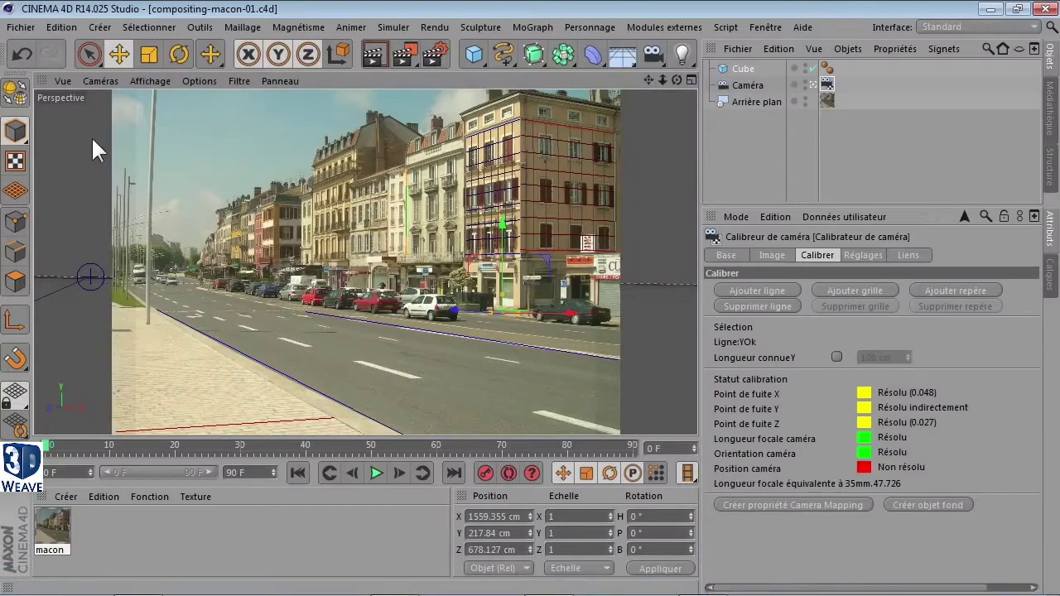
pyautogui.click(19, 28)
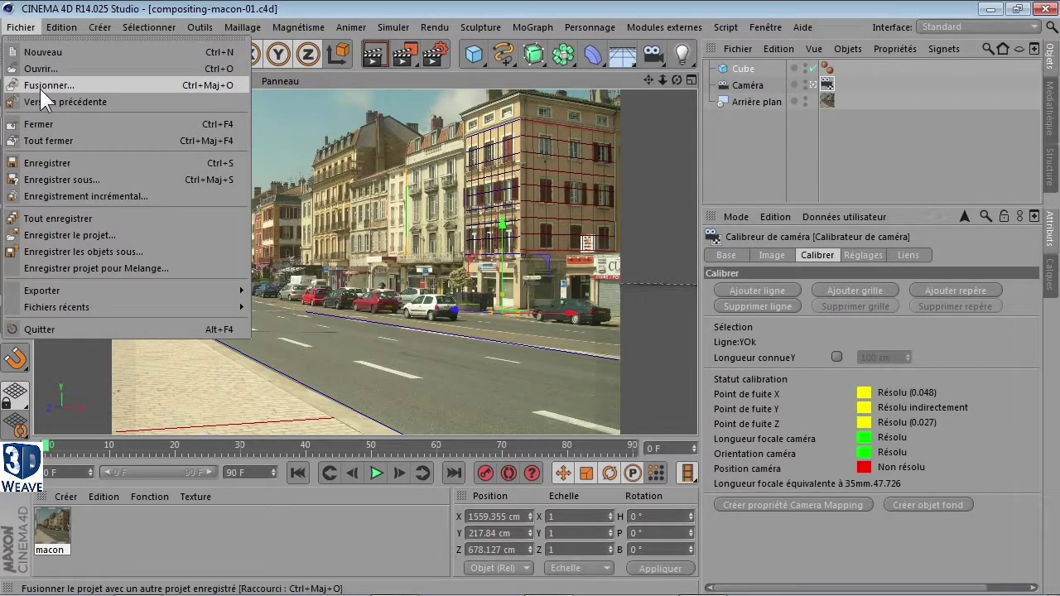
pyautogui.click(64, 25)
pyautogui.click(6, 31)
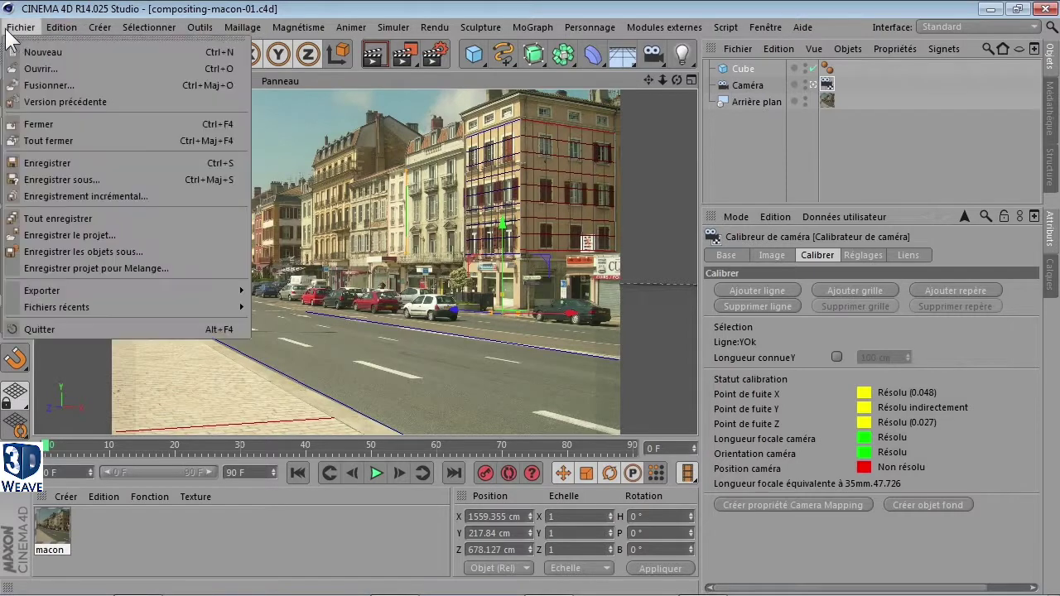
pyautogui.click(25, 69)
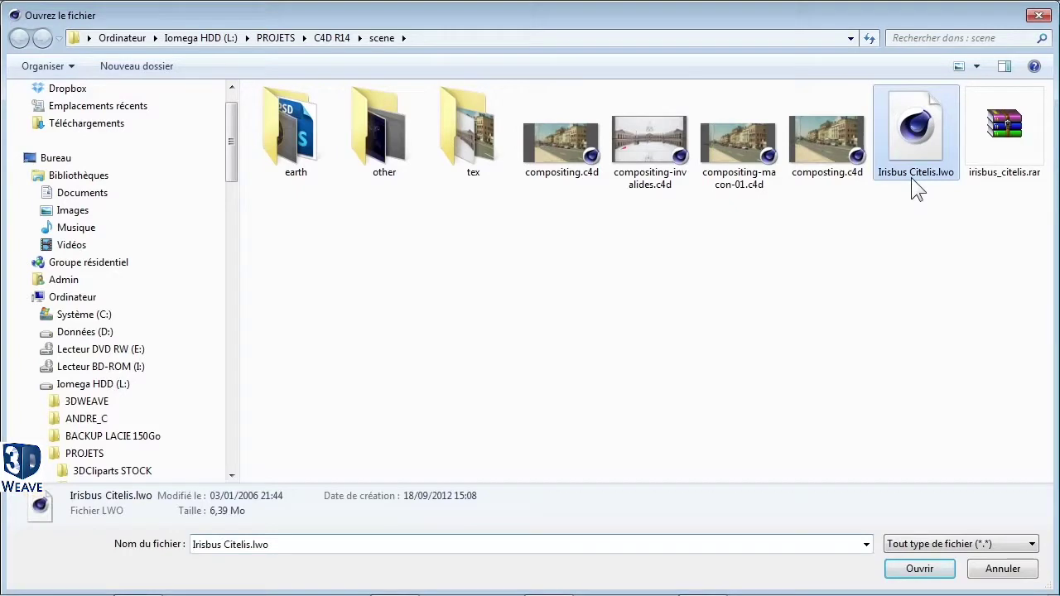
pyautogui.doubleClick(911, 177)
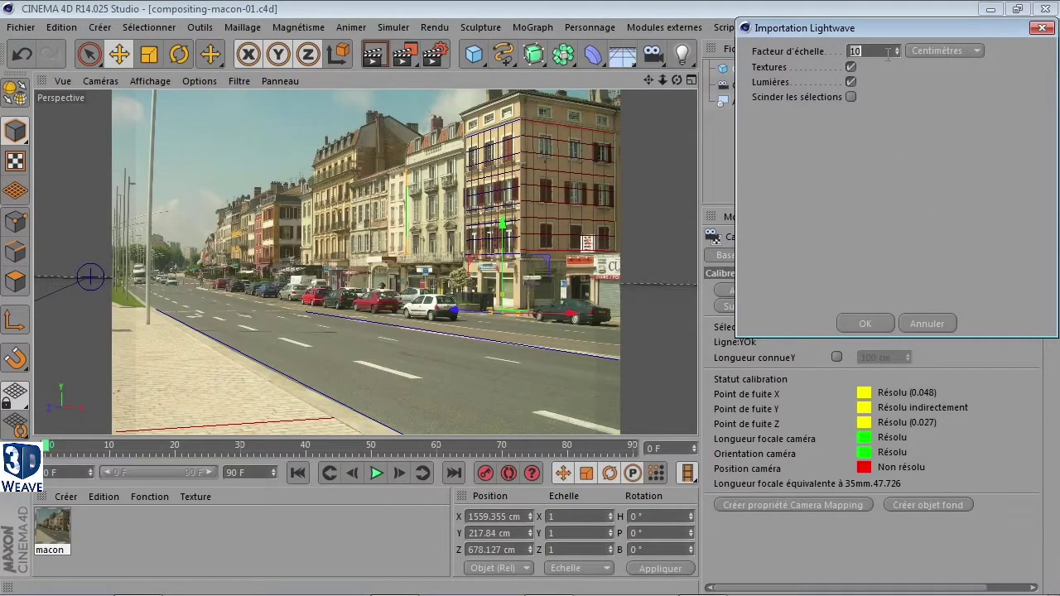
pyautogui.click(864, 322)
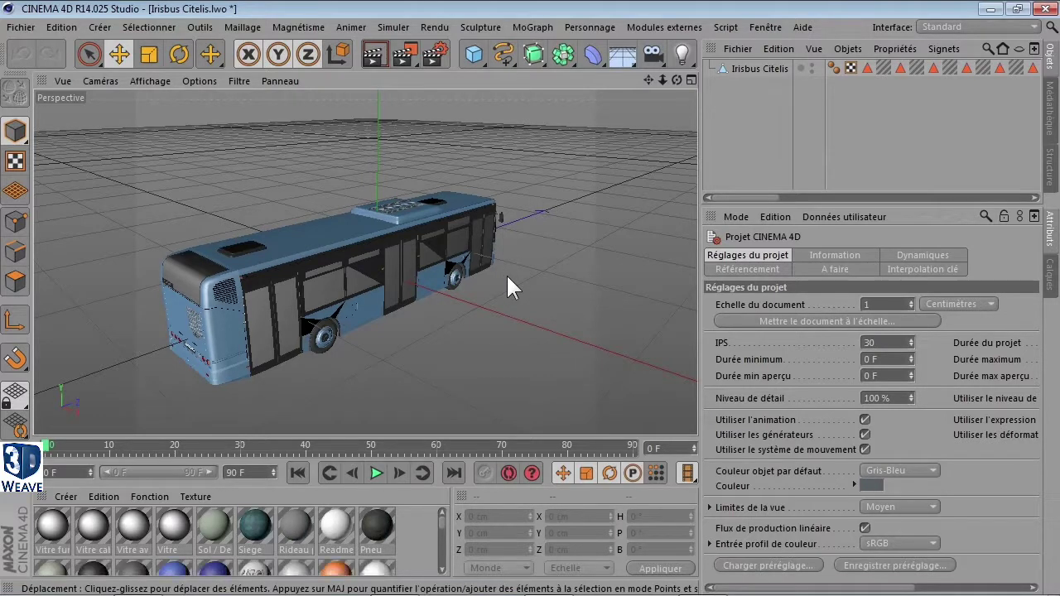
# Set the perspective view's display of the bus to Gouraud shading with lines
pyautogui.moveTo(677, 80); pyautogui.dragTo(709, 132)
pyautogui.moveTo(364, 261); pyautogui.dragTo(365, 262)
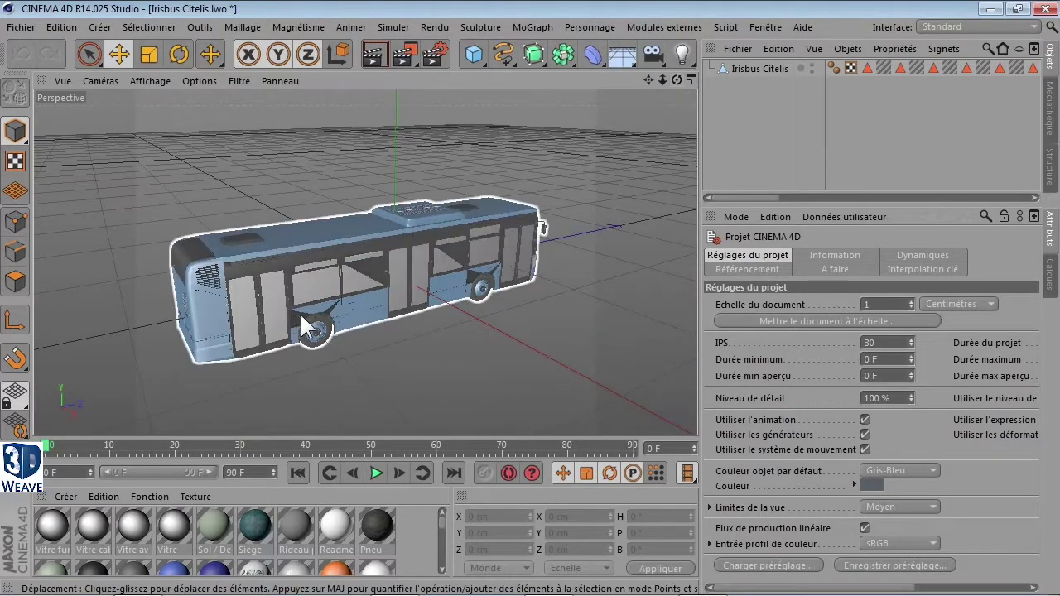
pyautogui.scroll(3, 349, 354)
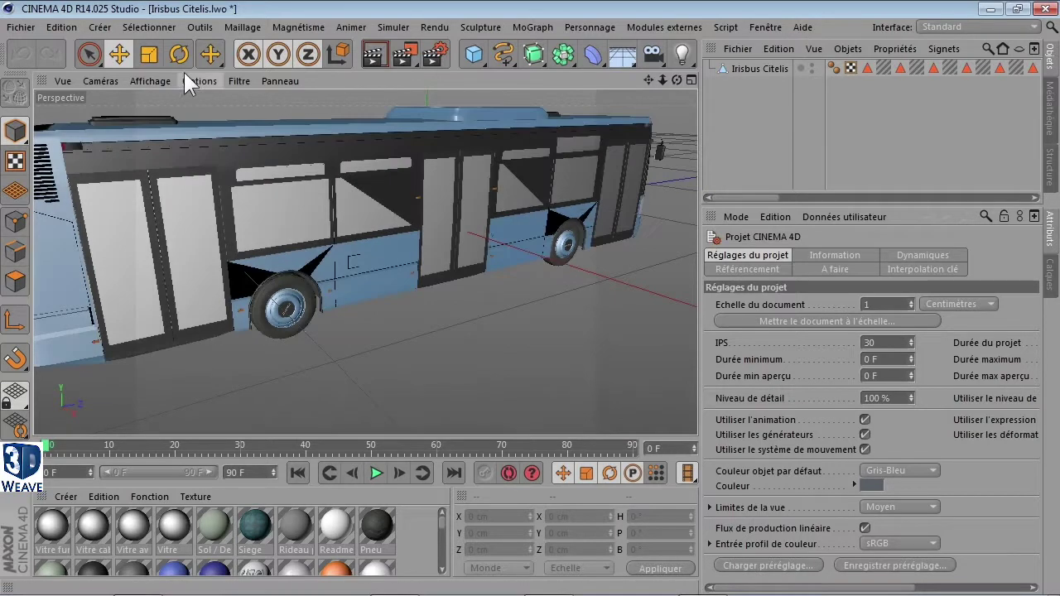
pyautogui.click(193, 79)
pyautogui.moveTo(150, 81)
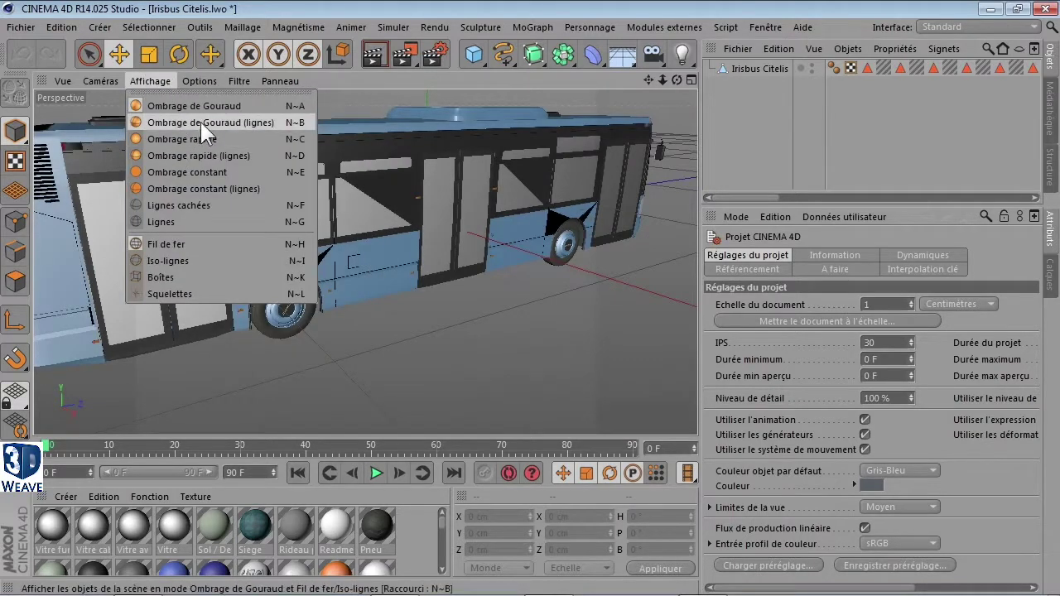
pyautogui.click(201, 122)
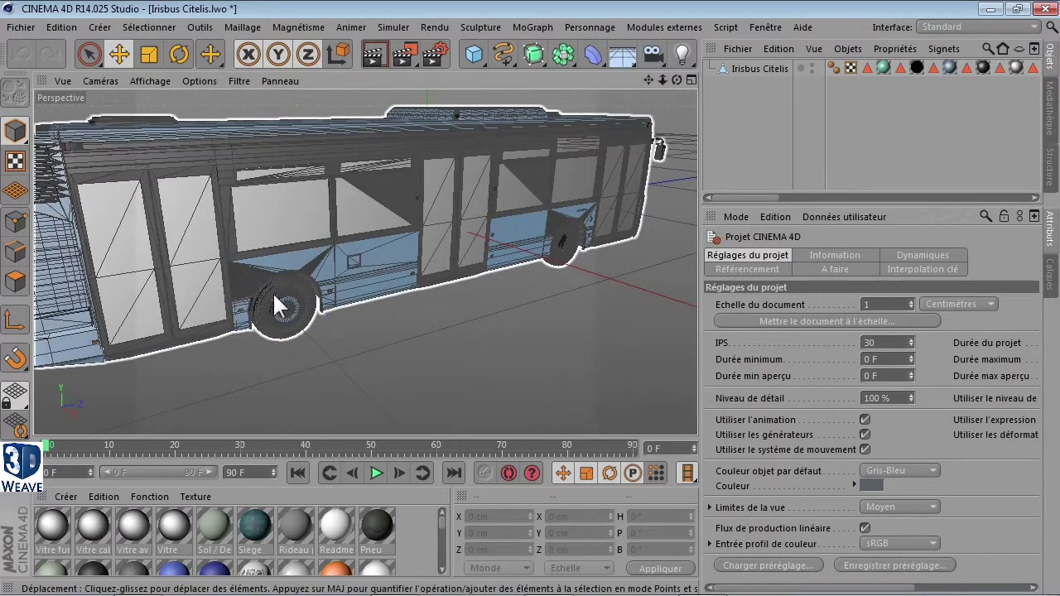
# Examine the polygons around the bus's wheel arch and render the perspective view to check the surfaces
pyautogui.scroll(5, 273, 294)
pyautogui.click(334, 204)
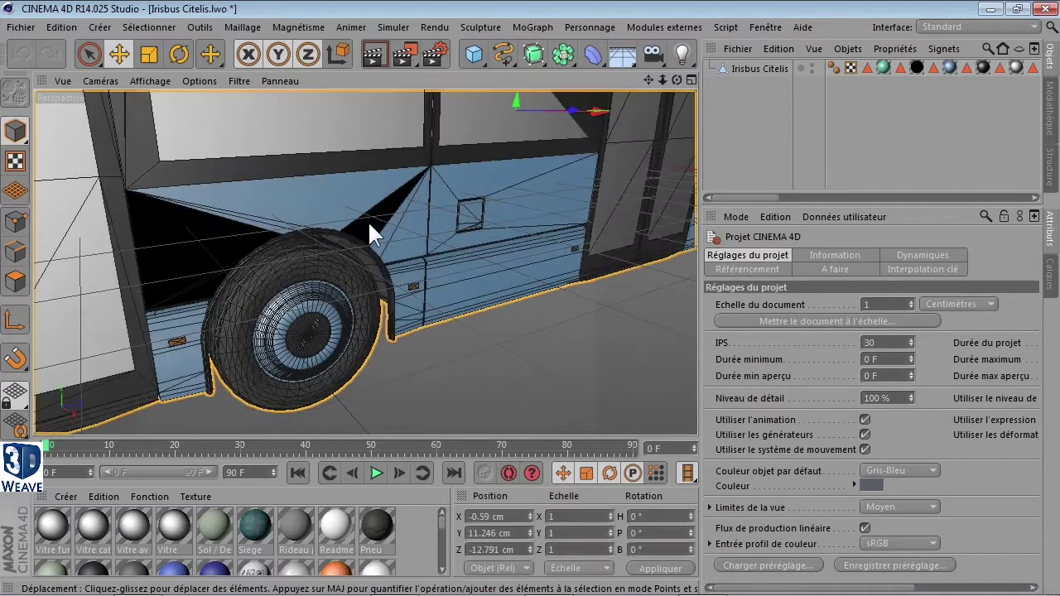
pyautogui.scroll(-5, 252, 260)
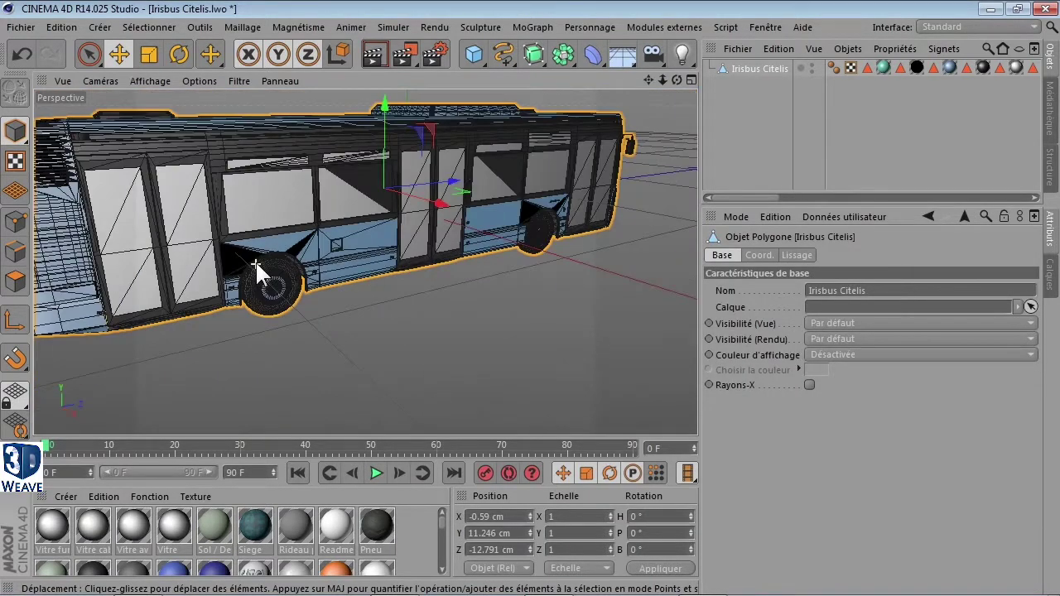
pyautogui.click(381, 52)
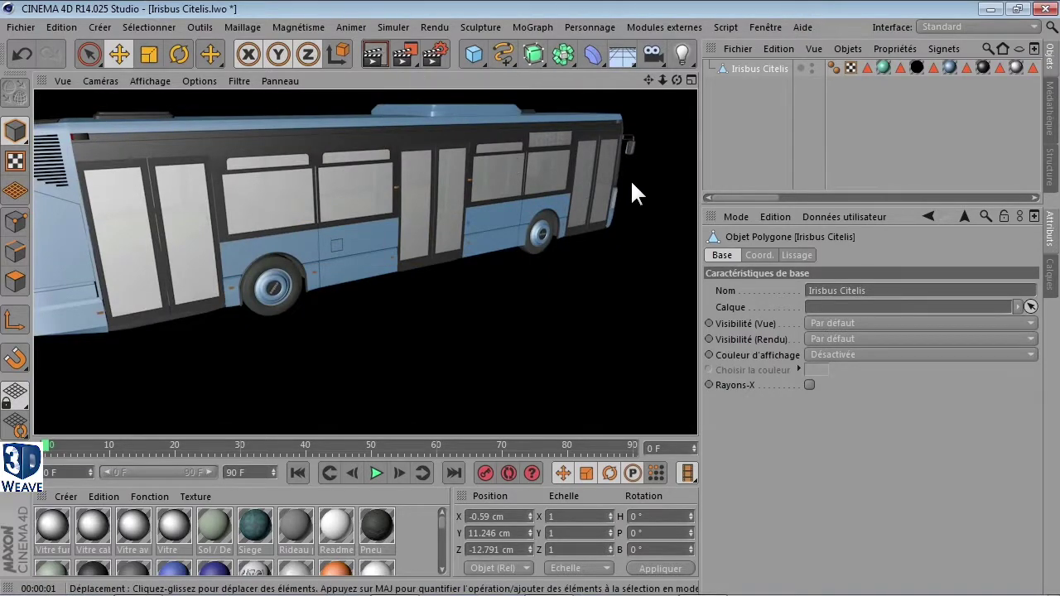
# In polygon mode, restore the bus's Barre and Black polygon selections in turn
pyautogui.scroll(-3, 632, 180)
pyautogui.moveTo(663, 80); pyautogui.dragTo(754, 82)
pyautogui.moveTo(676, 80); pyautogui.dragTo(635, 142)
pyautogui.moveTo(676, 78); pyautogui.dragTo(642, 90)
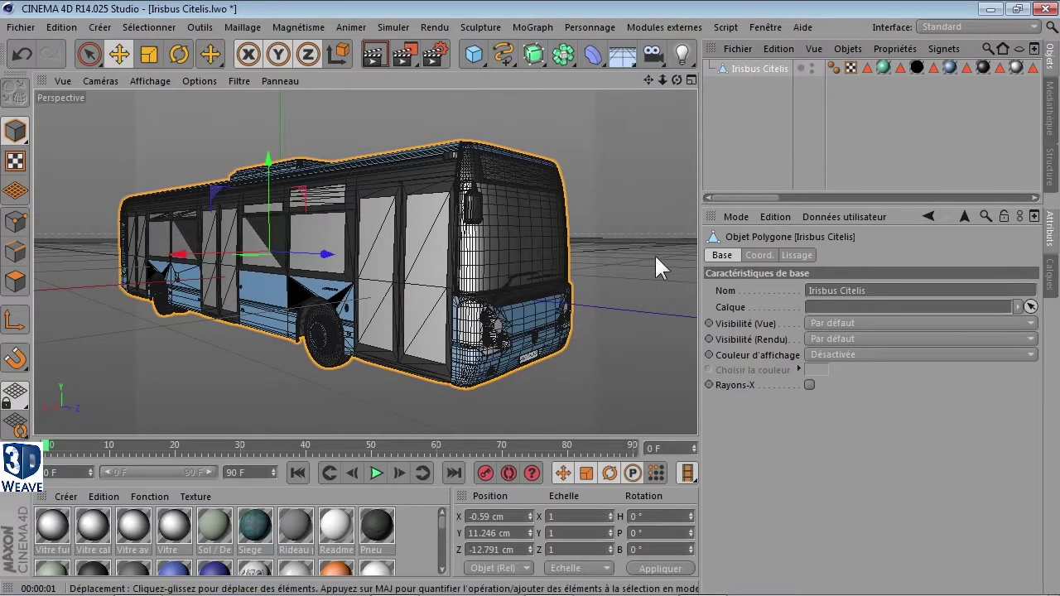
pyautogui.click(866, 66)
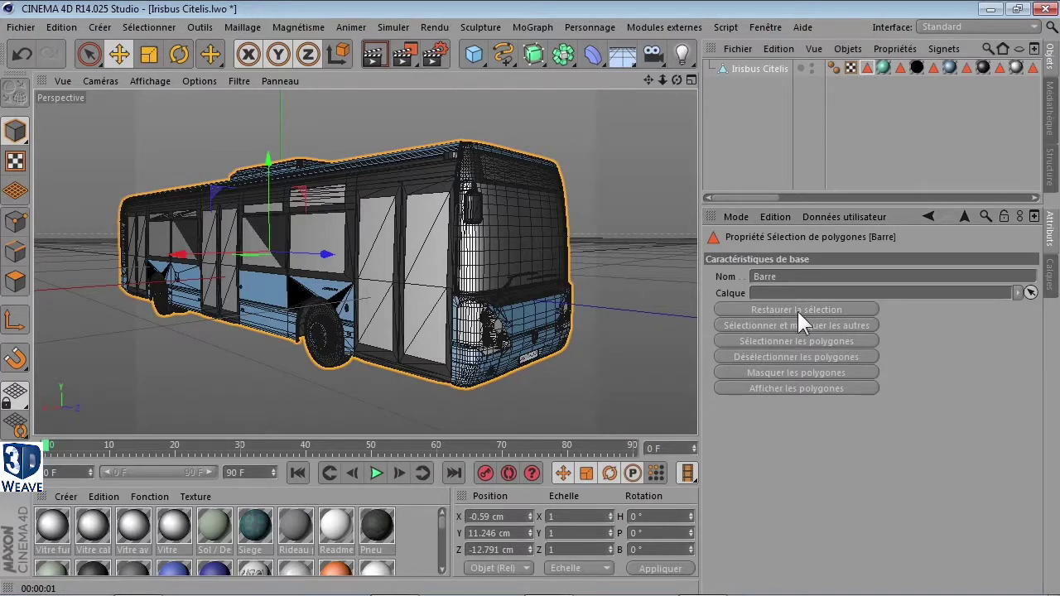
pyautogui.click(15, 281)
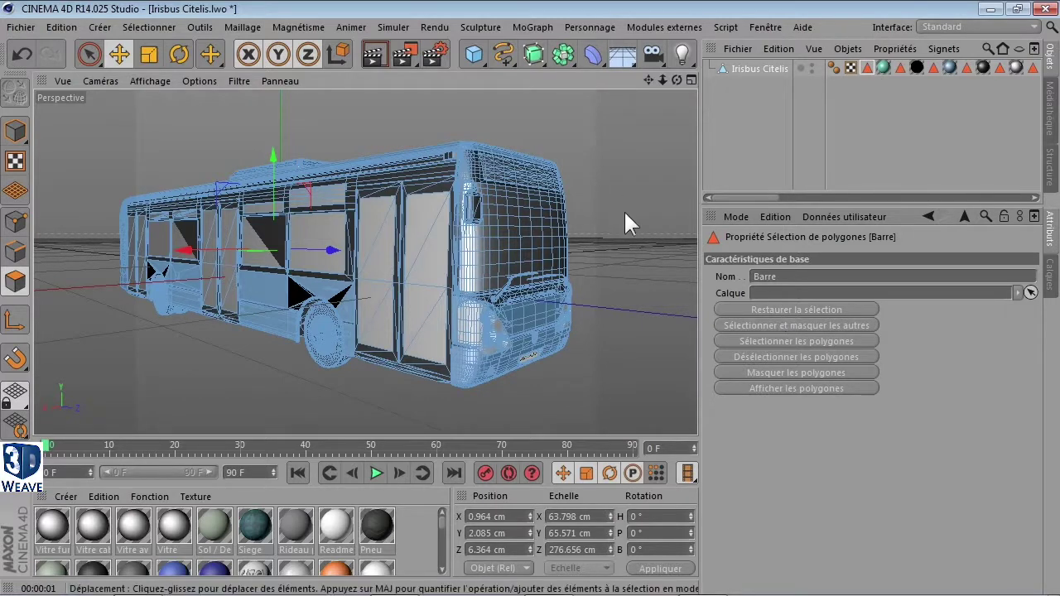
pyautogui.click(900, 66)
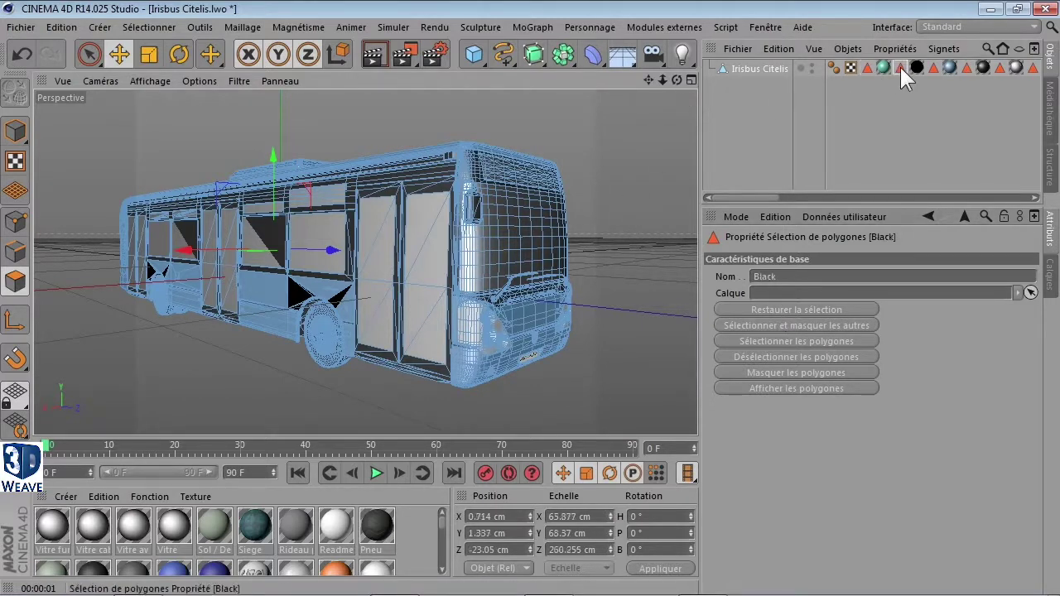
# Restore the Body noir polygon selection and view it along the whole bus
pyautogui.moveTo(676, 81)
pyautogui.mouseDown()
pyautogui.moveTo(630, 91)
pyautogui.moveTo(713, 87)
pyautogui.moveTo(663, 83)
pyautogui.mouseUp()
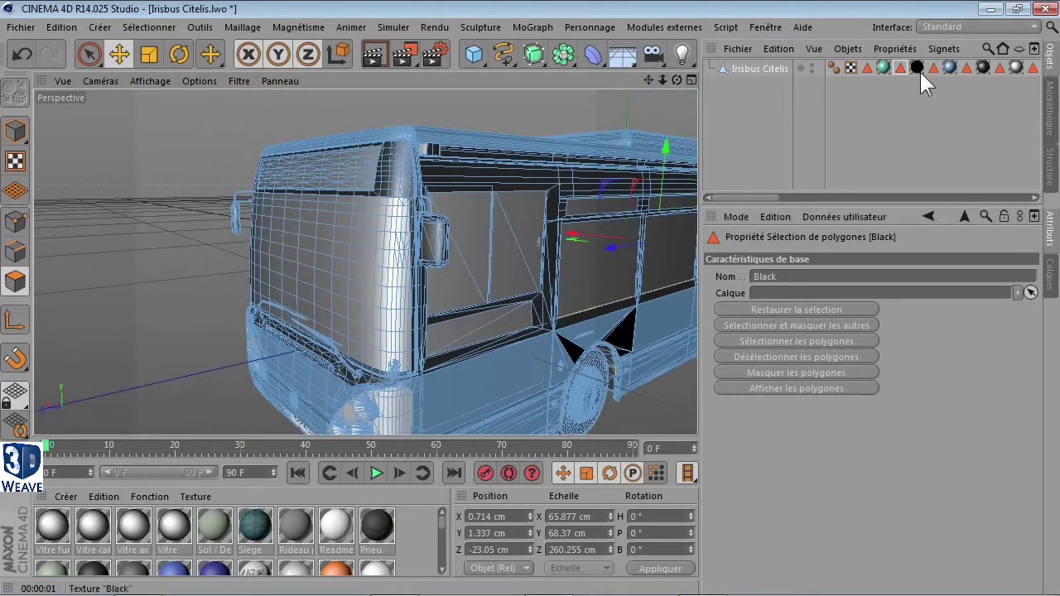
pyautogui.click(967, 67)
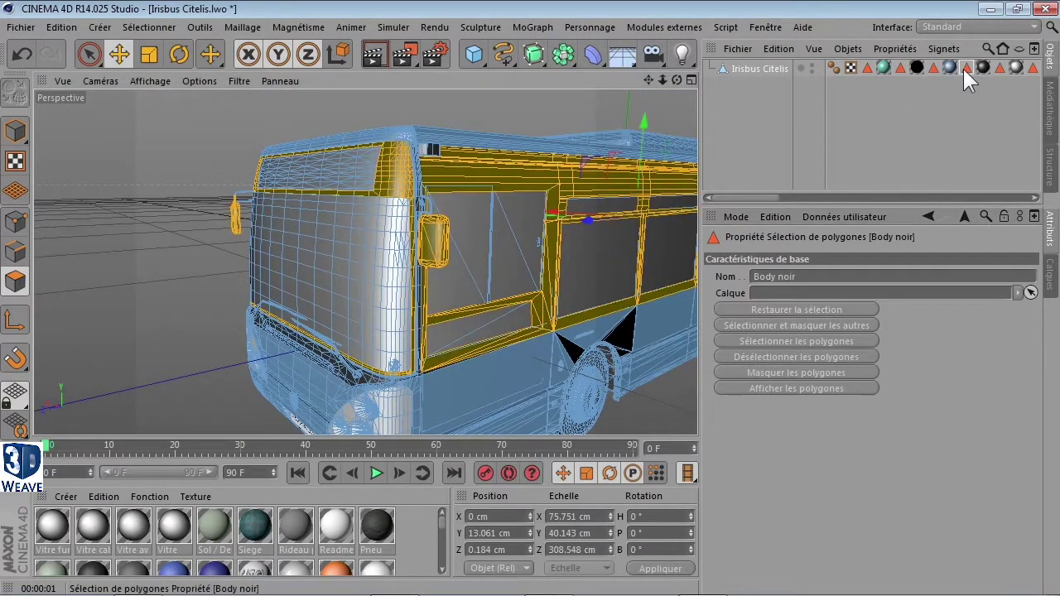
pyautogui.scroll(-5, 580, 173)
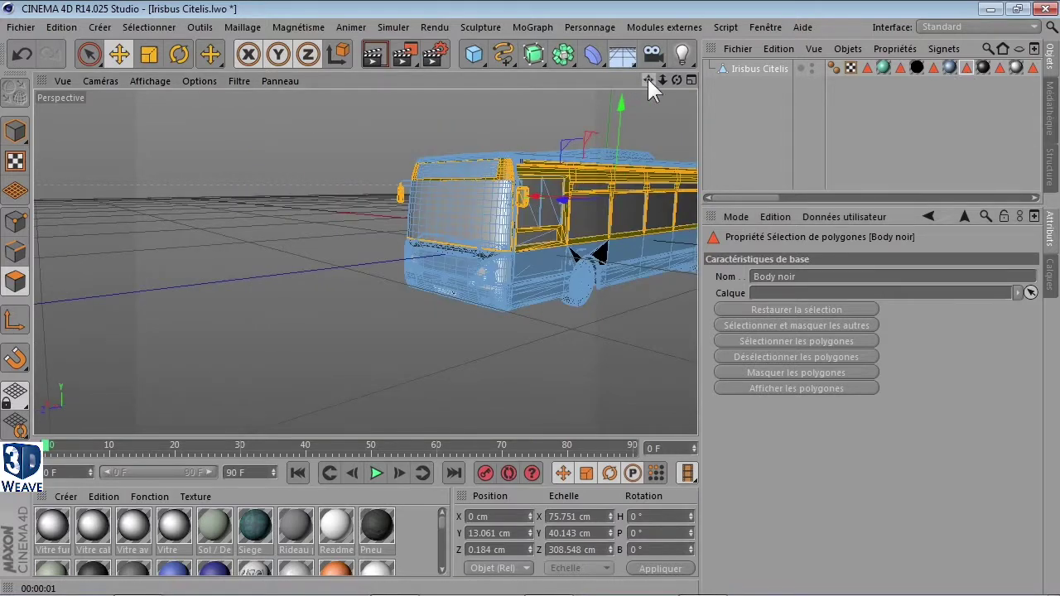
pyautogui.moveTo(648, 80); pyautogui.dragTo(414, 83)
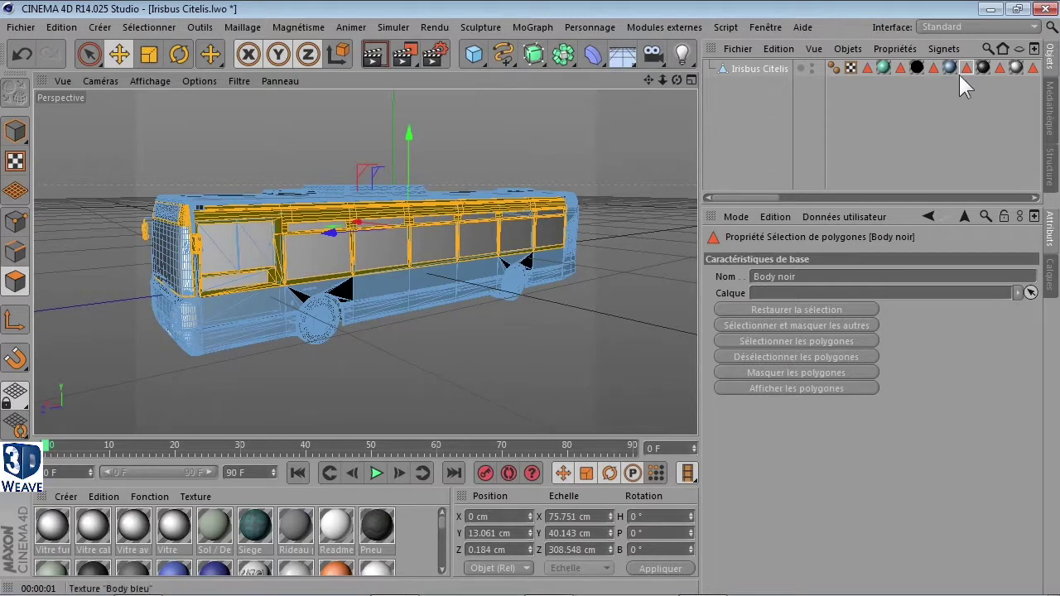
# Show the properties of the Body noir texture tag and render the view to check that material on the bus
pyautogui.click(983, 67)
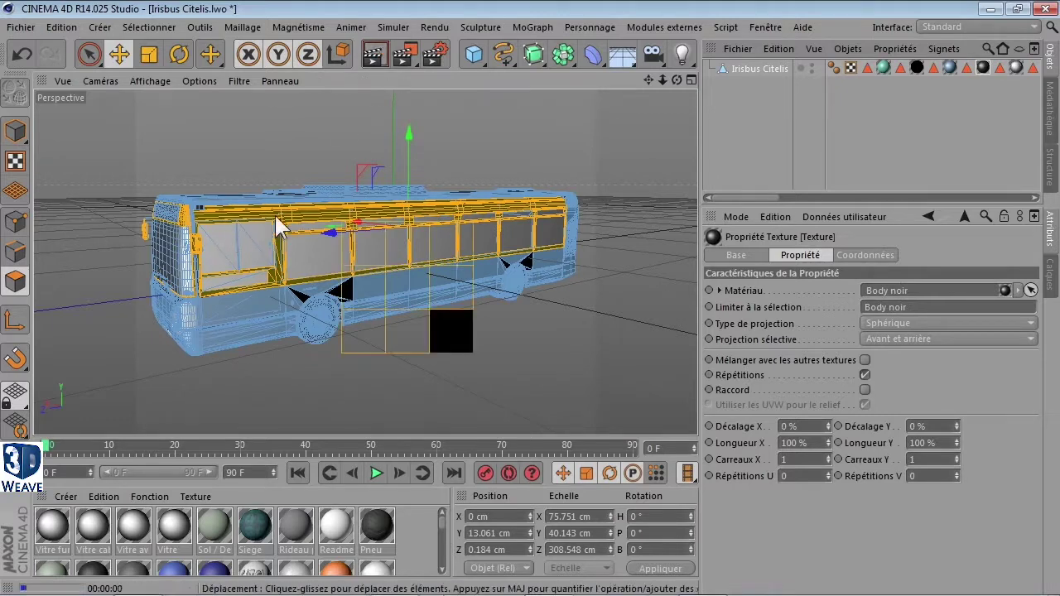
pyautogui.hotkey('ctrl', 'r')
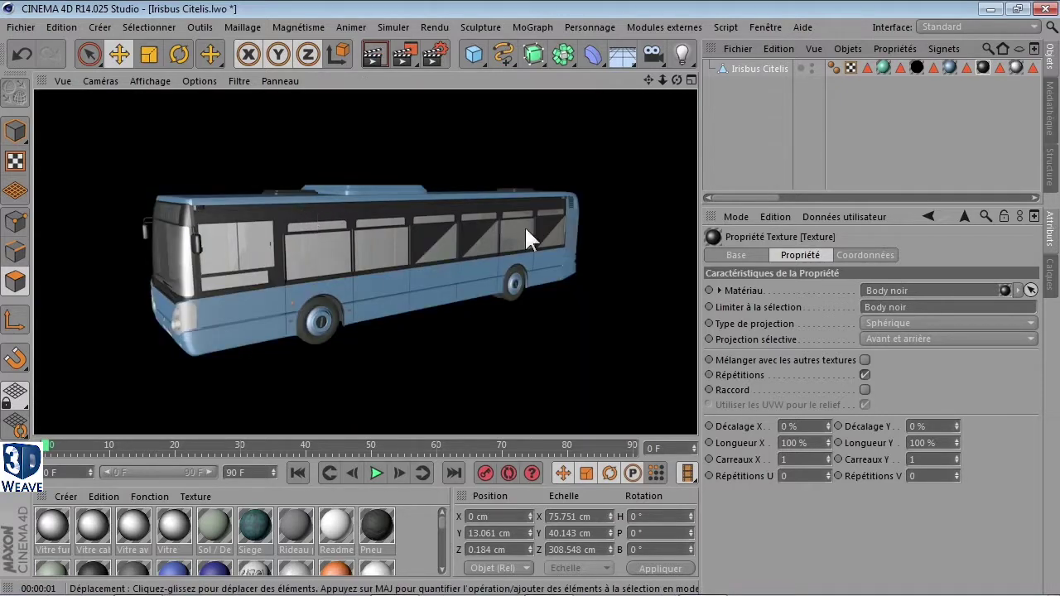
pyautogui.moveTo(676, 81)
pyautogui.mouseDown()
pyautogui.moveTo(563, 87)
pyautogui.moveTo(667, 83)
pyautogui.mouseUp()
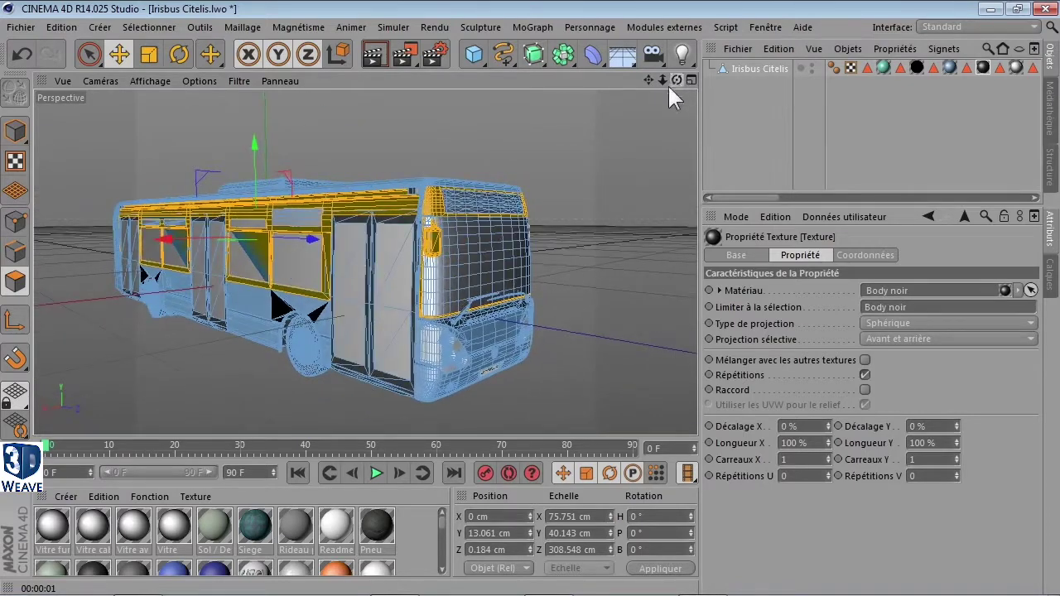
# Enlarge the material area, select all the bus materials and add them to a new layer
pyautogui.click(734, 68)
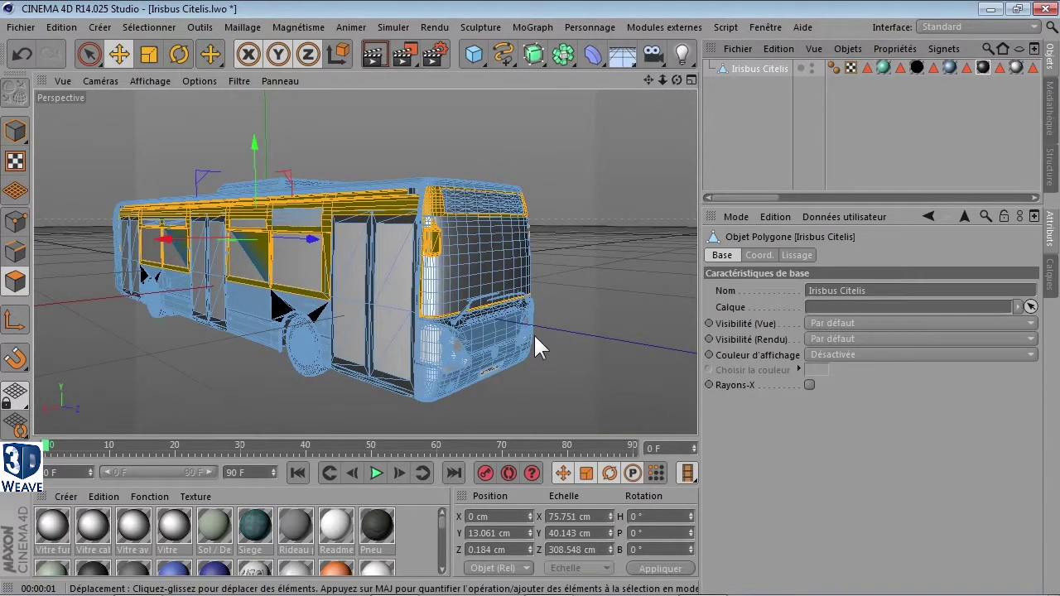
pyautogui.moveTo(437, 438); pyautogui.dragTo(448, 246)
pyautogui.moveTo(436, 553); pyautogui.dragTo(48, 327)
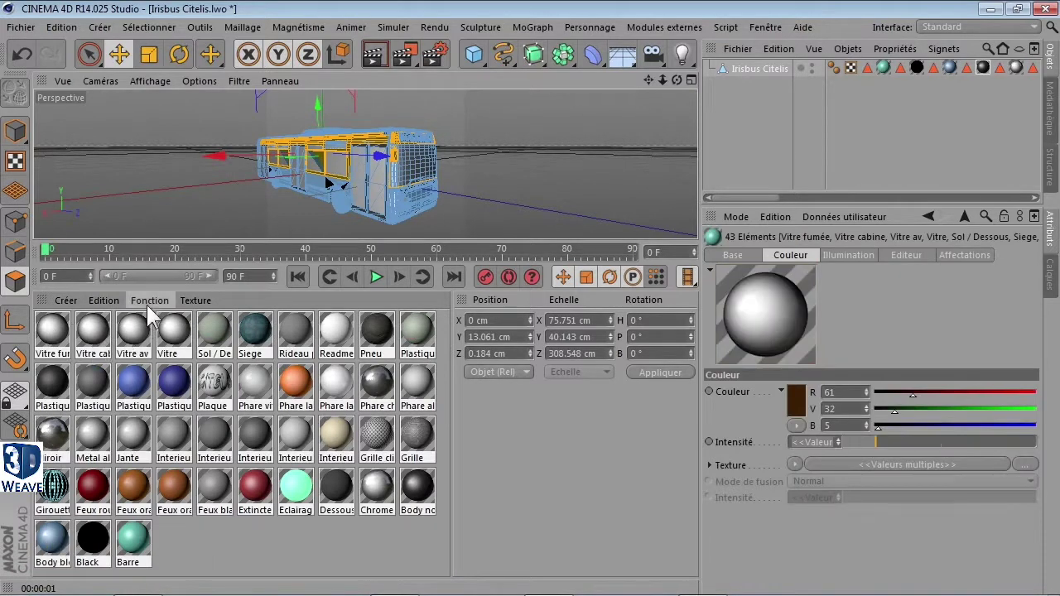
pyautogui.click(149, 301)
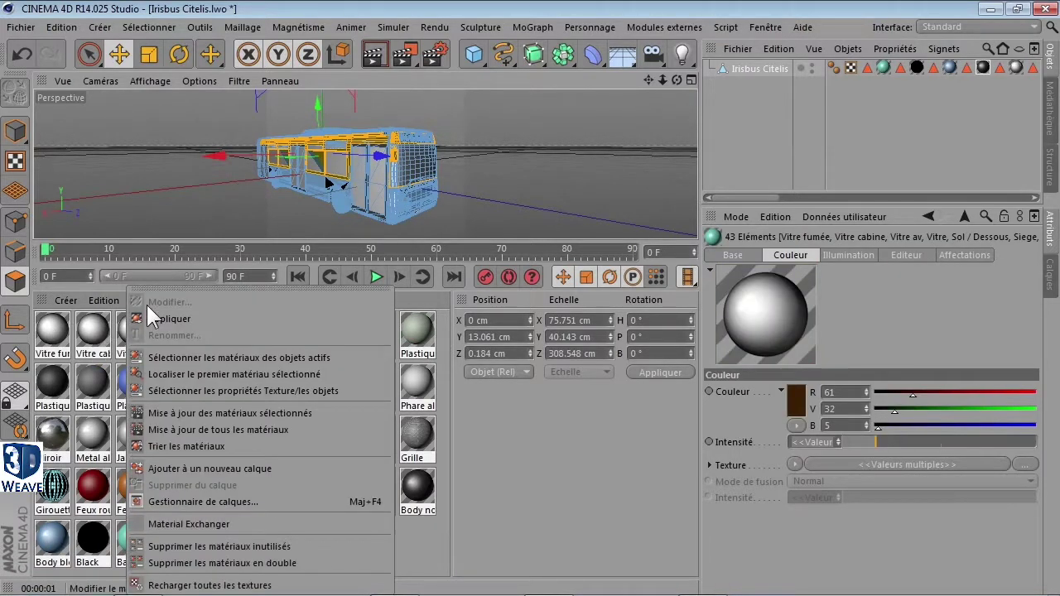
pyautogui.click(190, 469)
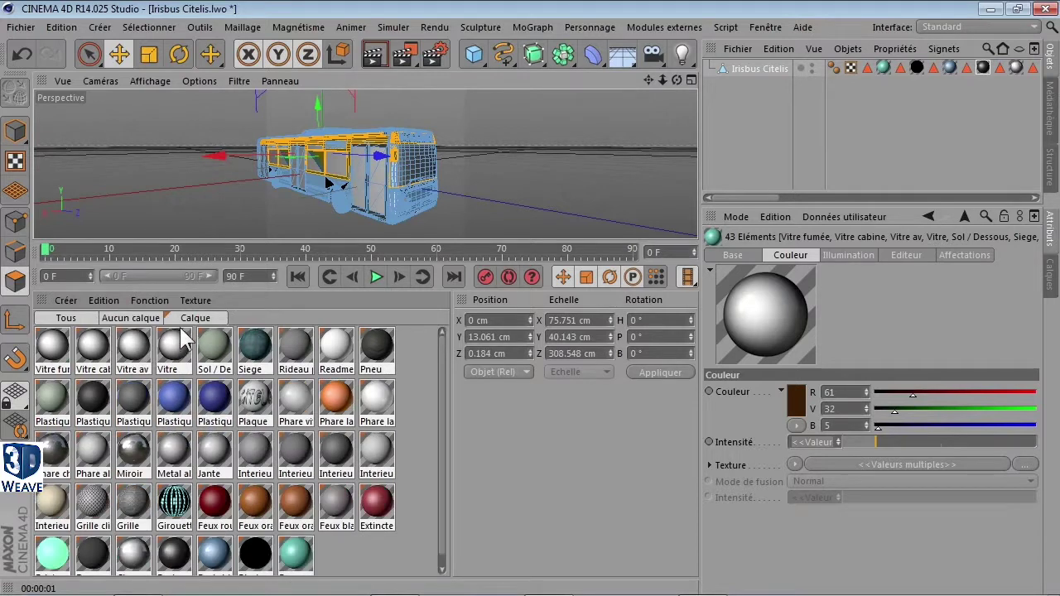
# Rename the new material layer as bus, show only its materials, deselect them and shrink the material area back
pyautogui.doubleClick(194, 318)
pyautogui.write('bus')
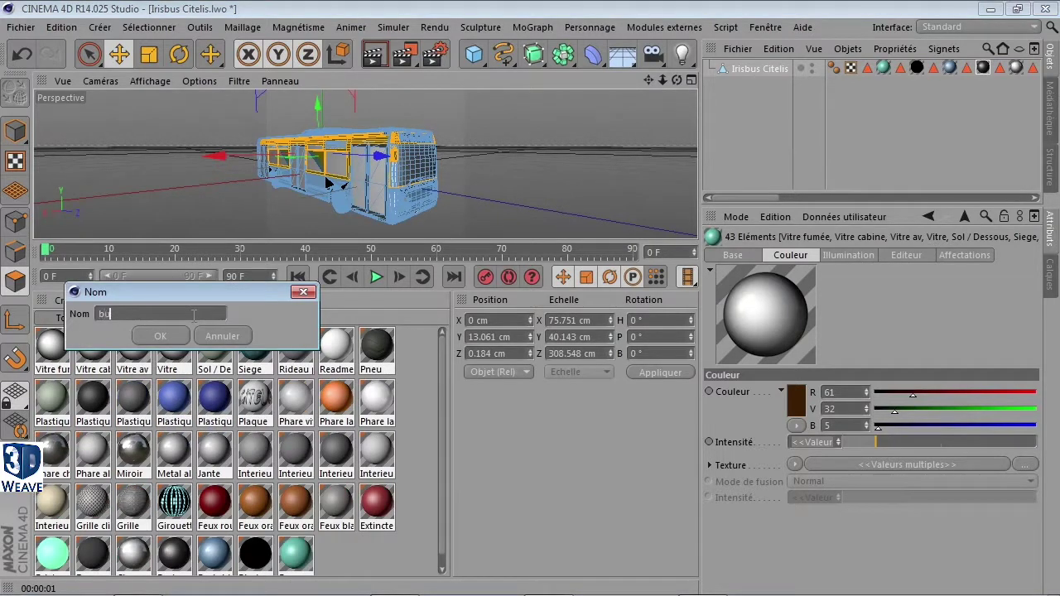
pyautogui.press('Return')
pyautogui.click(139, 323)
pyautogui.click(193, 325)
pyautogui.click(400, 518)
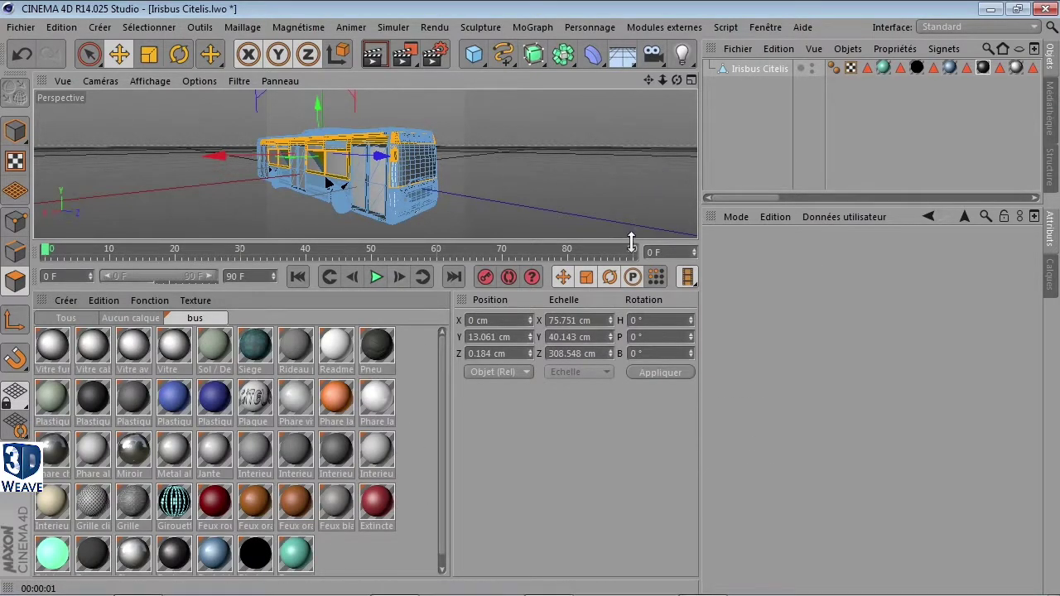
pyautogui.moveTo(632, 240); pyautogui.dragTo(635, 563)
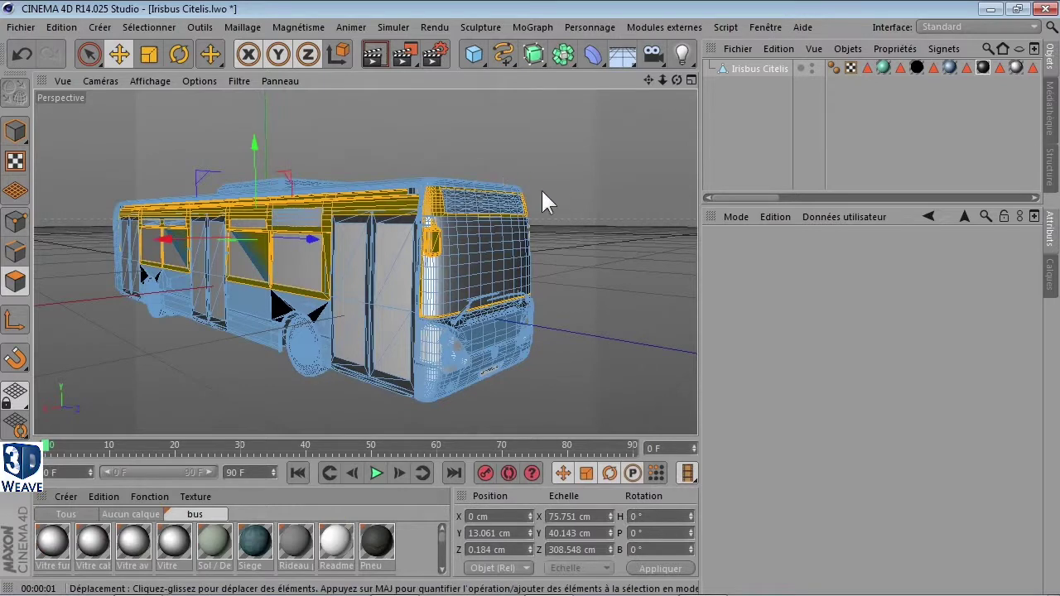
# Deselect the bus's polygons and show the front view full size
pyautogui.click(596, 146)
pyautogui.click(691, 80)
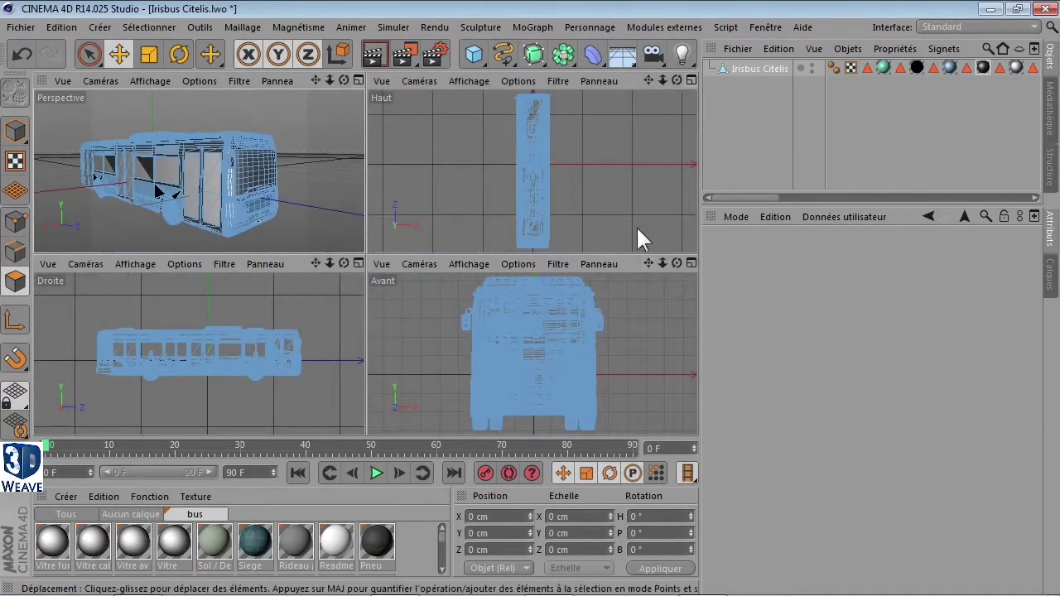
pyautogui.click(692, 263)
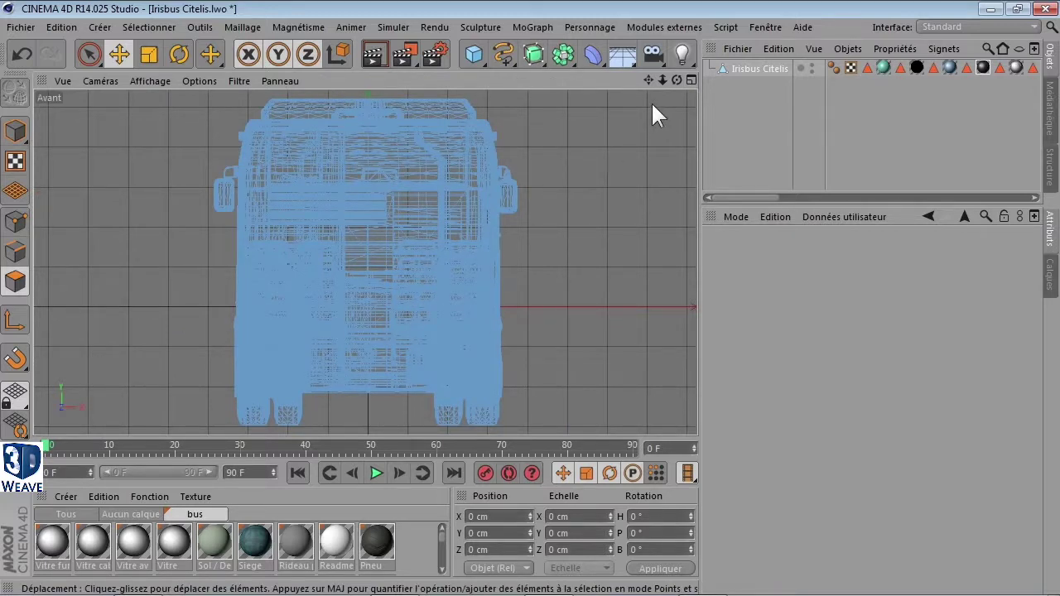
# Return to the four views, select the Irisbus Citelis object in model mode and show its coordinates
pyautogui.moveTo(662, 81)
pyautogui.mouseDown()
pyautogui.moveTo(638, 92)
pyautogui.moveTo(651, 80)
pyautogui.mouseUp()
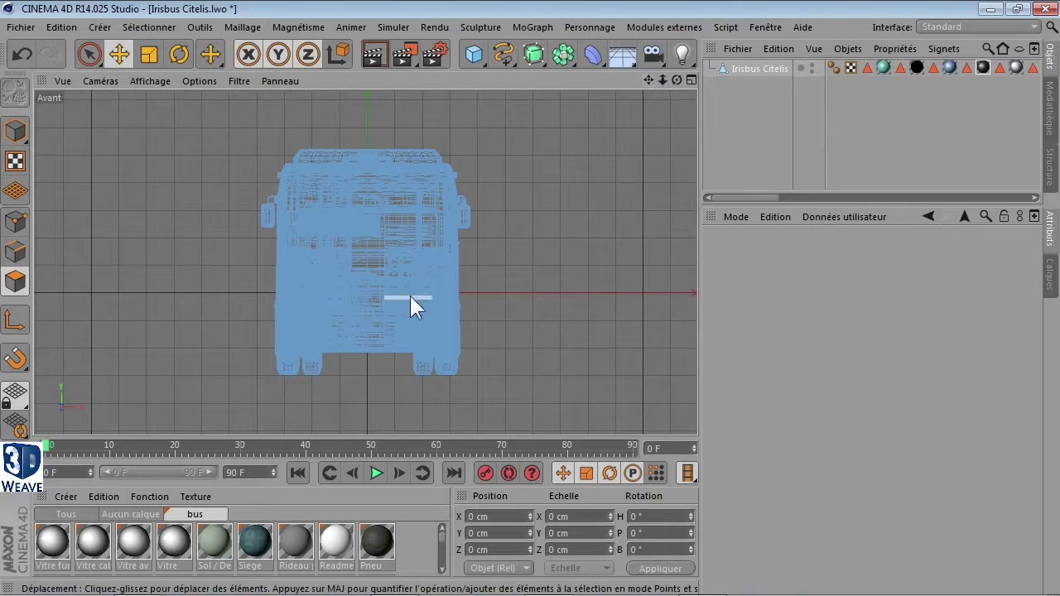
pyautogui.click(691, 80)
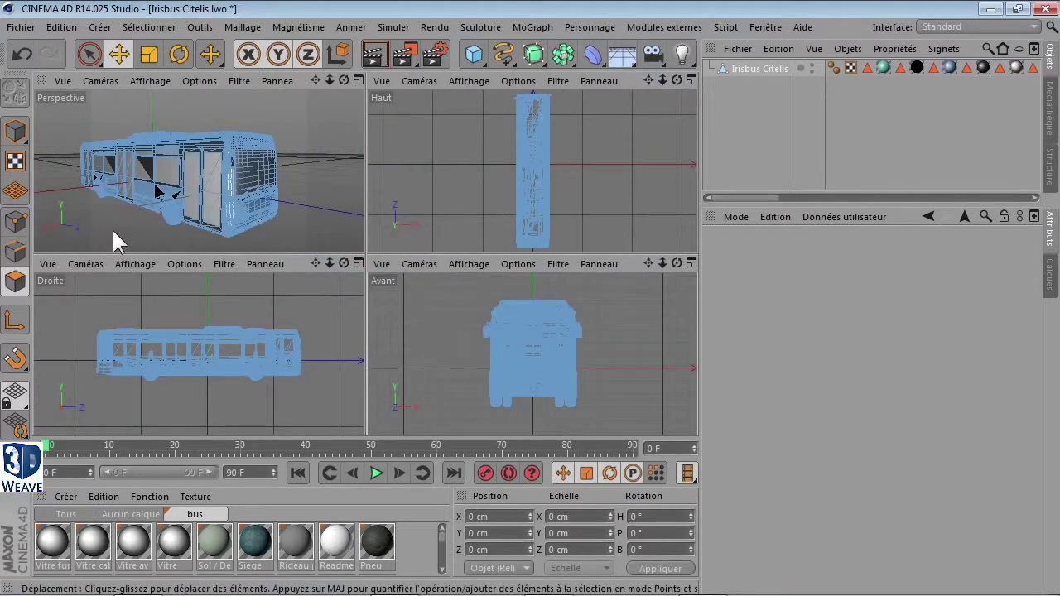
pyautogui.click(735, 69)
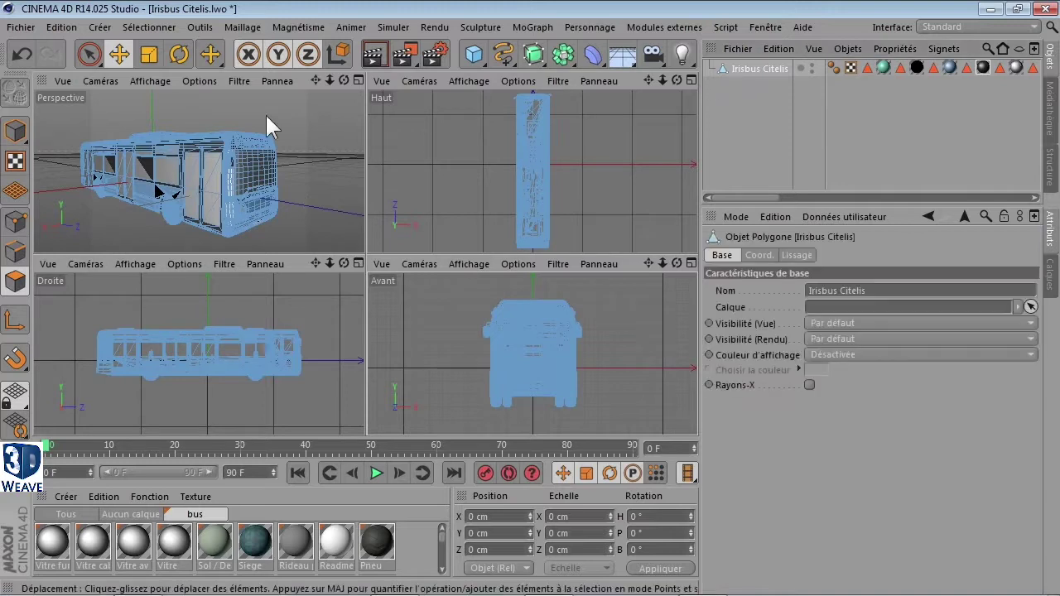
pyautogui.click(15, 133)
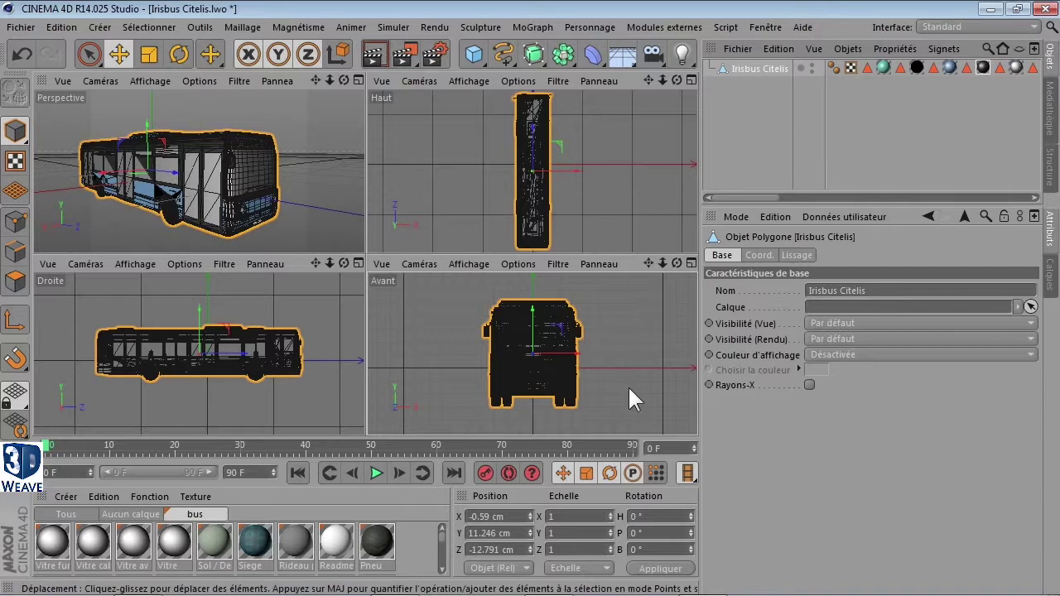
pyautogui.click(771, 252)
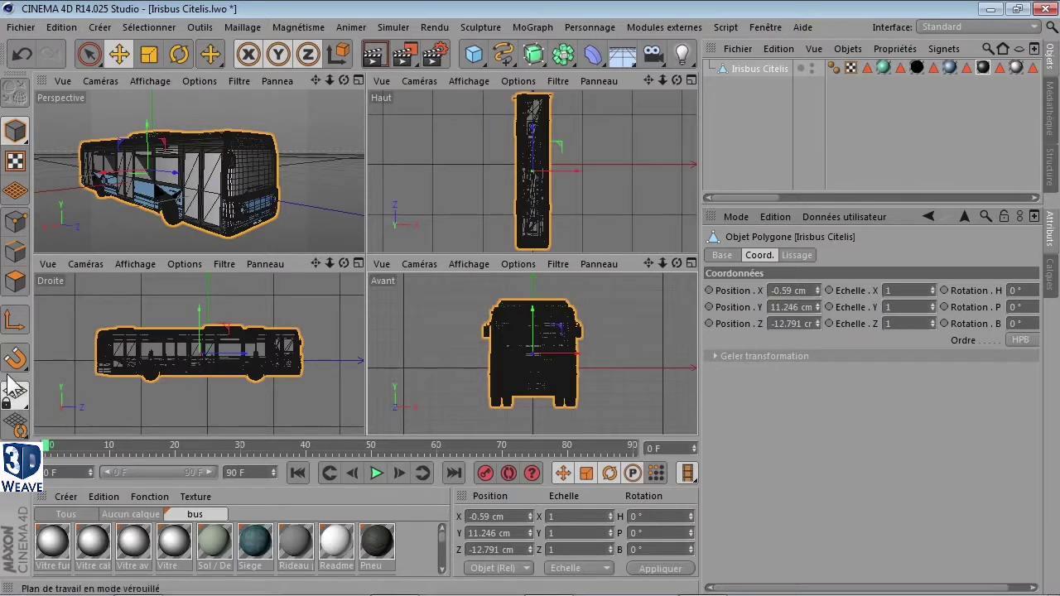
# Enable axis editing and lower the bus's axis to the base of the wheels in the front view, at about Y -29.7 cm
pyautogui.click(16, 320)
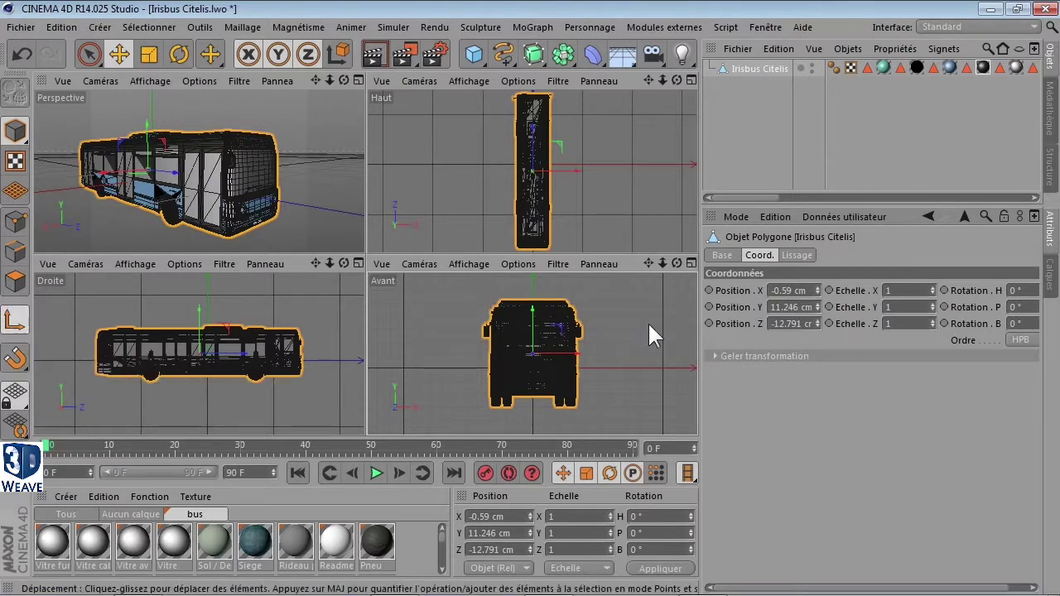
pyautogui.click(690, 263)
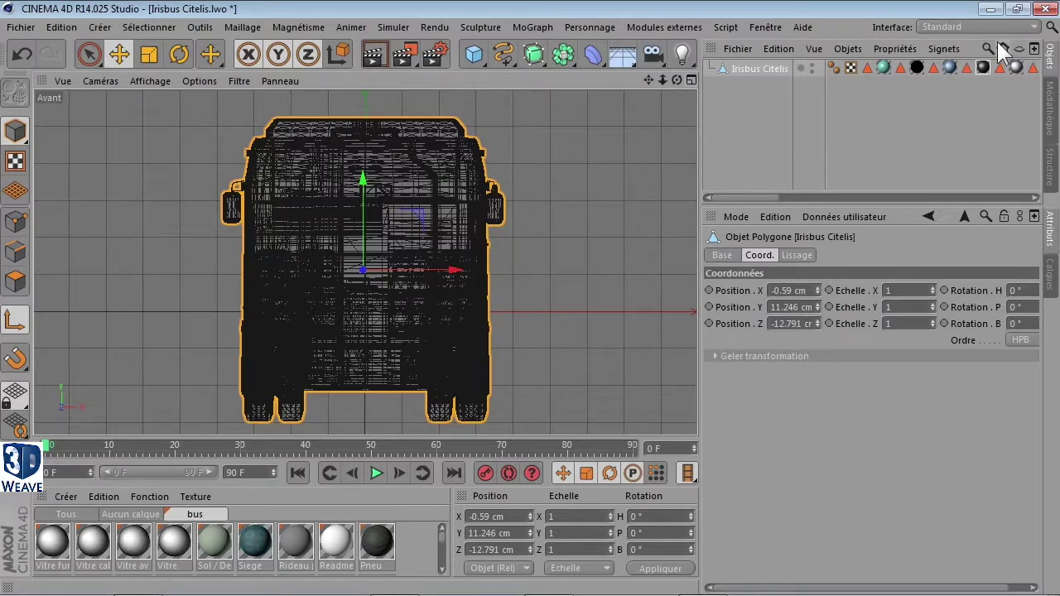
pyautogui.click(768, 27)
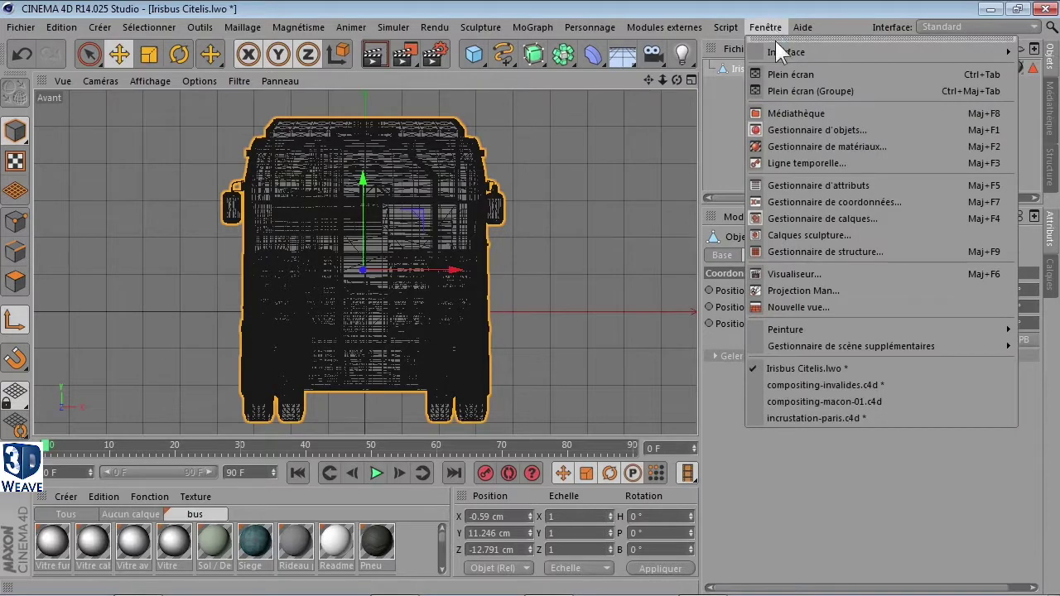
pyautogui.moveTo(778, 53)
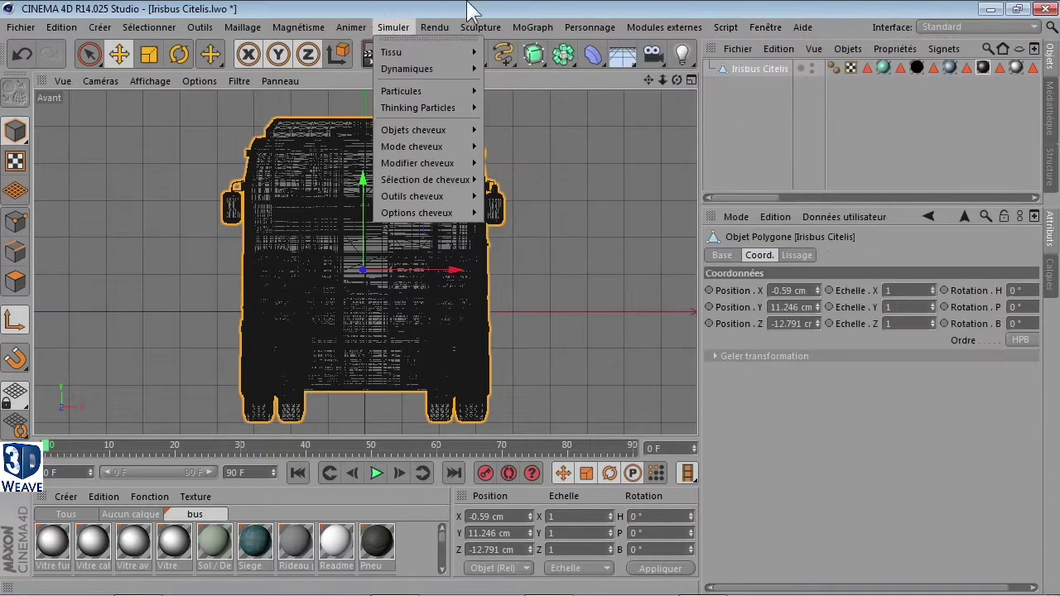
pyautogui.click(344, 388)
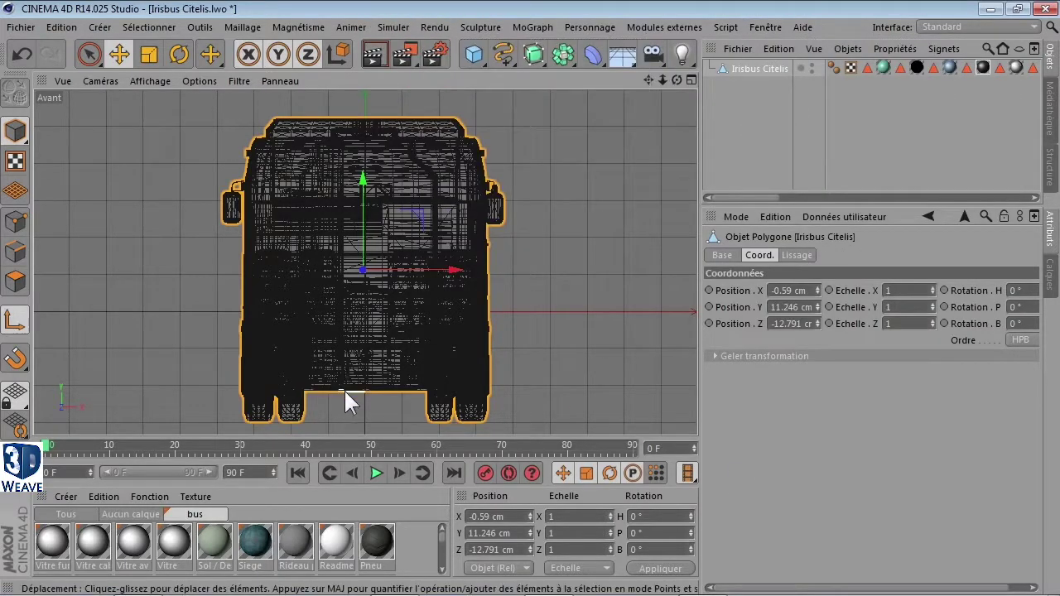
pyautogui.moveTo(362, 174); pyautogui.dragTo(369, 334)
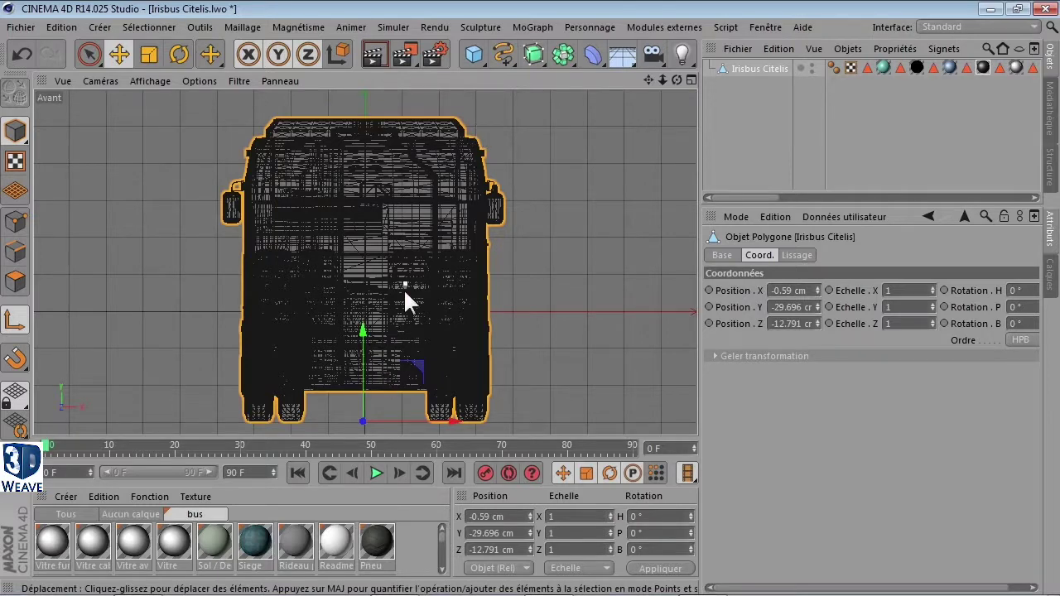
# Show the perspective view full size and render it to check the bus's windows
pyautogui.click(690, 81)
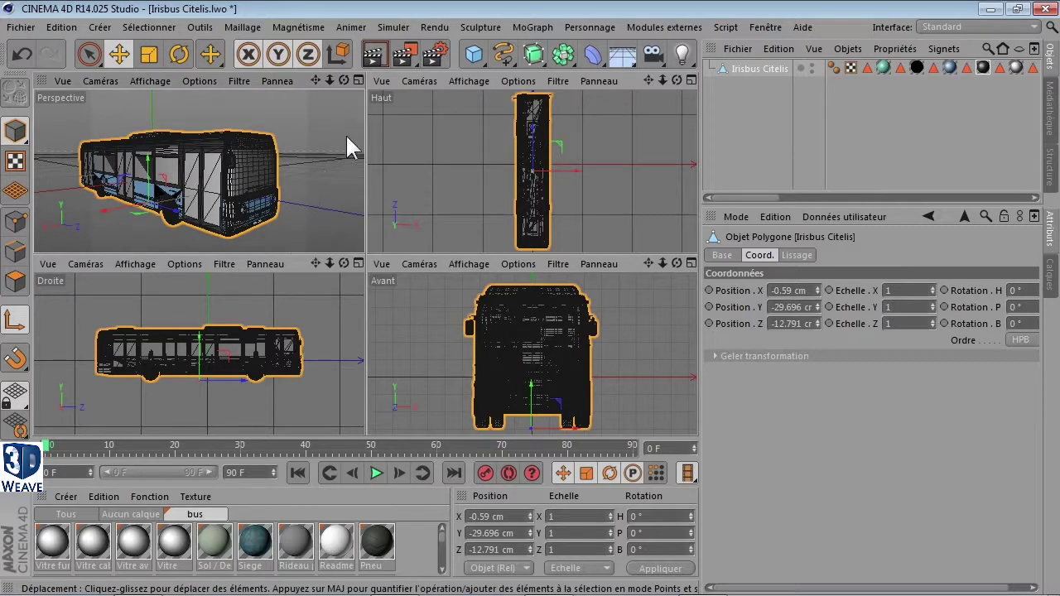
pyautogui.click(358, 80)
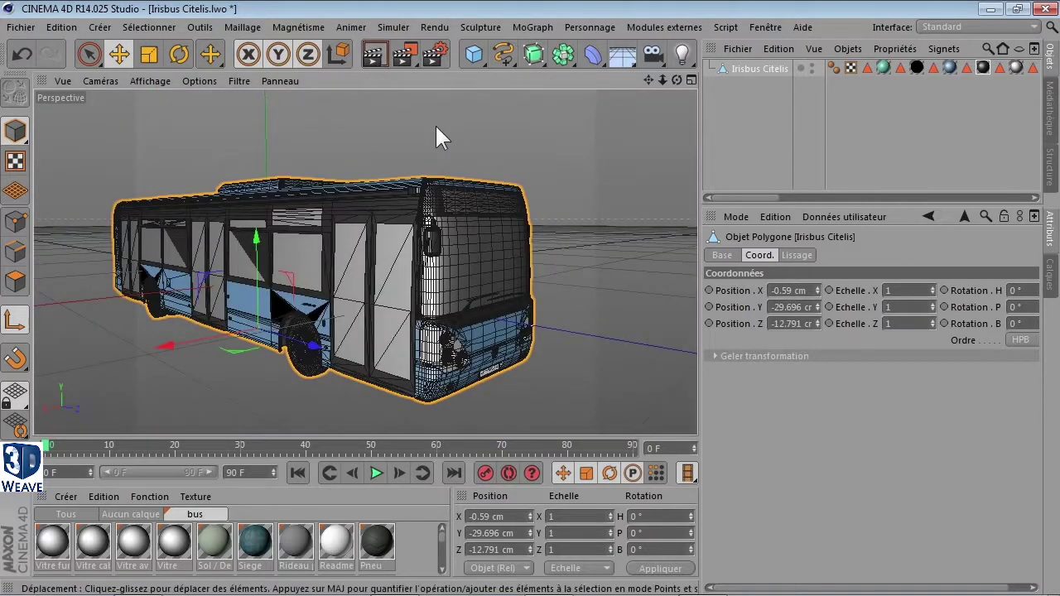
pyautogui.click(372, 55)
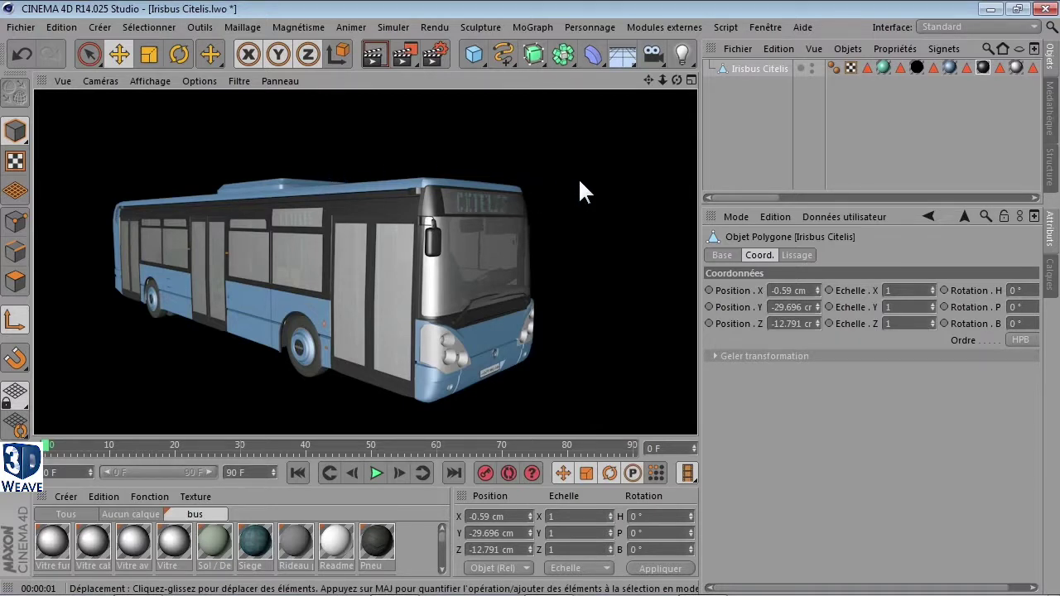
pyautogui.moveTo(663, 81); pyautogui.dragTo(644, 122)
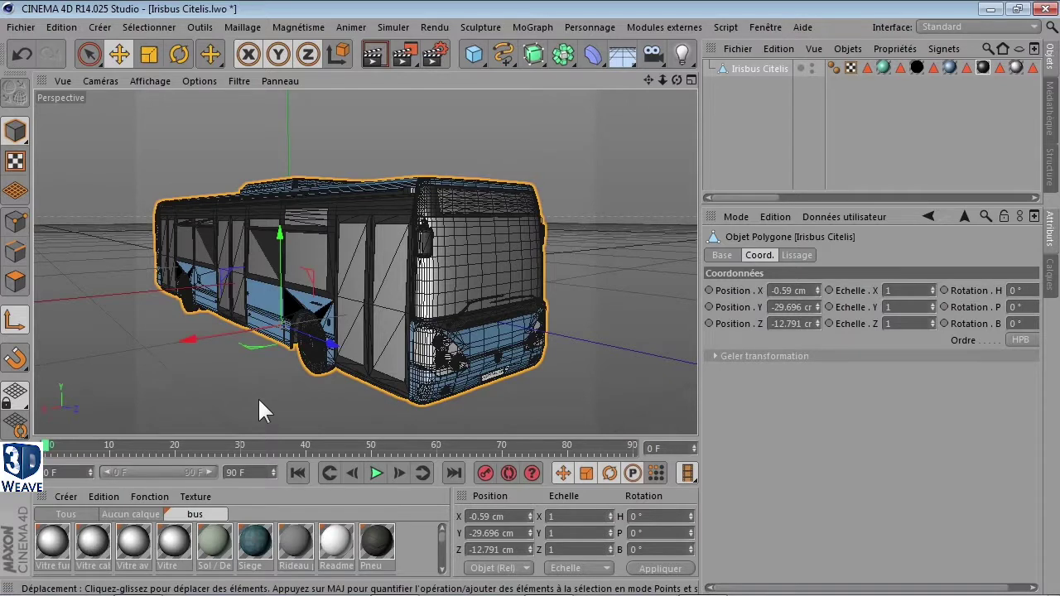
# Select the four glass materials Vitre fumée, Vitre cabine, Vitre av and Vitre together
pyautogui.click(53, 543)
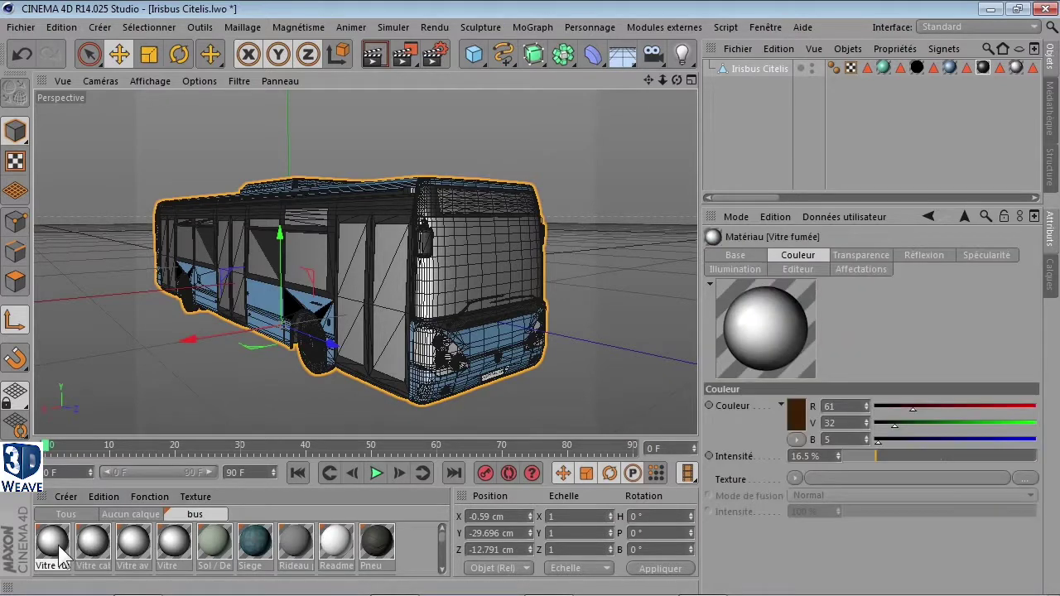
pyautogui.keyDown('shift'); pyautogui.click(173, 547); pyautogui.keyUp('shift')
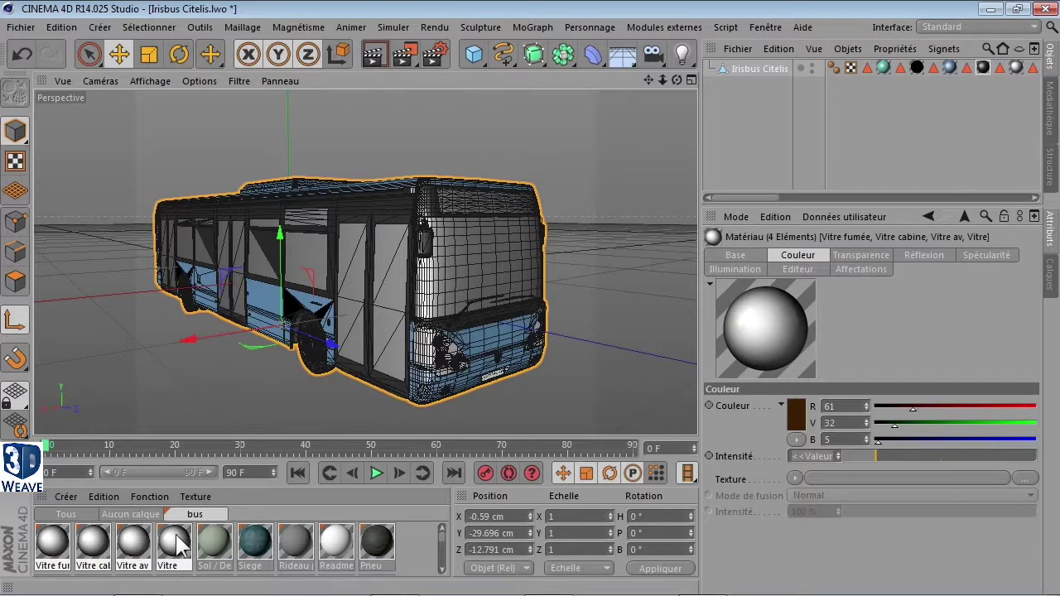
pyautogui.rightClick(176, 534)
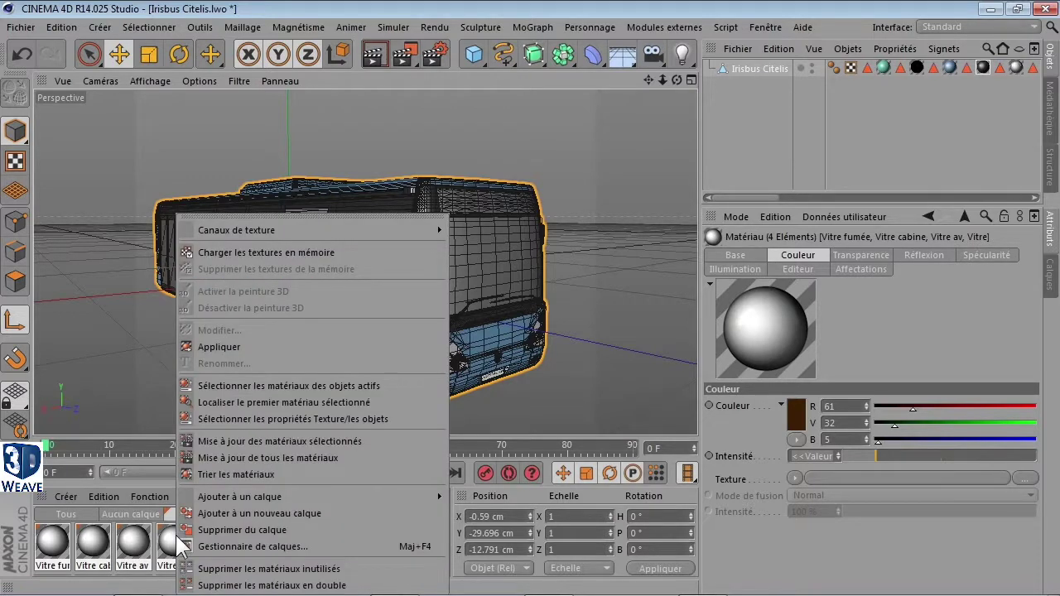
pyautogui.click(173, 535)
pyautogui.click(51, 544)
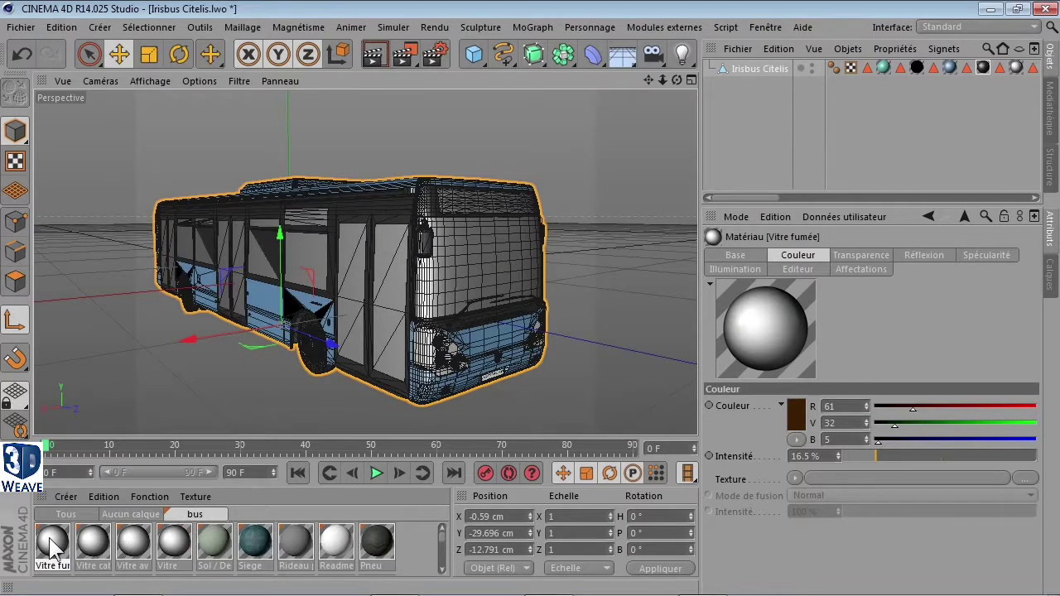
pyautogui.keyDown('shift'); pyautogui.click(93, 543); pyautogui.keyUp('shift')
pyautogui.keyDown('shift'); pyautogui.click(133, 544); pyautogui.keyUp('shift')
pyautogui.keyDown('shift'); pyautogui.click(170, 546); pyautogui.keyUp('shift')
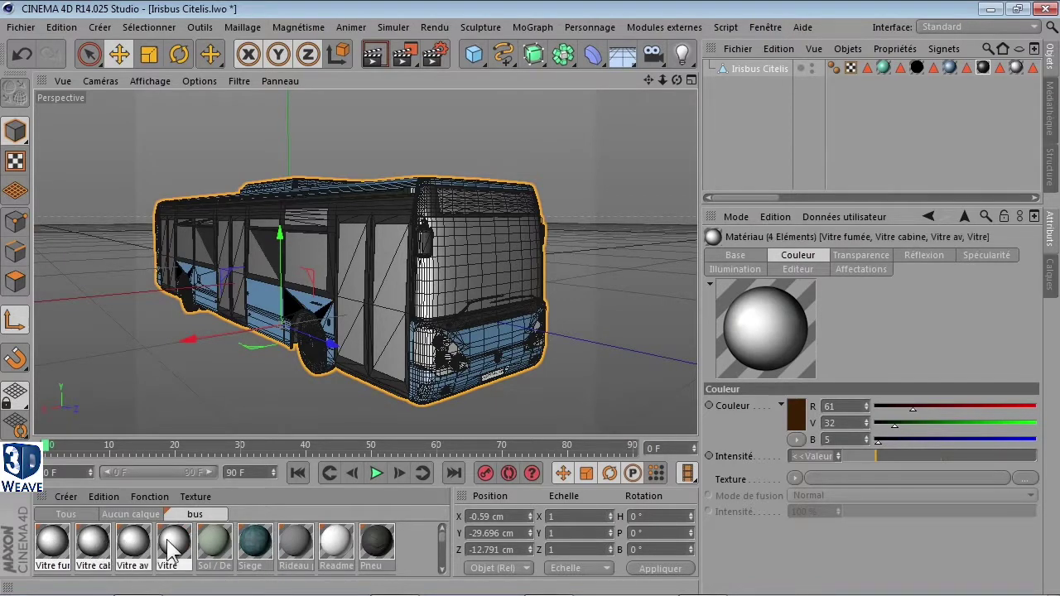
# Switch the glass materials' transparency colour to hue, saturation and lightness values and raise its lightness to 98 %
pyautogui.click(864, 253)
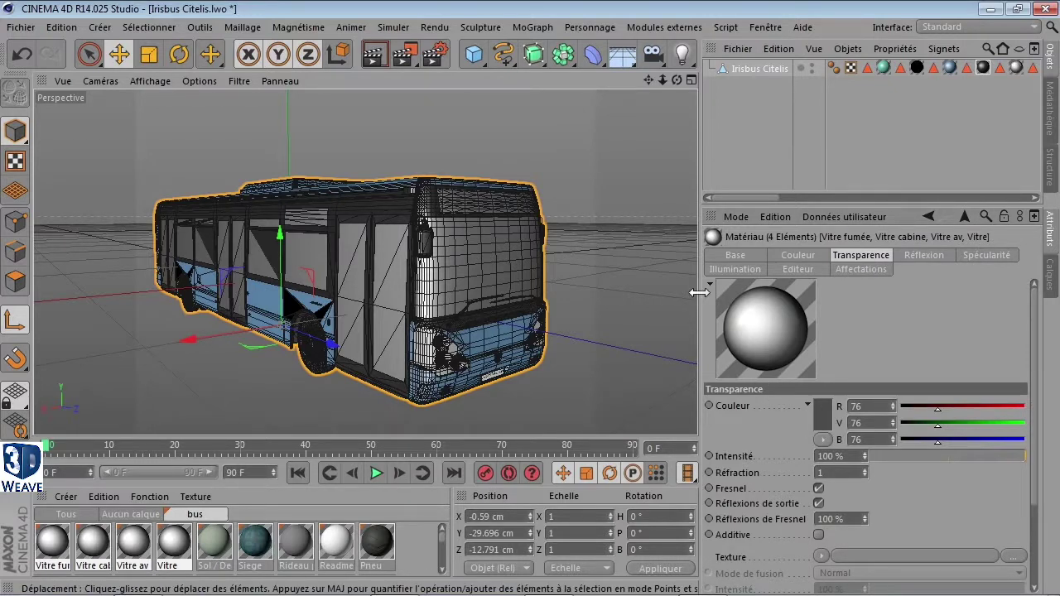
pyautogui.moveTo(700, 292); pyautogui.dragTo(668, 295)
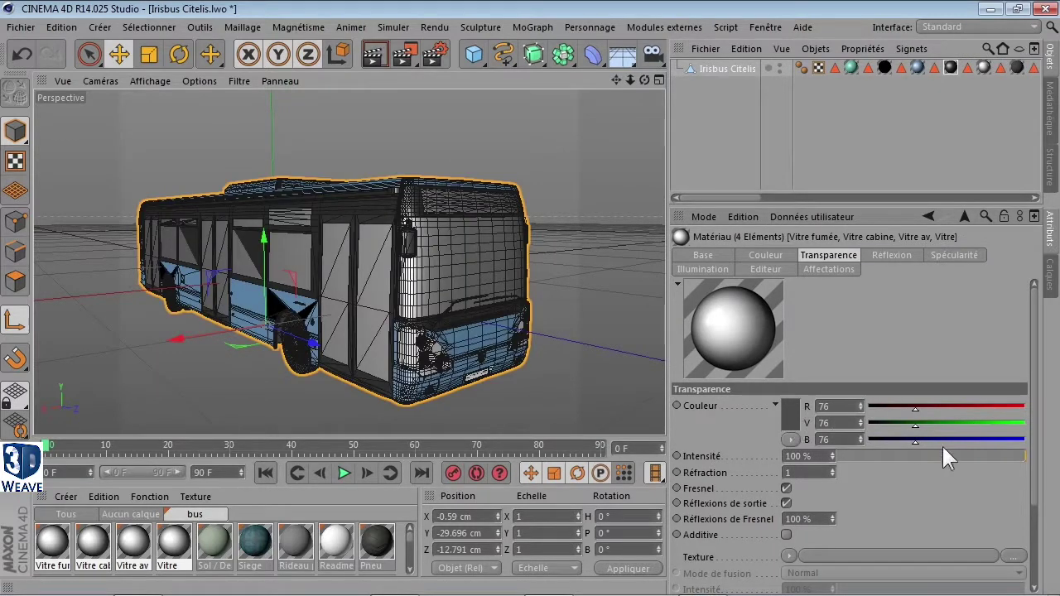
pyautogui.click(796, 439)
pyautogui.click(825, 295)
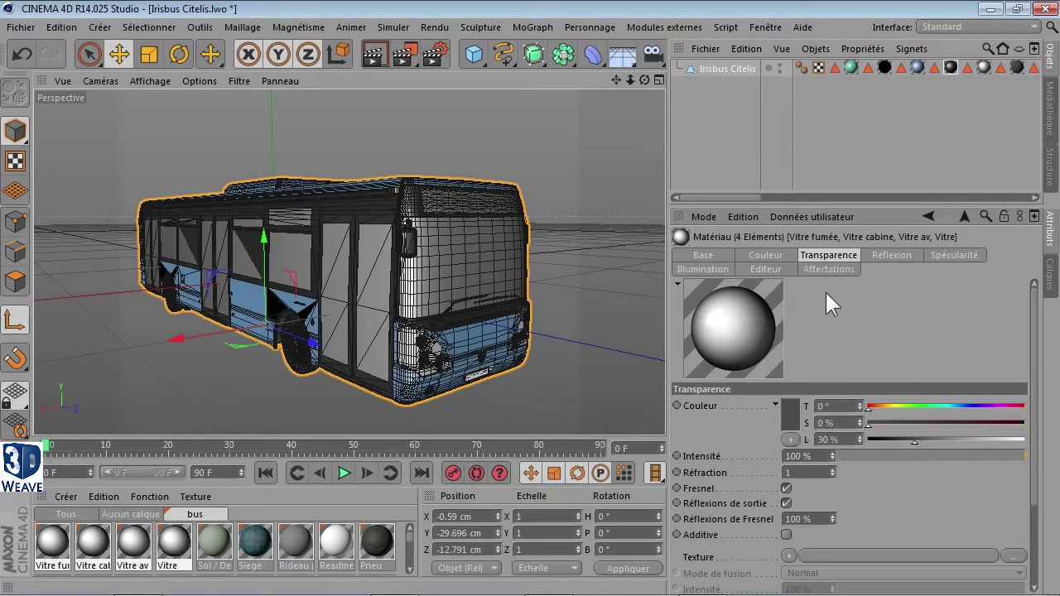
pyautogui.moveTo(913, 438); pyautogui.dragTo(1010, 440)
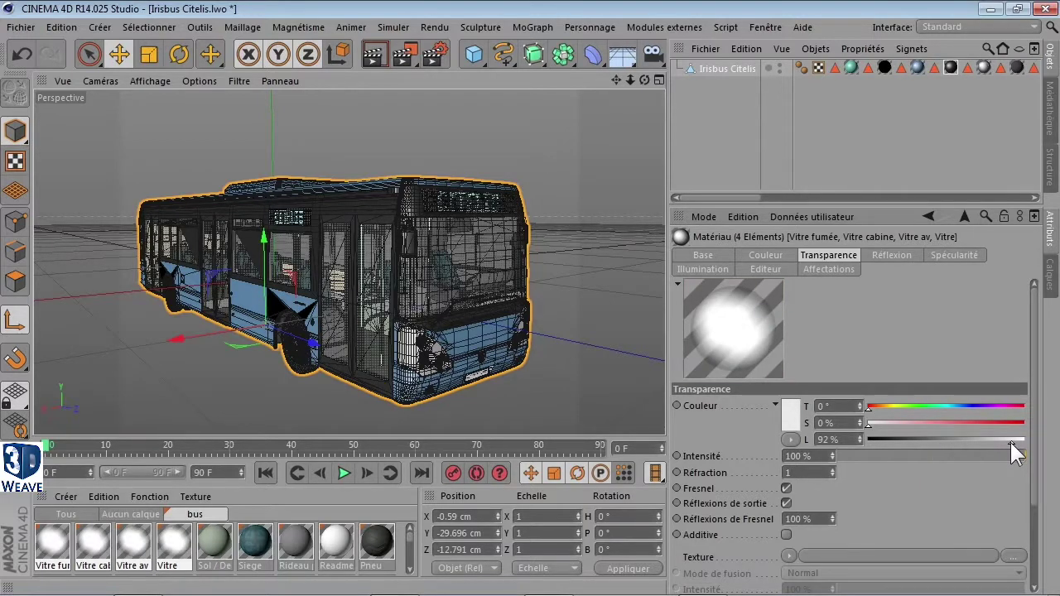
pyautogui.moveTo(1009, 440); pyautogui.dragTo(1020, 442)
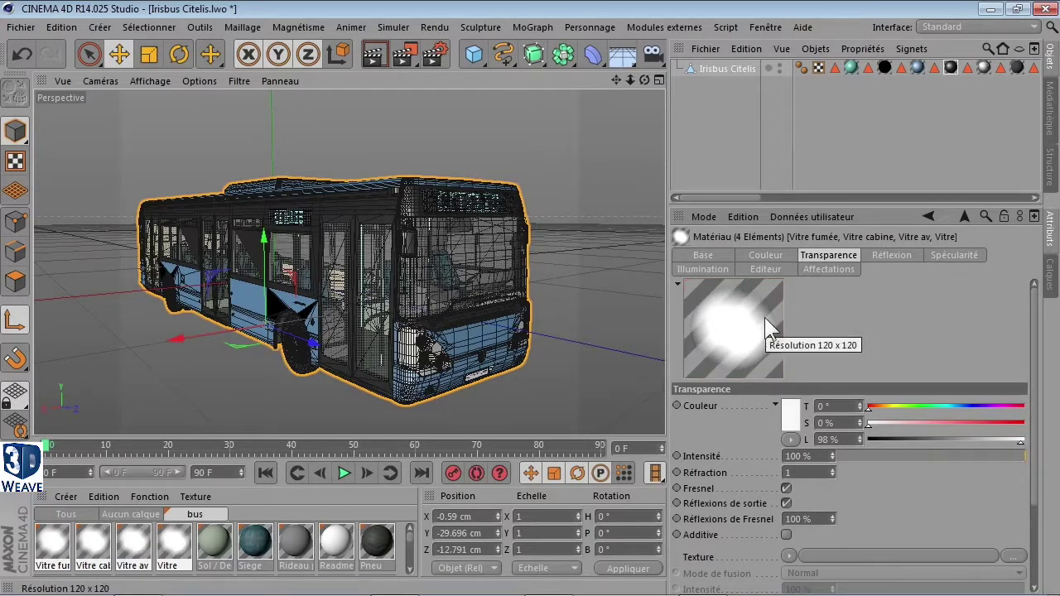
# Set the specular highlight width of the four glass materials to 1 %
pyautogui.click(945, 255)
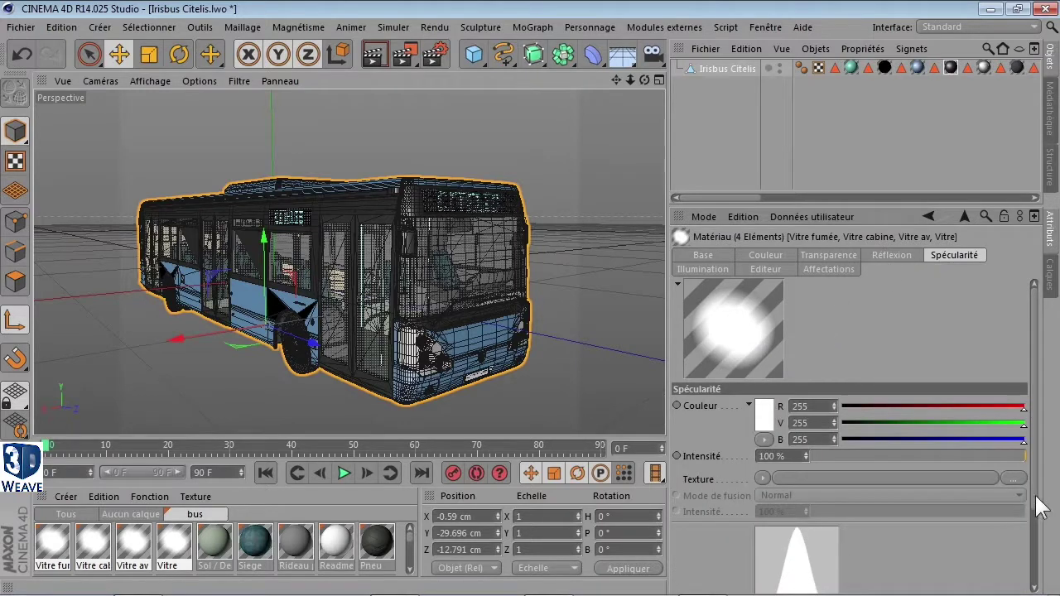
pyautogui.scroll(-1, 1039, 507)
pyautogui.moveTo(814, 202); pyautogui.dragTo(813, 111)
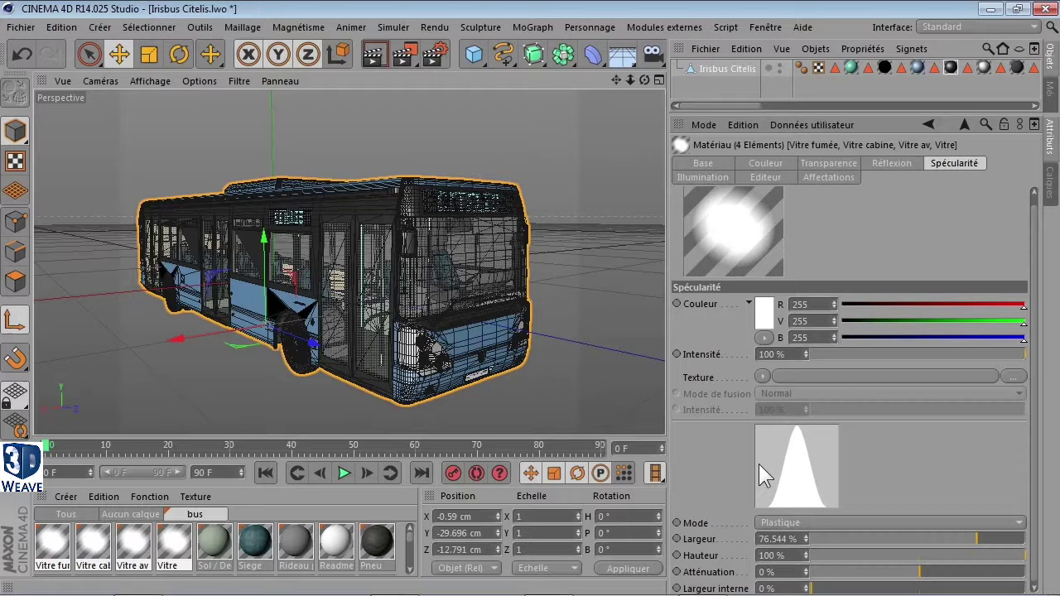
pyautogui.doubleClick(757, 535)
pyautogui.press('BackSpace')
pyautogui.write('1')
pyautogui.press('Return')
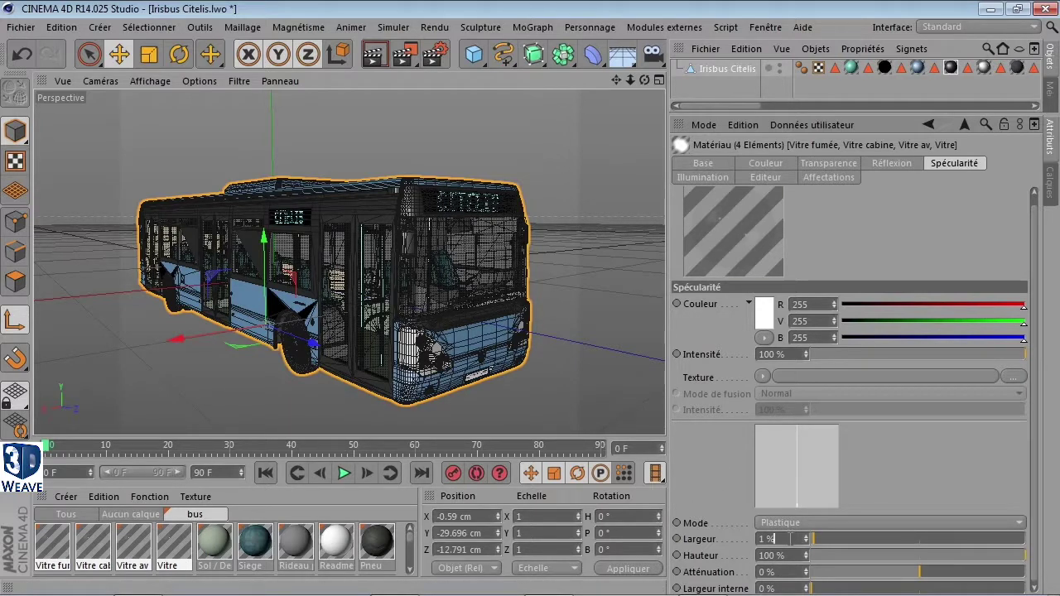
# Render the view, compare the bus's glass with the Irisbus Citelis picture on the Firefox model page and return to CINEMA 4D
pyautogui.click(379, 54)
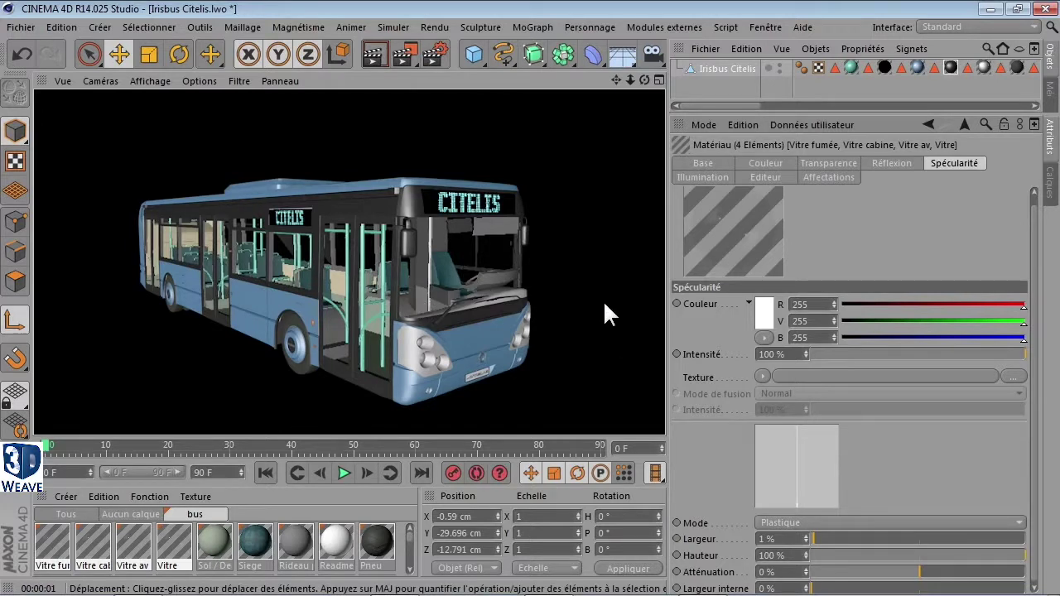
pyautogui.click(389, 583)
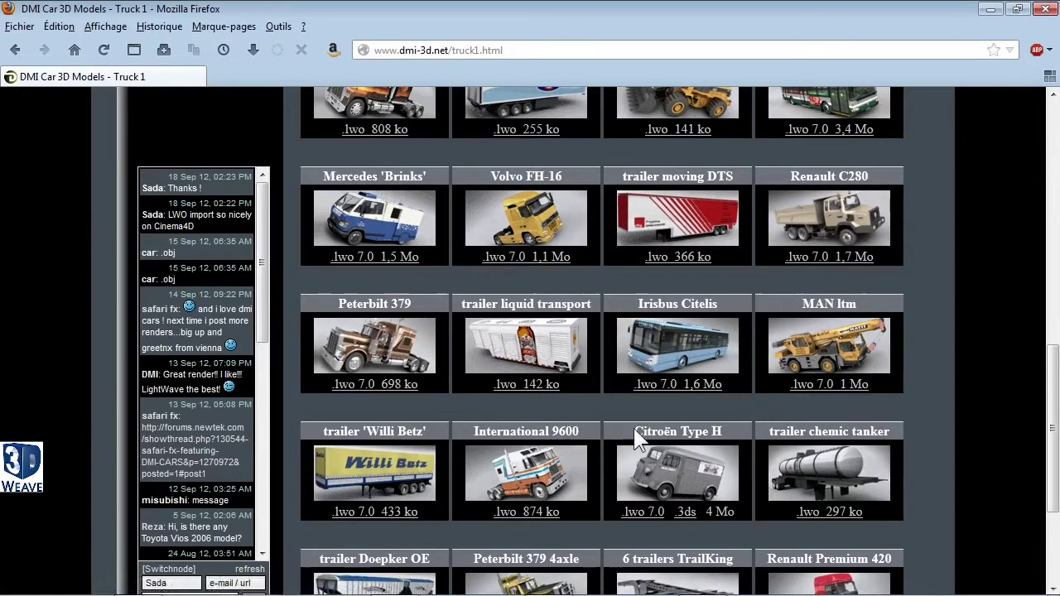
pyautogui.moveTo(450, 582)
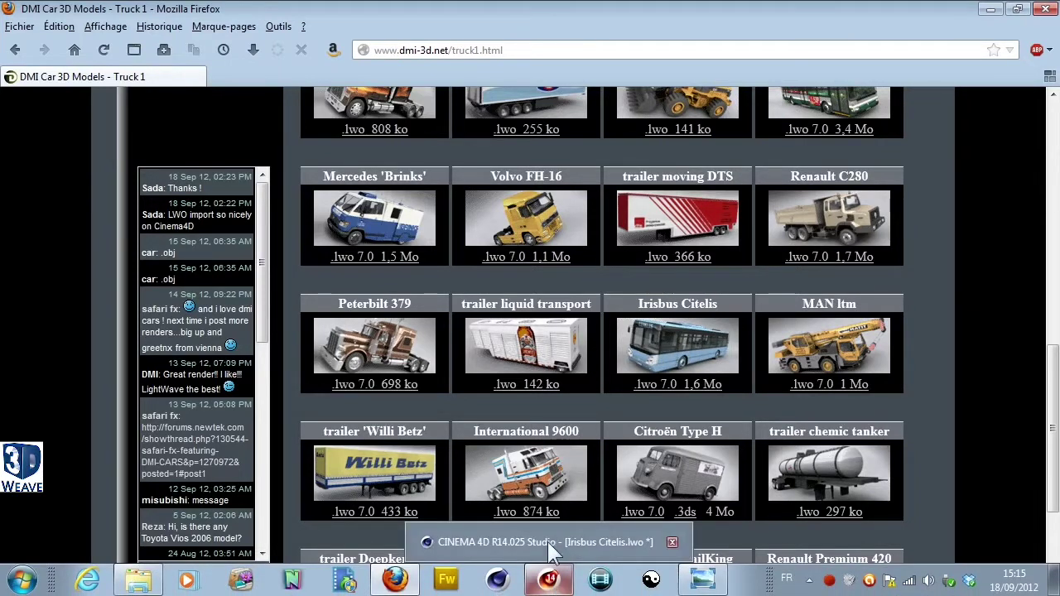
pyautogui.click(547, 544)
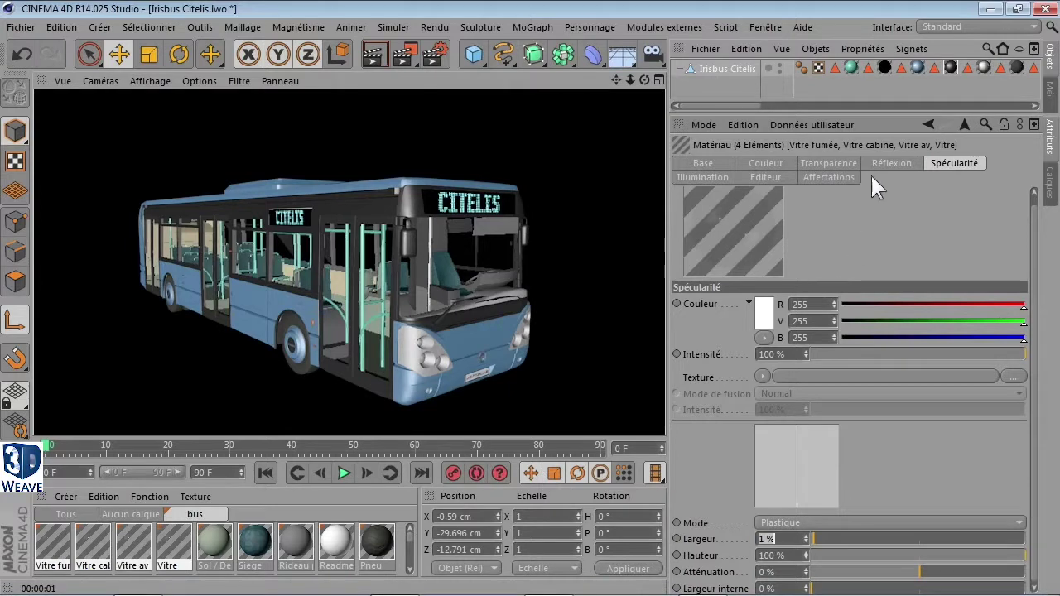
# Tint the glass materials' transparency colour light green with hue 89°, saturation 25 % and lightness 99 %
pyautogui.click(831, 163)
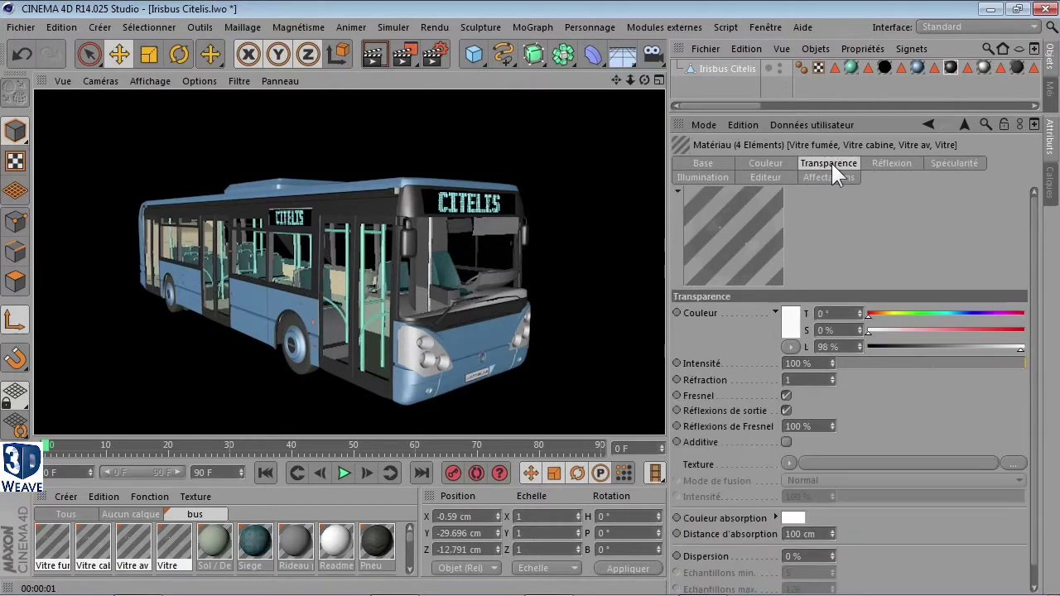
pyautogui.click(907, 314)
pyautogui.moveTo(915, 330); pyautogui.dragTo(896, 331)
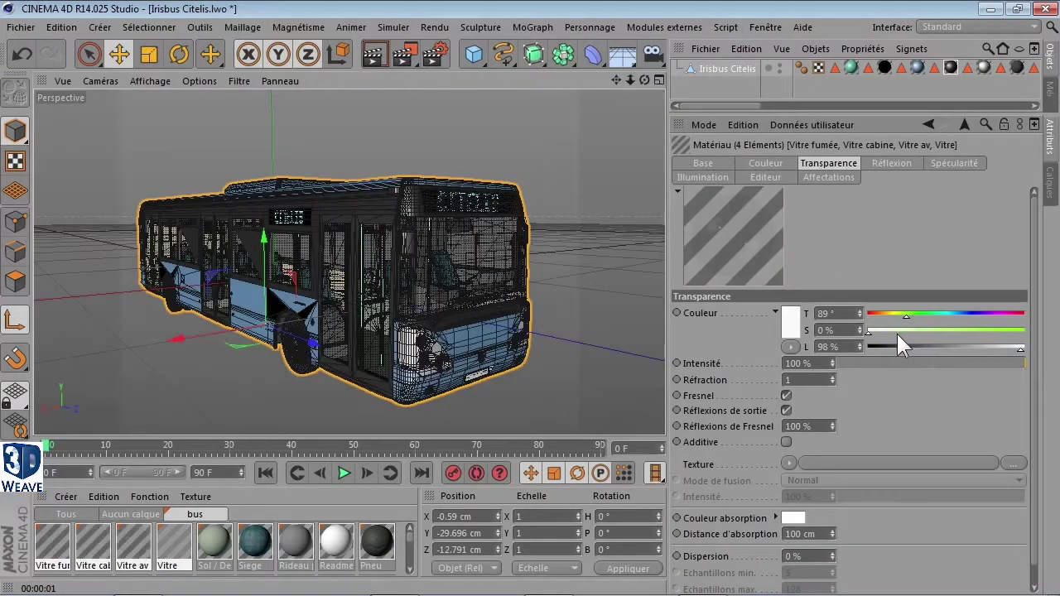
pyautogui.click(981, 347)
pyautogui.moveTo(982, 345); pyautogui.dragTo(1022, 346)
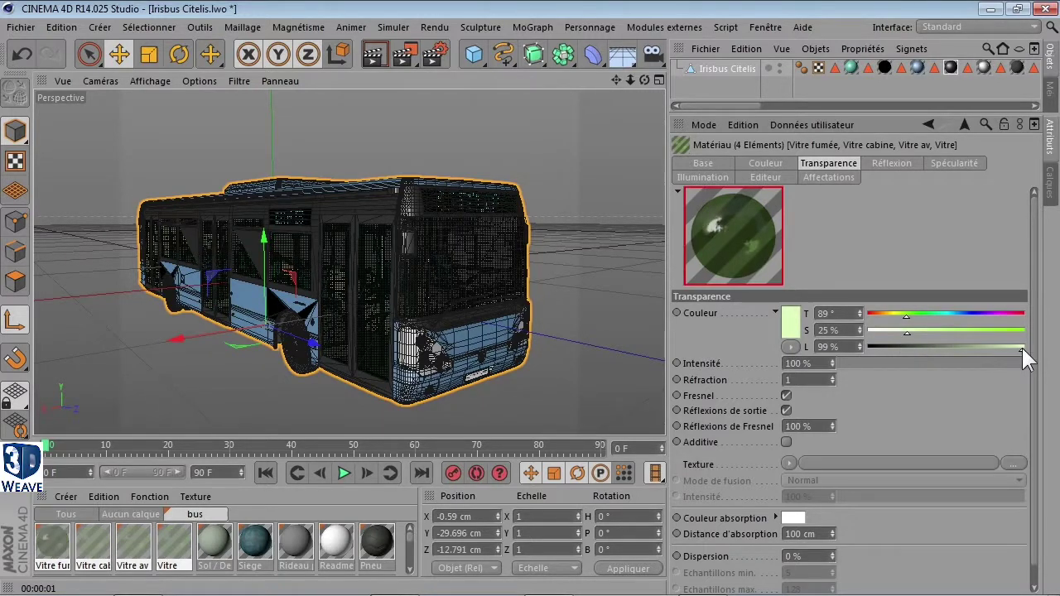
# Render the view, lower the saturation of the glass materials' transparency colour to 4 % and render again
pyautogui.click(373, 54)
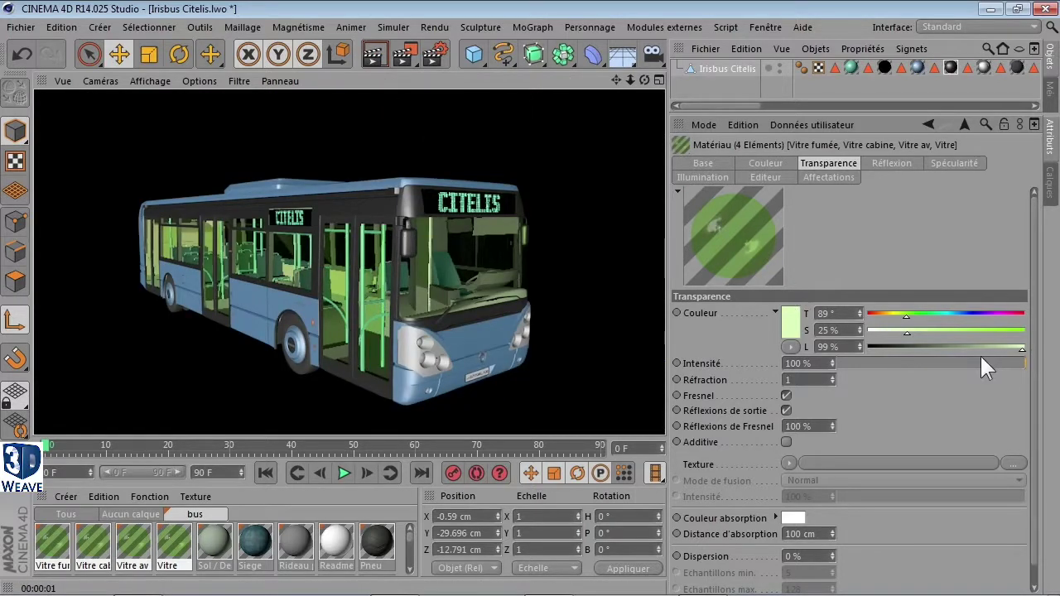
pyautogui.moveTo(907, 333); pyautogui.dragTo(881, 332)
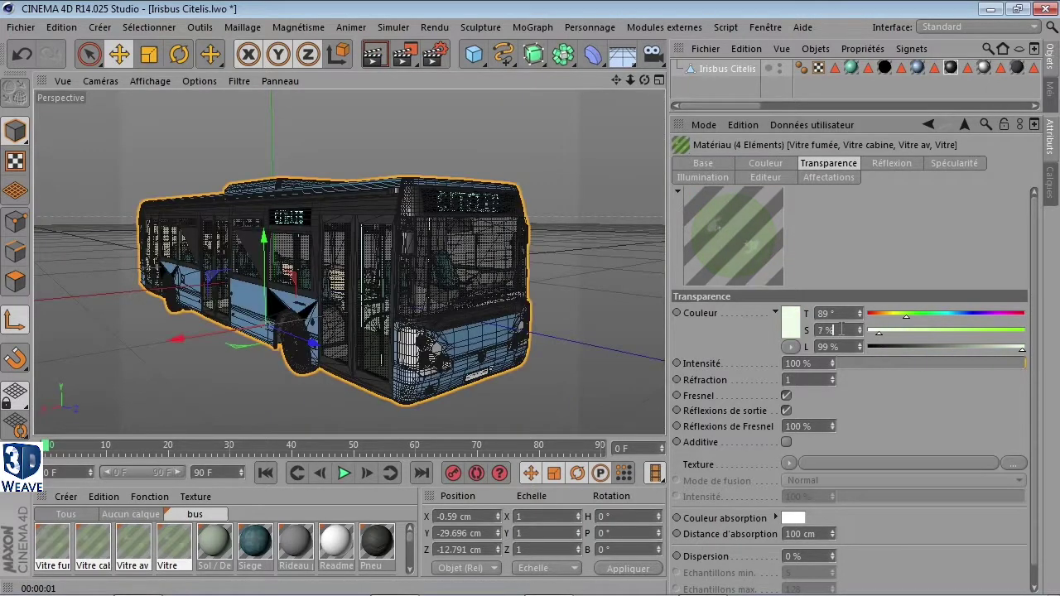
pyautogui.scroll(-1, 841, 329)
pyautogui.click(386, 48)
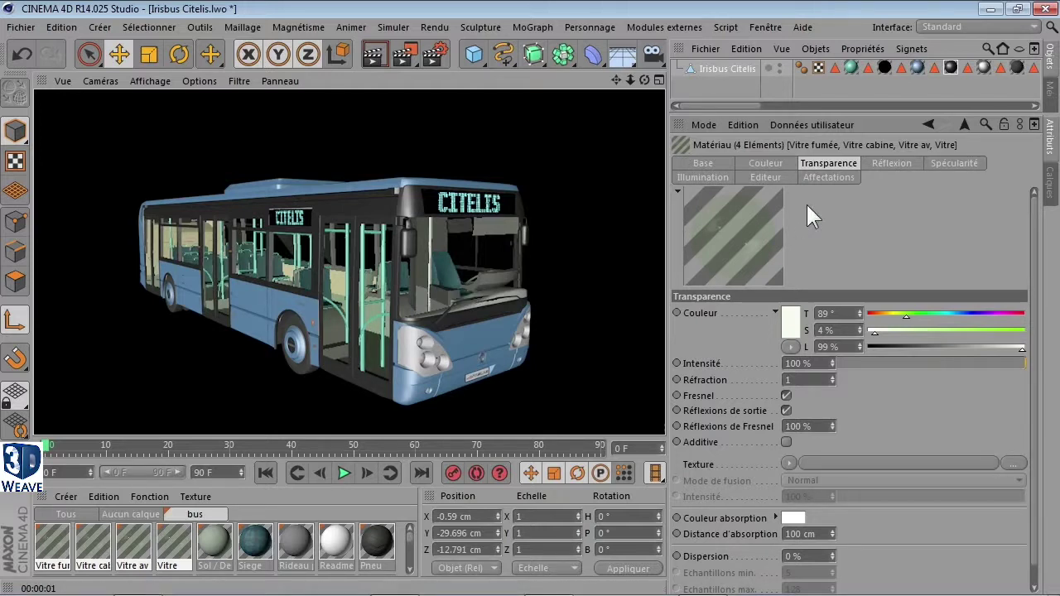
# Switch the glass materials' reflection colour to hue, saturation and lightness values, raise its lightness to 95 % and render the view
pyautogui.click(890, 162)
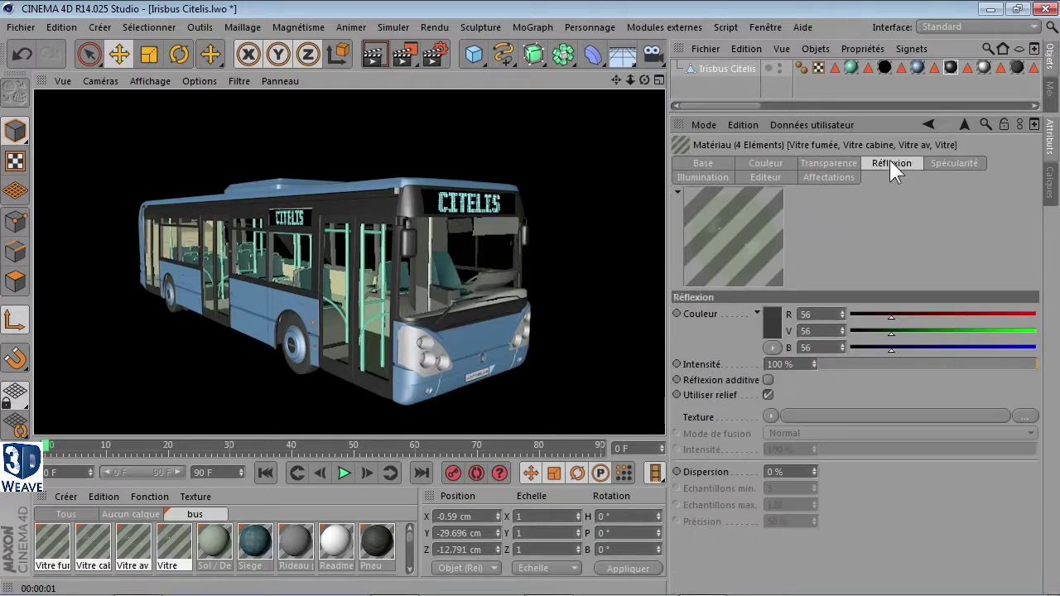
pyautogui.click(775, 346)
pyautogui.click(795, 379)
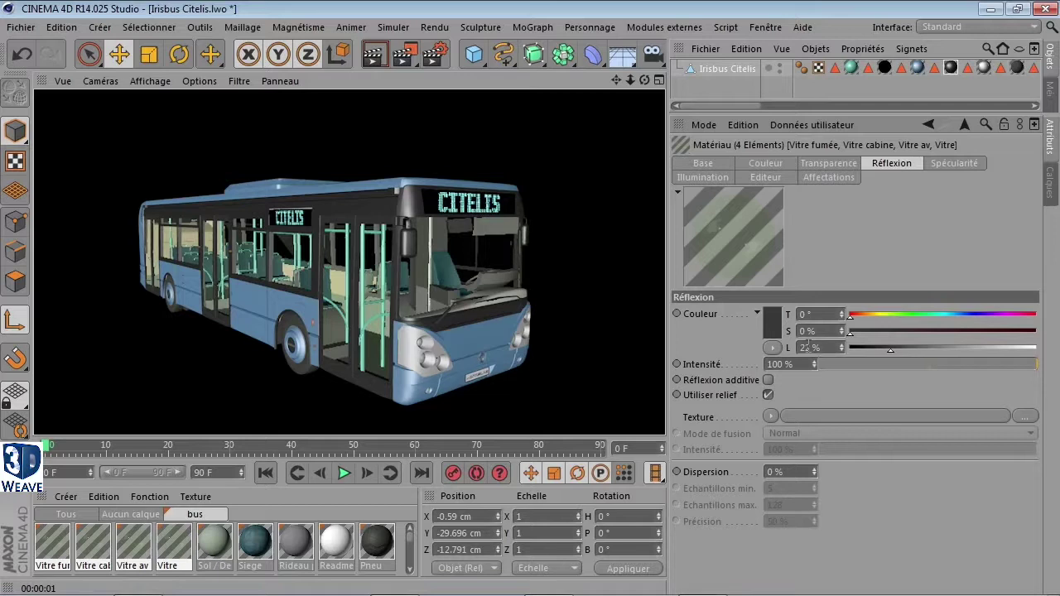
pyautogui.click(717, 166)
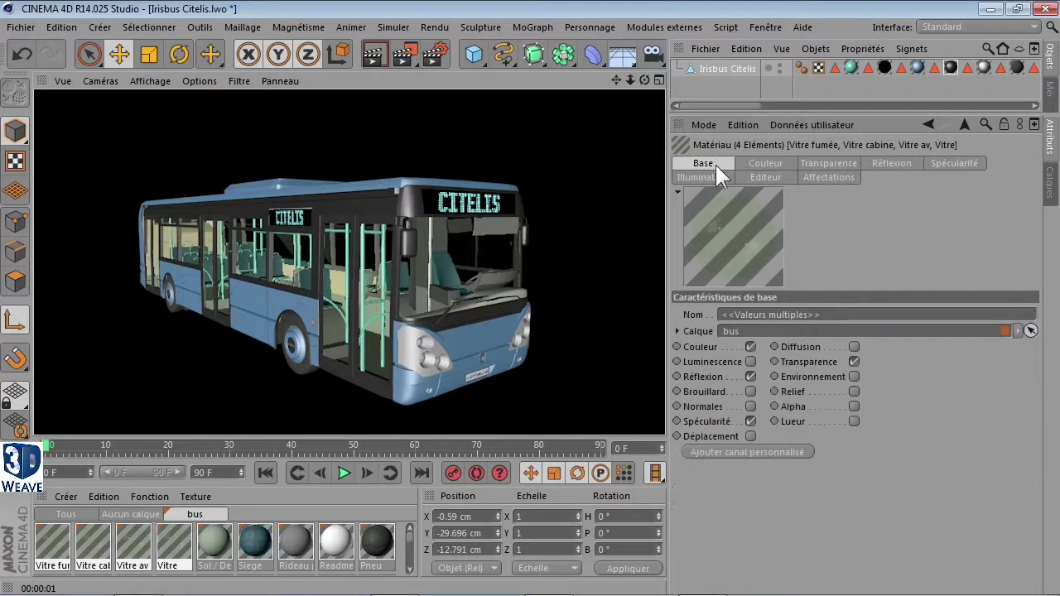
pyautogui.click(750, 377)
pyautogui.click(751, 377)
pyautogui.click(901, 162)
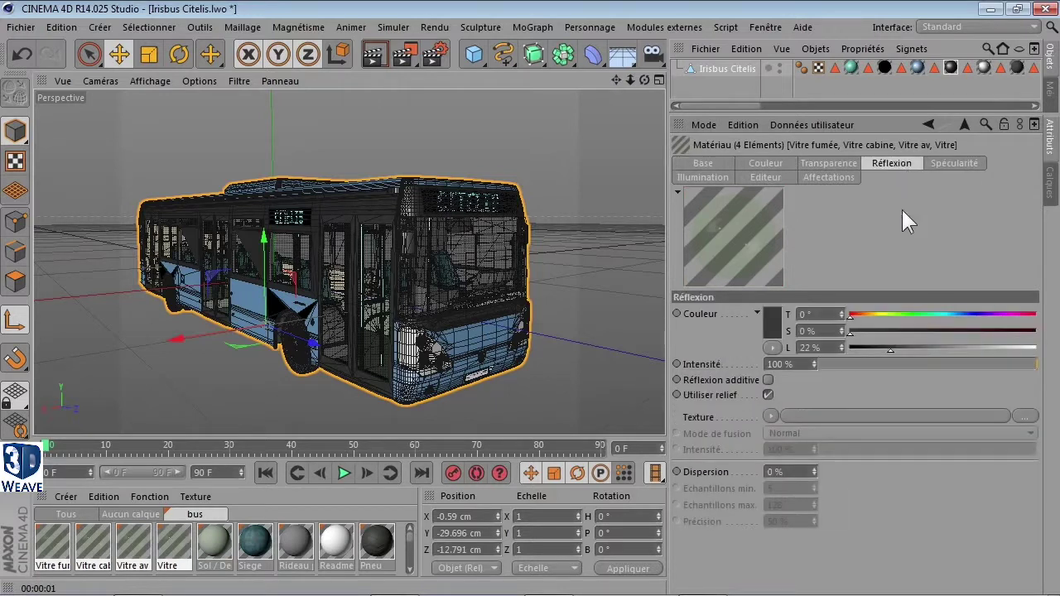
pyautogui.moveTo(894, 348); pyautogui.dragTo(1028, 352)
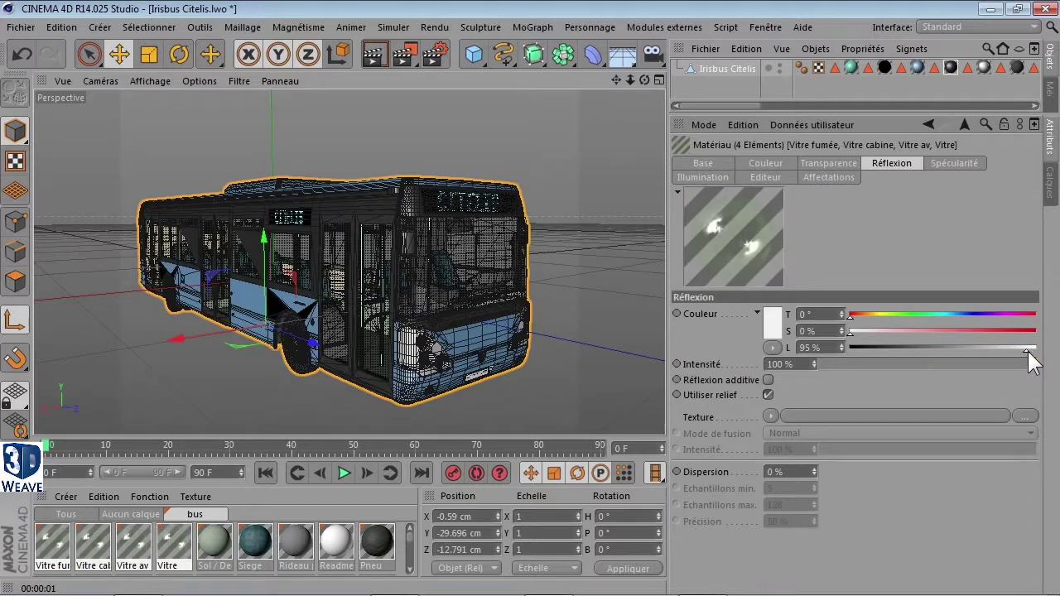
pyautogui.click(374, 55)
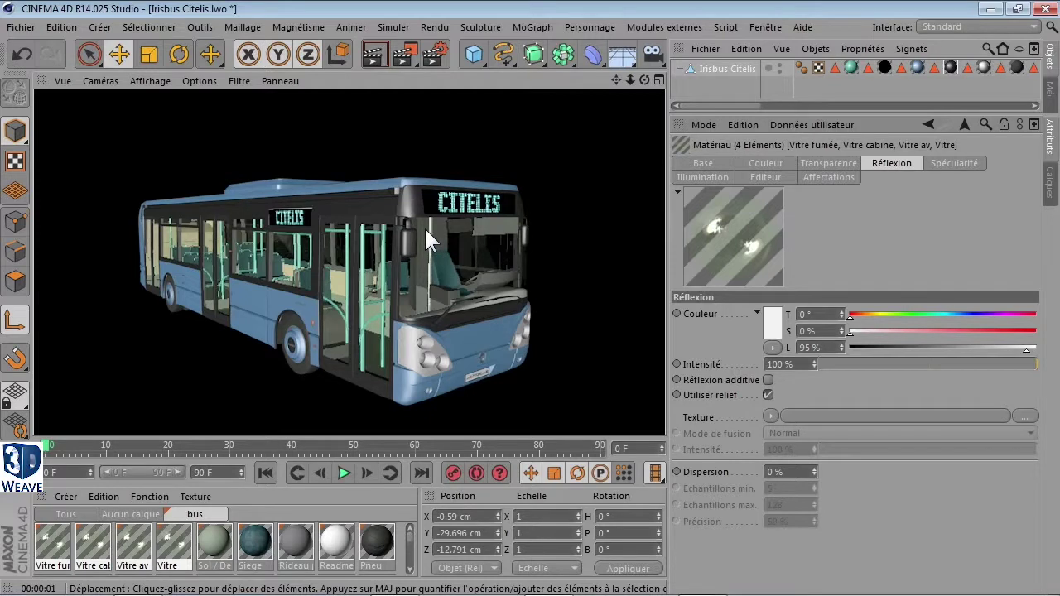
# Open the Pneu material for editing, switch its colour to hue, saturation and lightness values and darken it to 10 % lightness
pyautogui.doubleClick(372, 544)
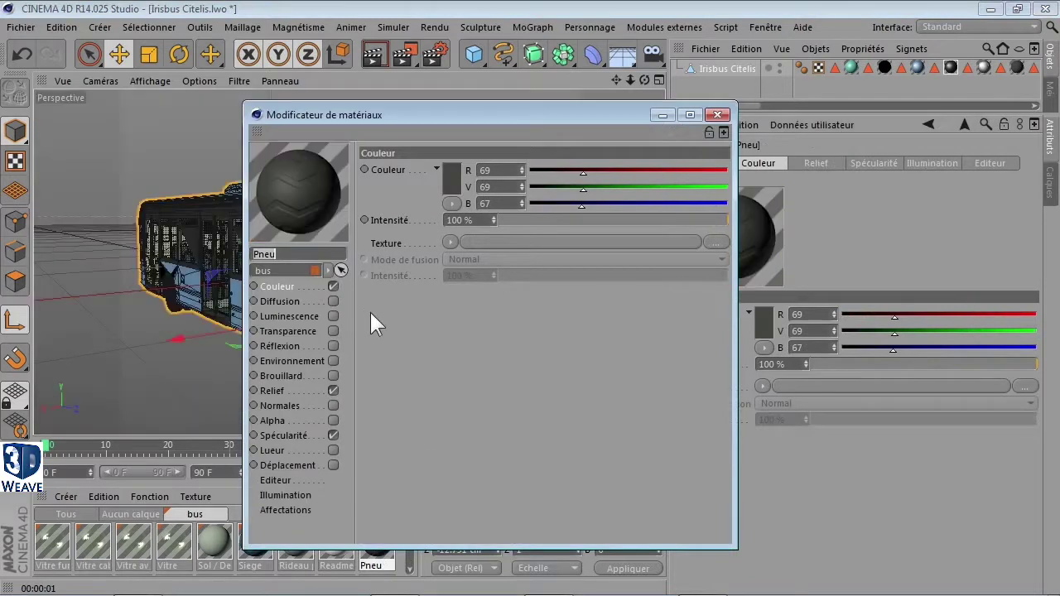
pyautogui.moveTo(332, 120); pyautogui.dragTo(643, 153)
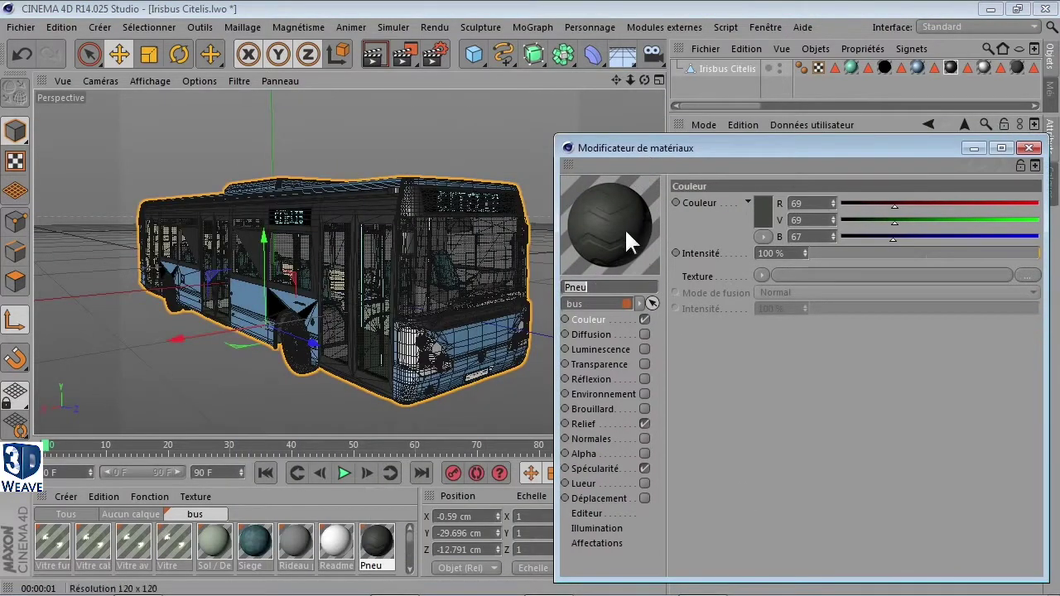
pyautogui.click(612, 317)
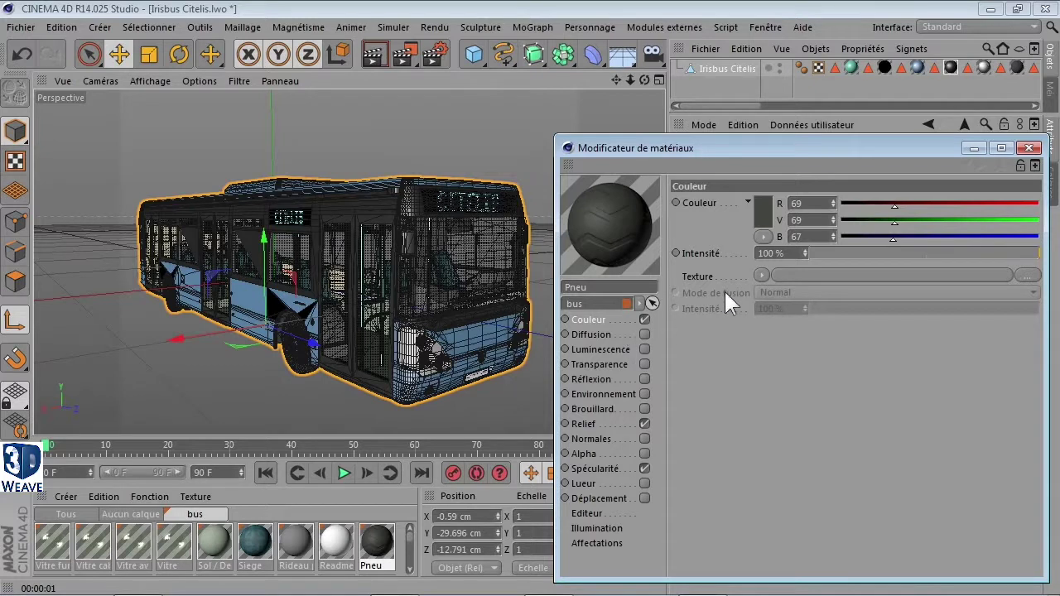
pyautogui.click(768, 236)
pyautogui.click(781, 269)
pyautogui.click(870, 238)
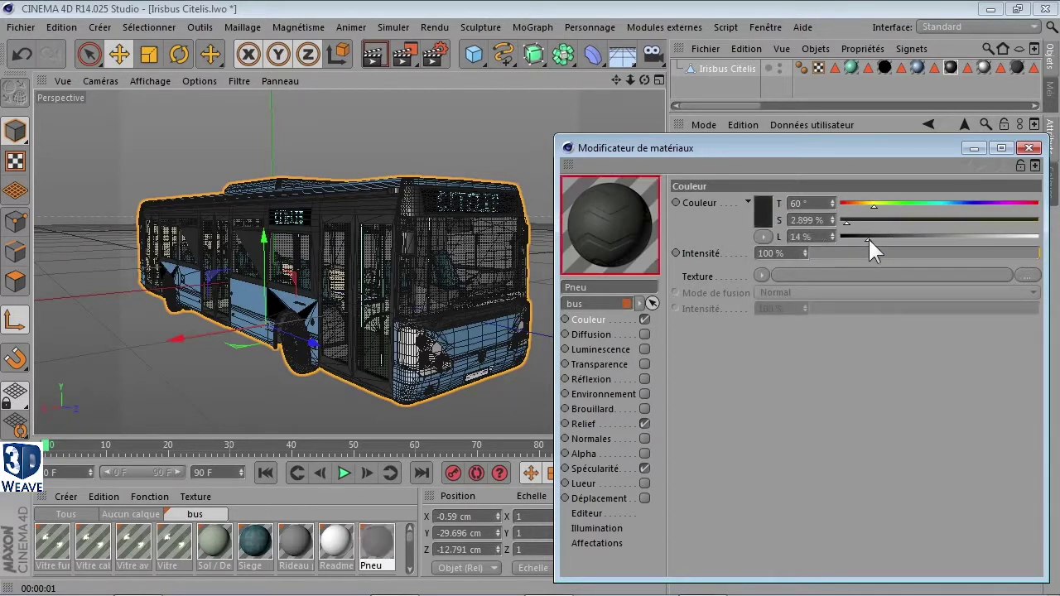
pyautogui.moveTo(868, 238); pyautogui.dragTo(860, 238)
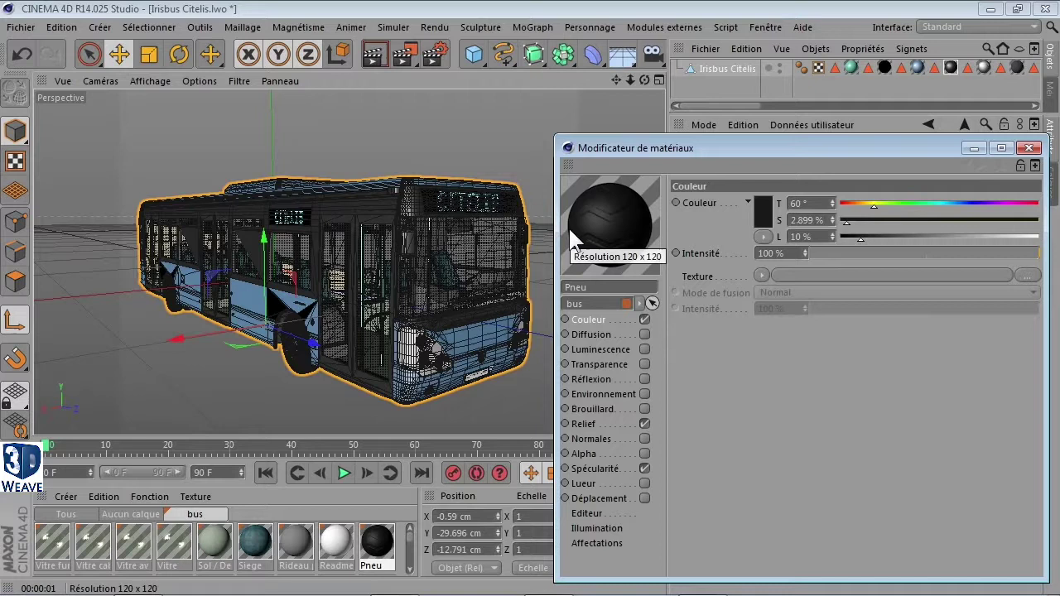
# Set the sampling of the Pneu material's pneu.jpg relief texture to SAT
pyautogui.click(604, 423)
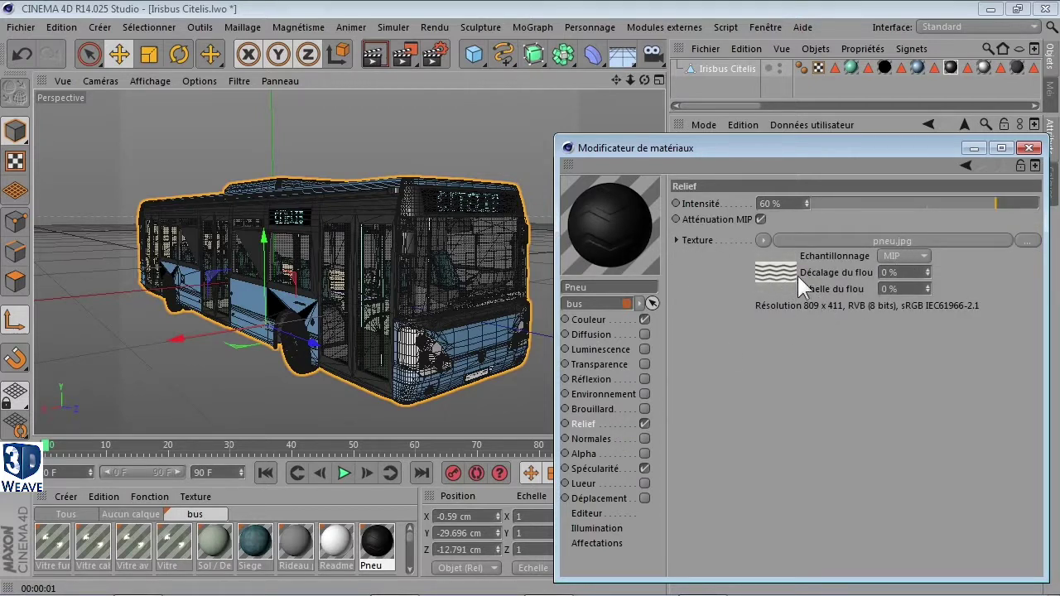
pyautogui.click(899, 256)
pyautogui.click(900, 385)
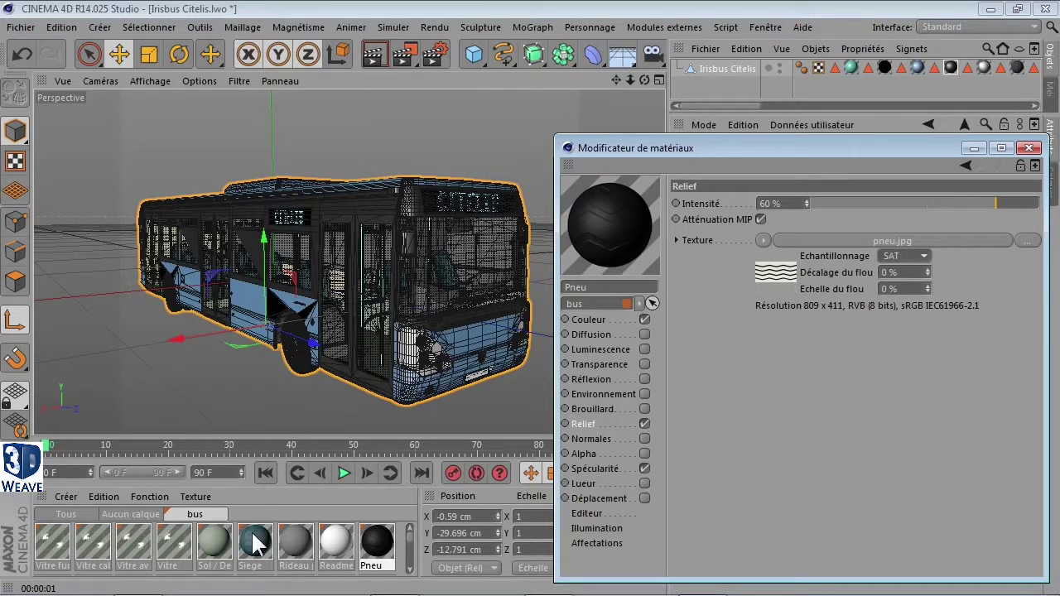
# Set the sampling of the Plaque material's imcitelis.jpg colour texture to SAT
pyautogui.click(411, 541)
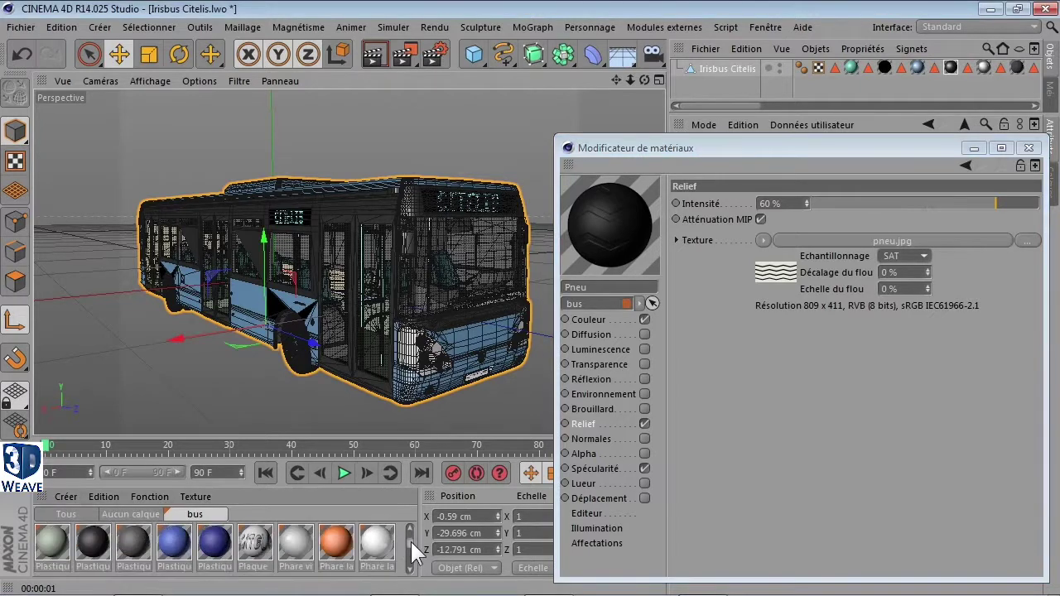
pyautogui.click(263, 547)
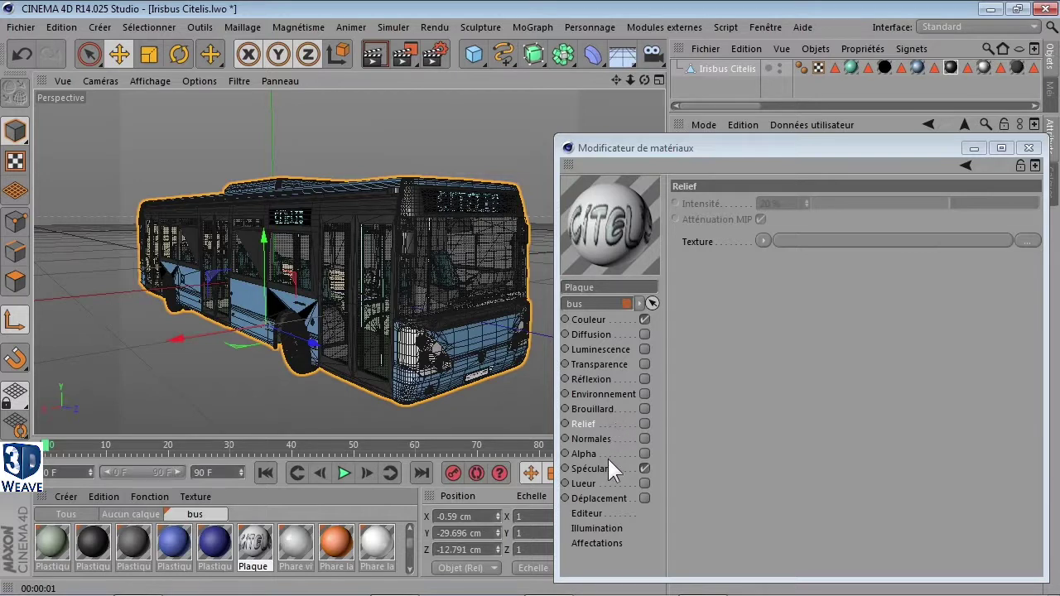
pyautogui.click(604, 322)
pyautogui.click(902, 291)
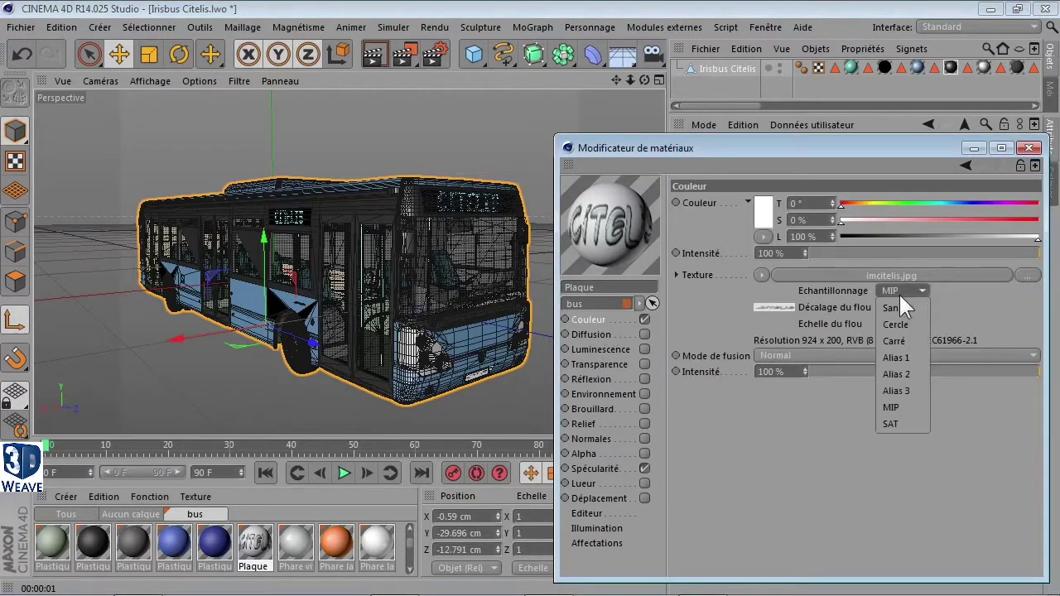
pyautogui.click(900, 424)
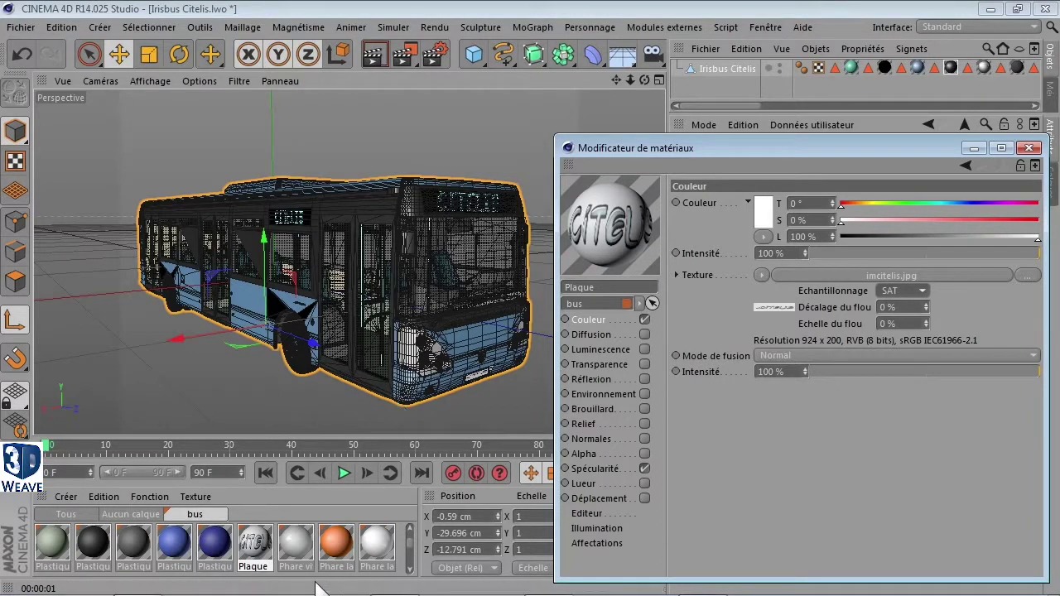
# Render the view and show the Girouette Citelis material's preview on a plane (Plan)
pyautogui.scroll(-2, 406, 542)
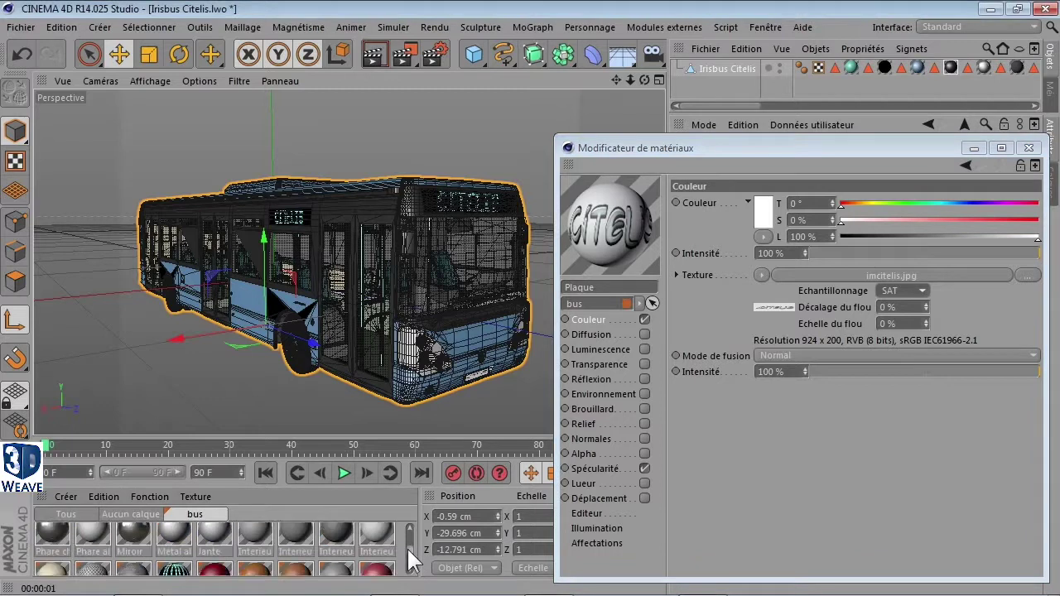
pyautogui.click(374, 49)
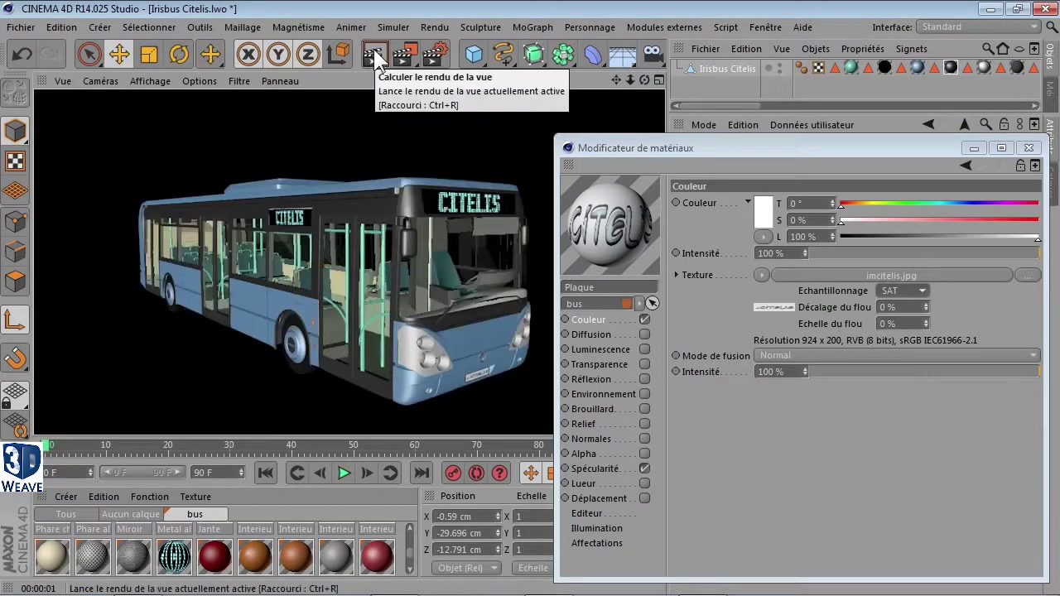
pyautogui.click(174, 560)
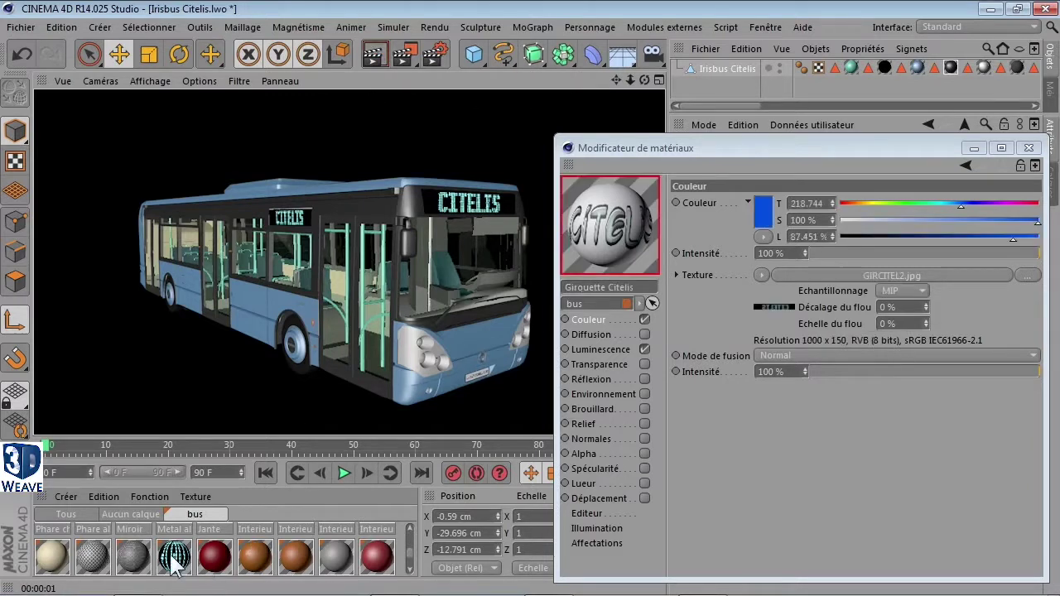
pyautogui.click(621, 349)
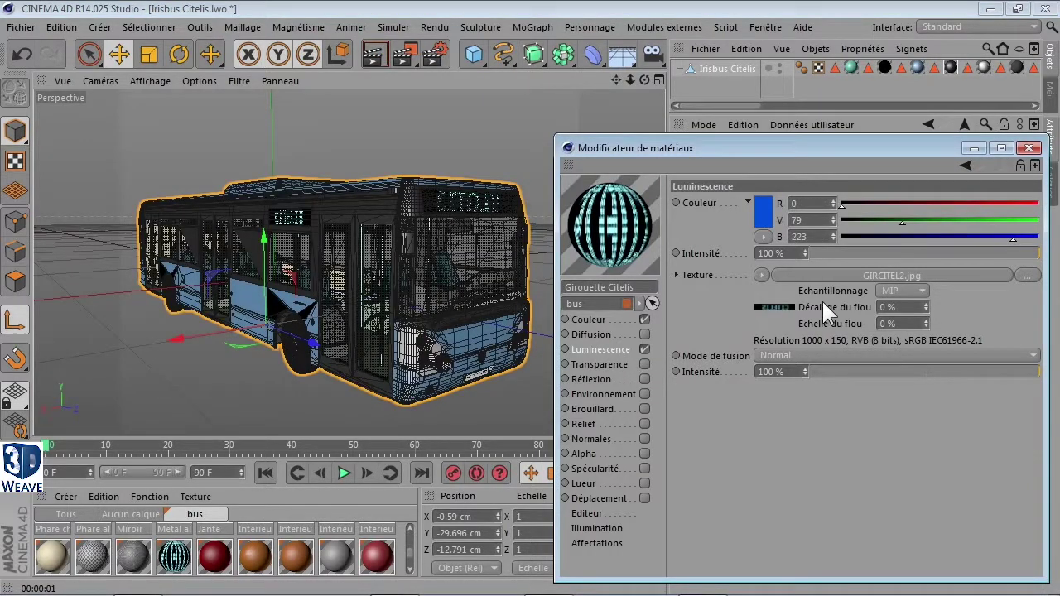
pyautogui.rightClick(616, 220)
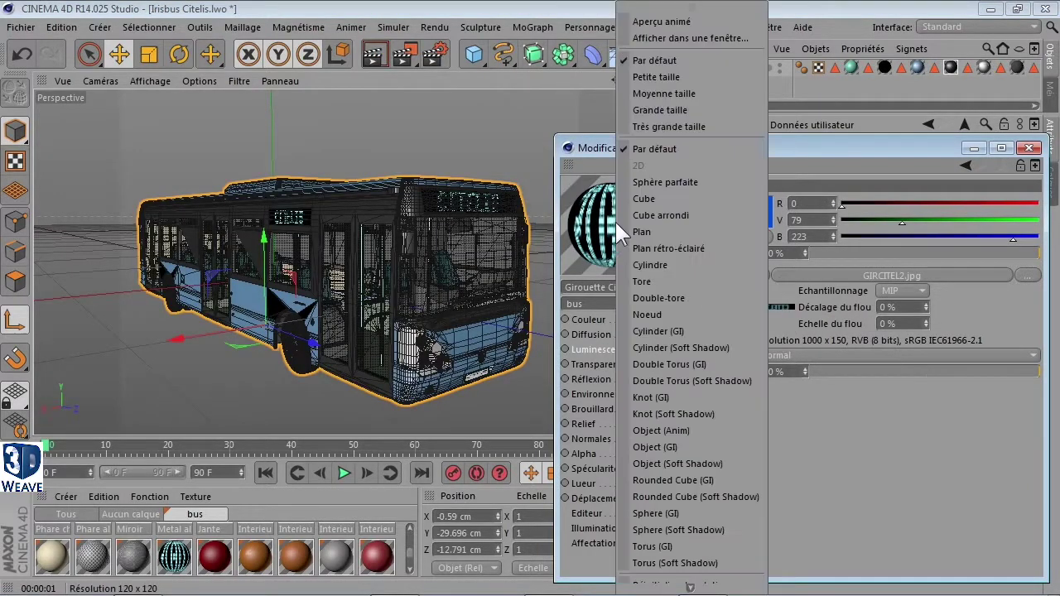
pyautogui.click(666, 233)
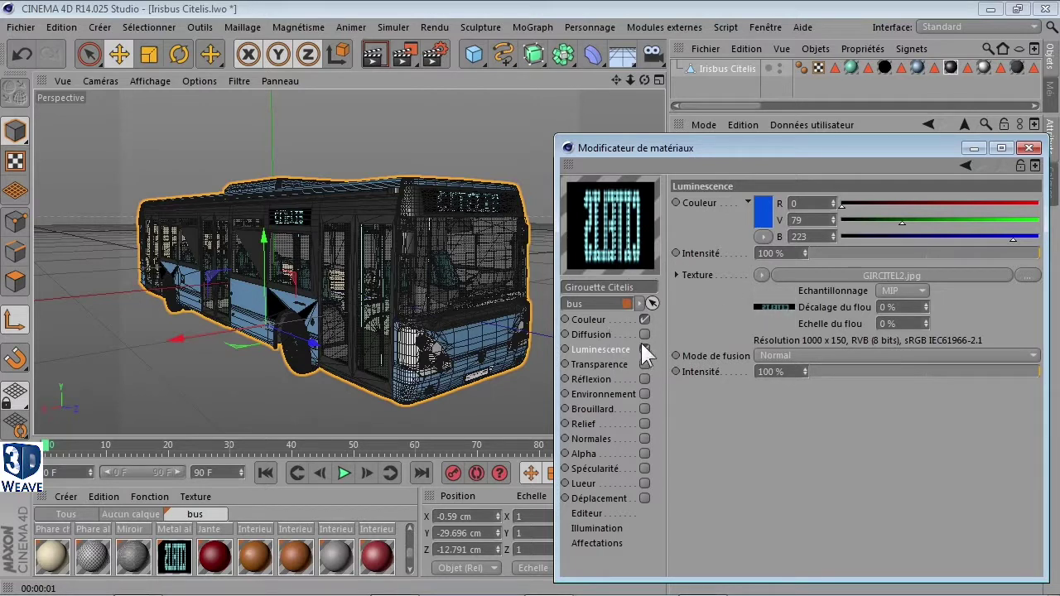
# Set the sampling of the Girouette Citelis material's GIRCITEL2.jpg luminescence texture to SAT
pyautogui.click(620, 319)
pyautogui.click(619, 351)
pyautogui.click(897, 289)
pyautogui.click(896, 427)
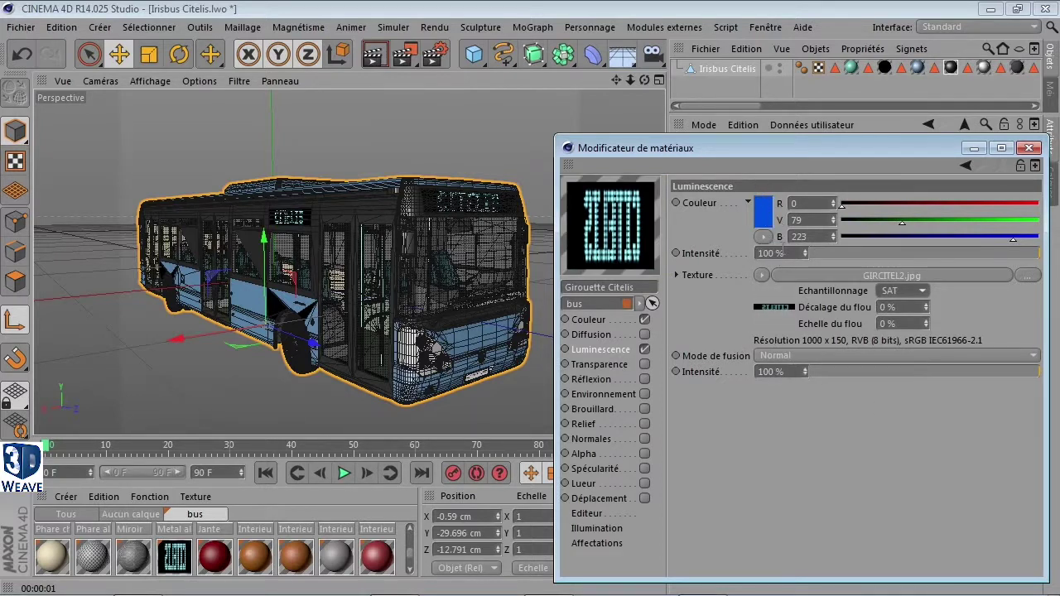
# Set the luminescence colour intensity of the Girouette Citelis material to 0 %
pyautogui.click(783, 251)
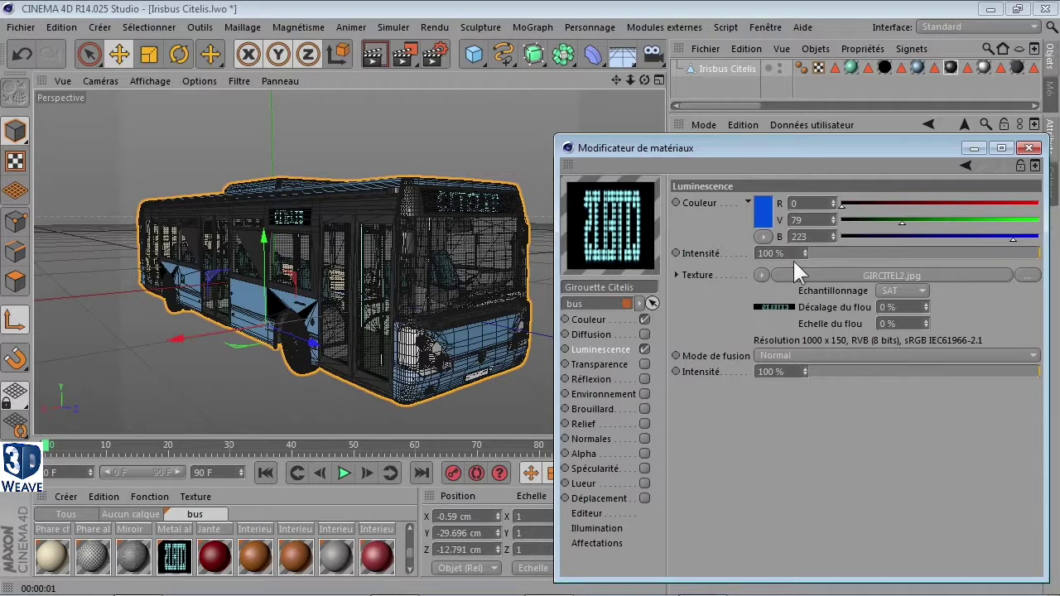
pyautogui.write('0')
pyautogui.press('Return')
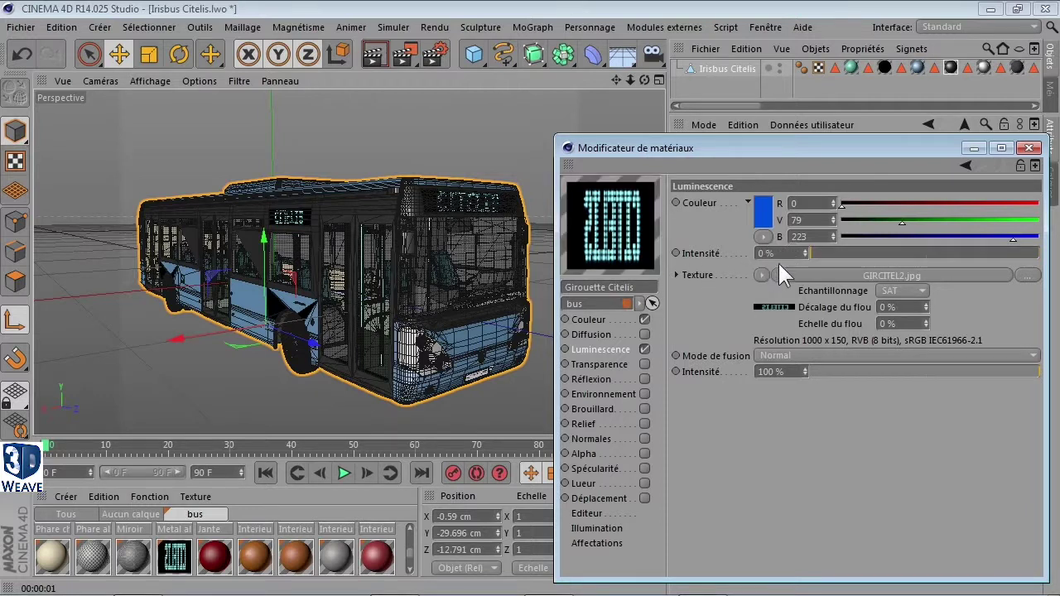
pyautogui.click(775, 371)
# Set the sampling of the Girouette Citelis material's GIRCITEL2.jpg colour texture to SAT
pyautogui.click(584, 322)
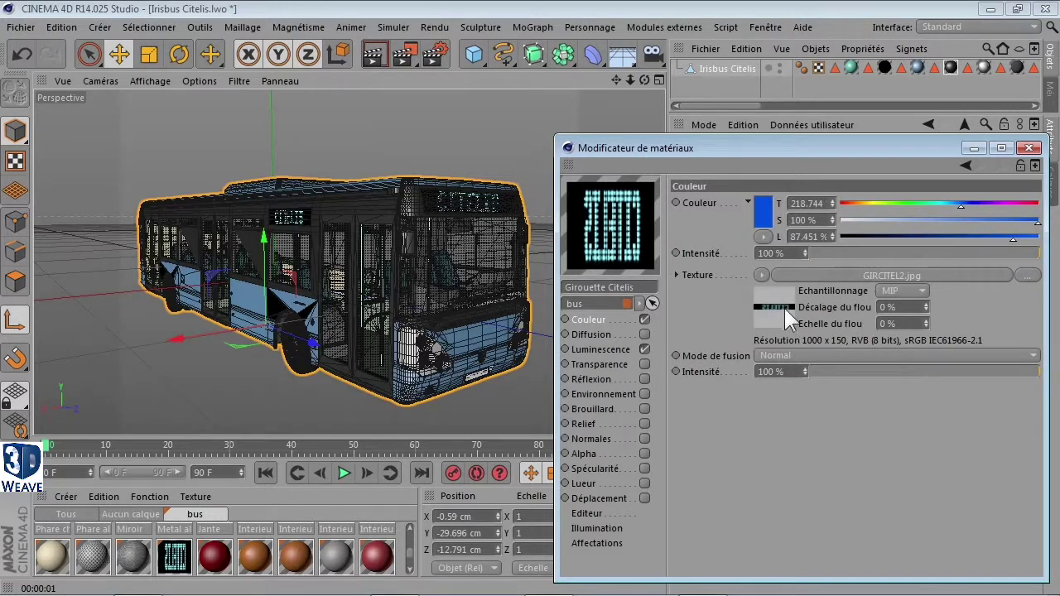
pyautogui.click(900, 290)
pyautogui.click(910, 420)
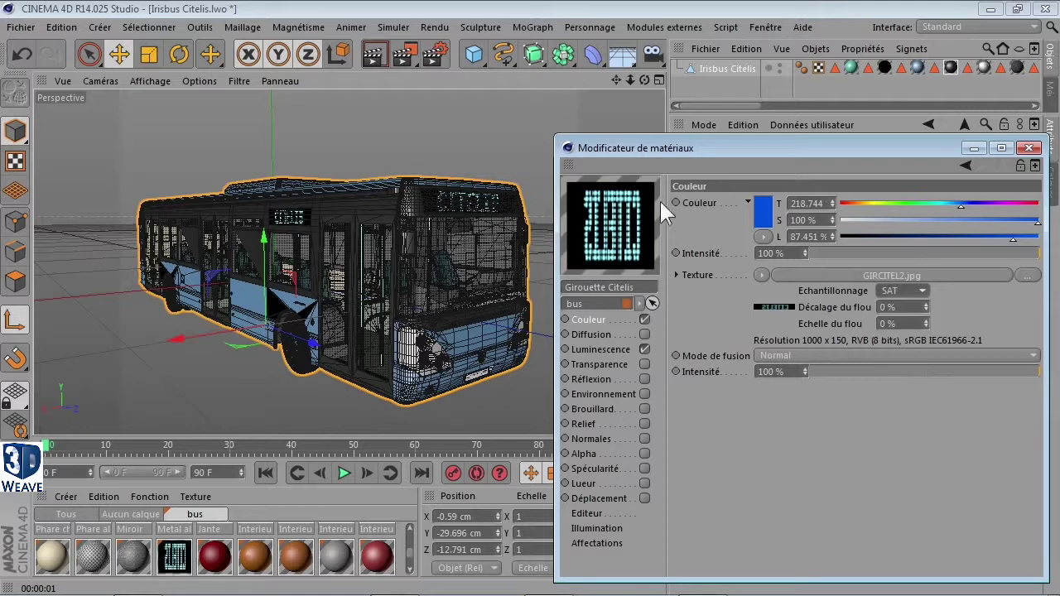
# Adjust the render settings, then render the view again and close the material editor
pyautogui.click(433, 50)
pyautogui.click(74, 113)
pyautogui.click(411, 73)
pyautogui.click(402, 116)
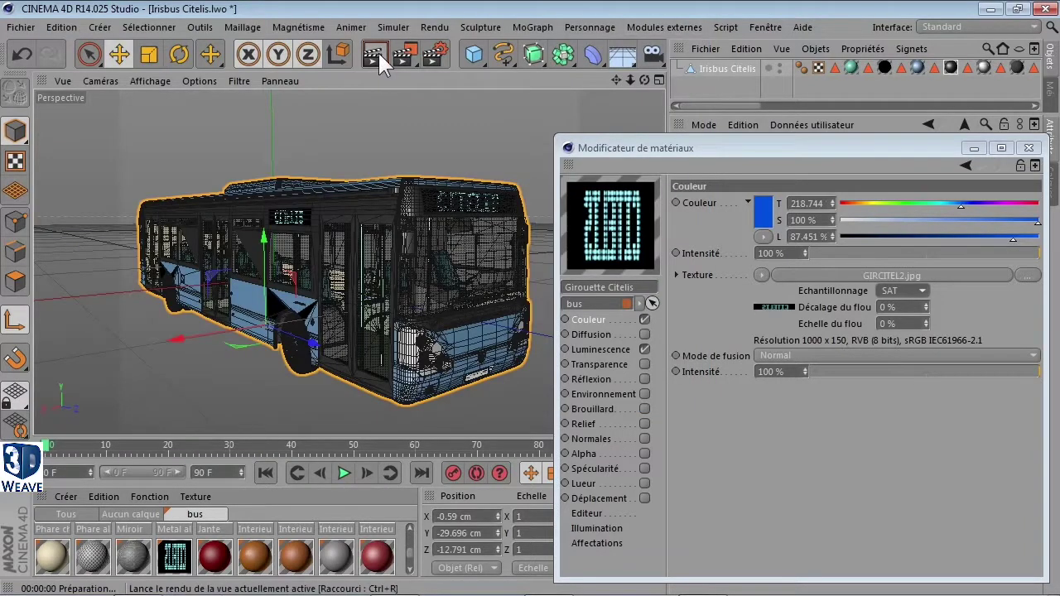
pyautogui.click(378, 51)
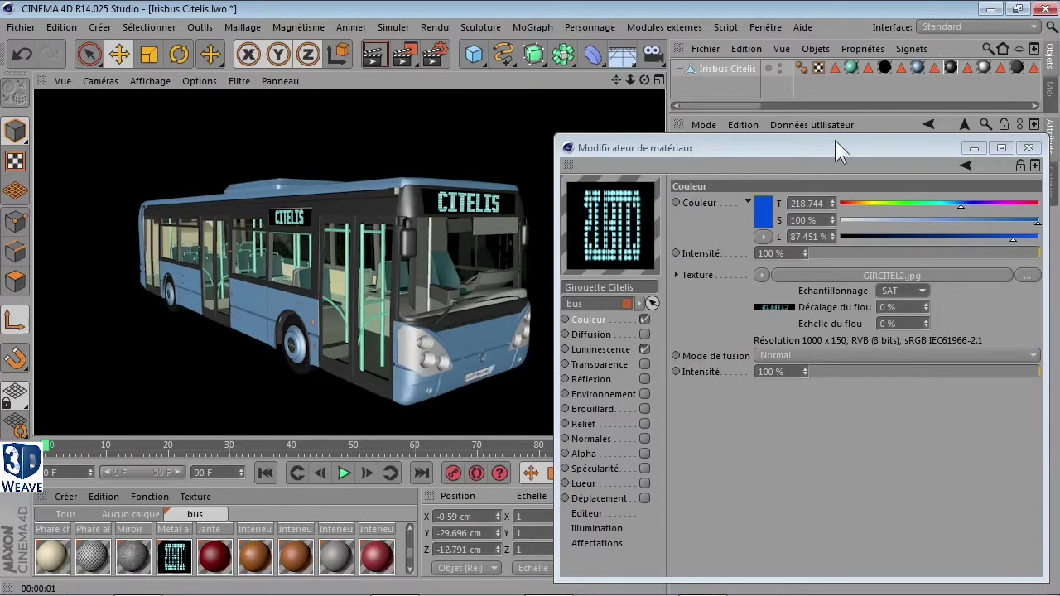
pyautogui.click(1027, 149)
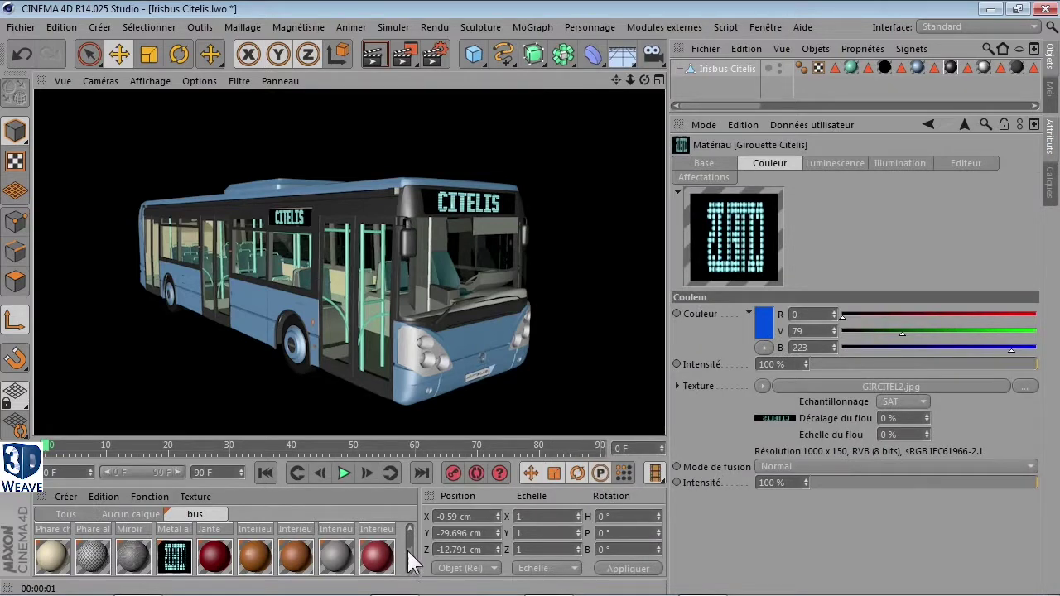
pyautogui.scroll(-1, 410, 557)
pyautogui.scroll(-4, 414, 559)
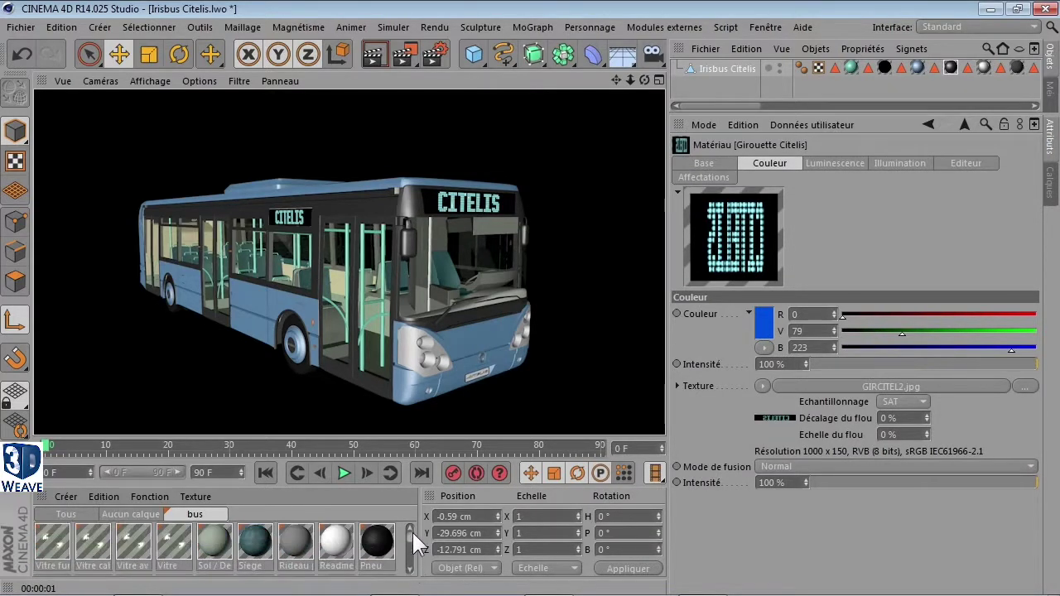
# Open the Body bleu material and store its light-blue colour in a free storage swatch of the Colour channel
pyautogui.scroll(-3, 413, 544)
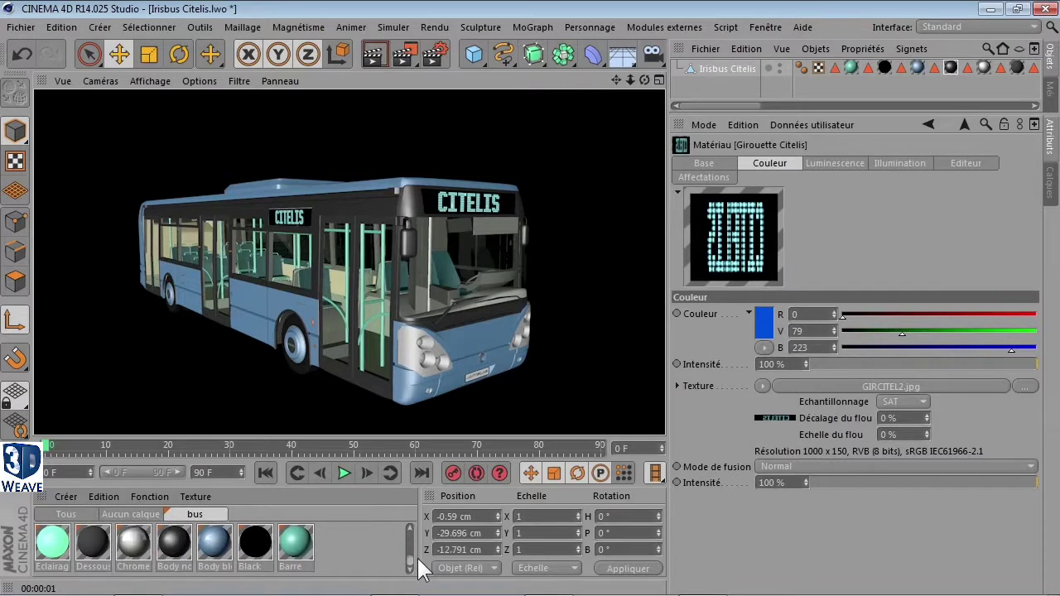
pyautogui.doubleClick(214, 543)
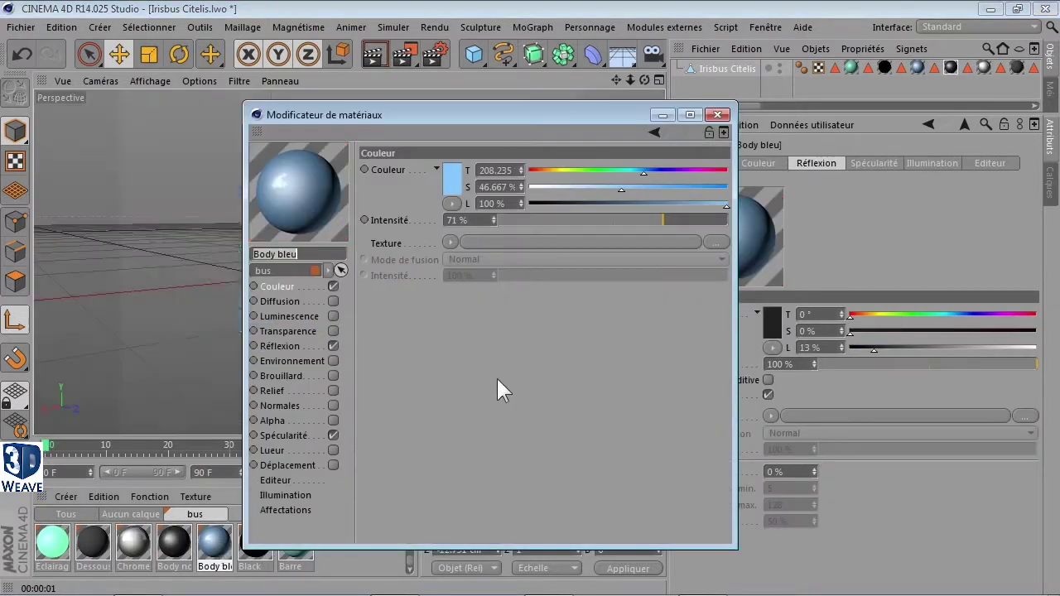
pyautogui.moveTo(374, 132); pyautogui.dragTo(622, 128)
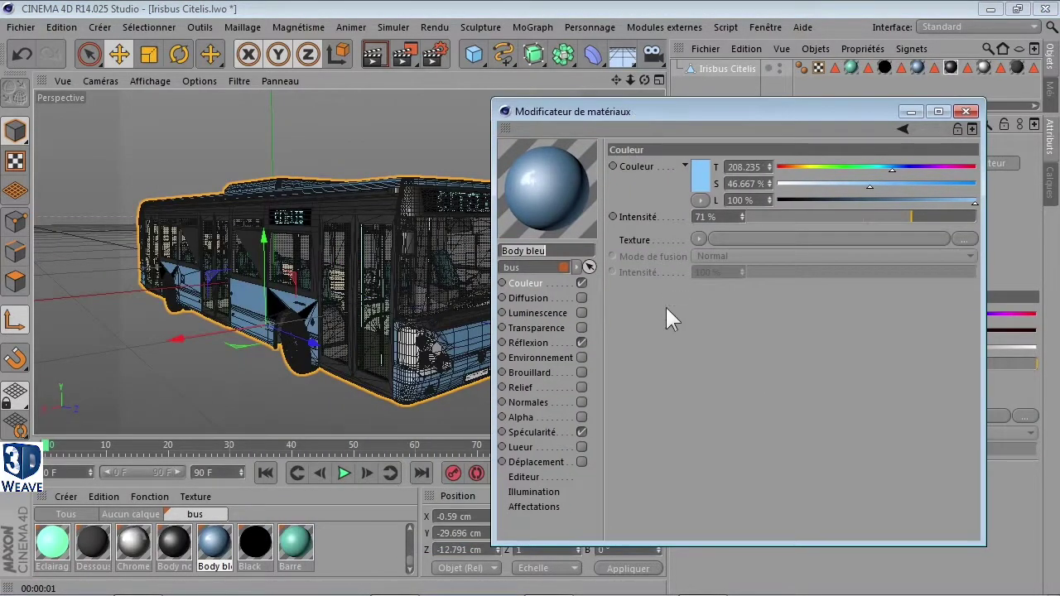
pyautogui.click(538, 344)
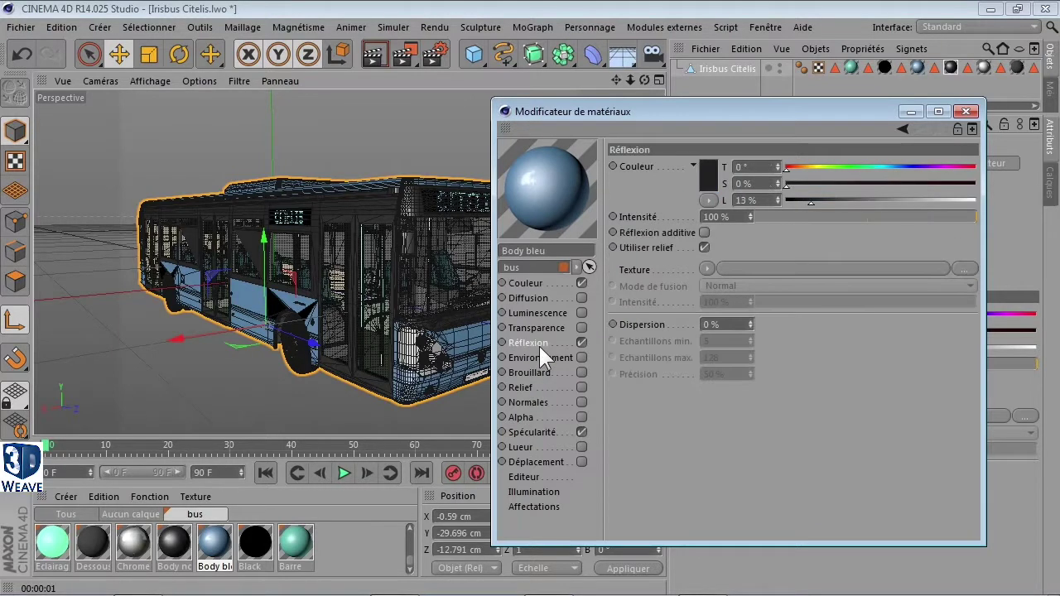
pyautogui.click(525, 283)
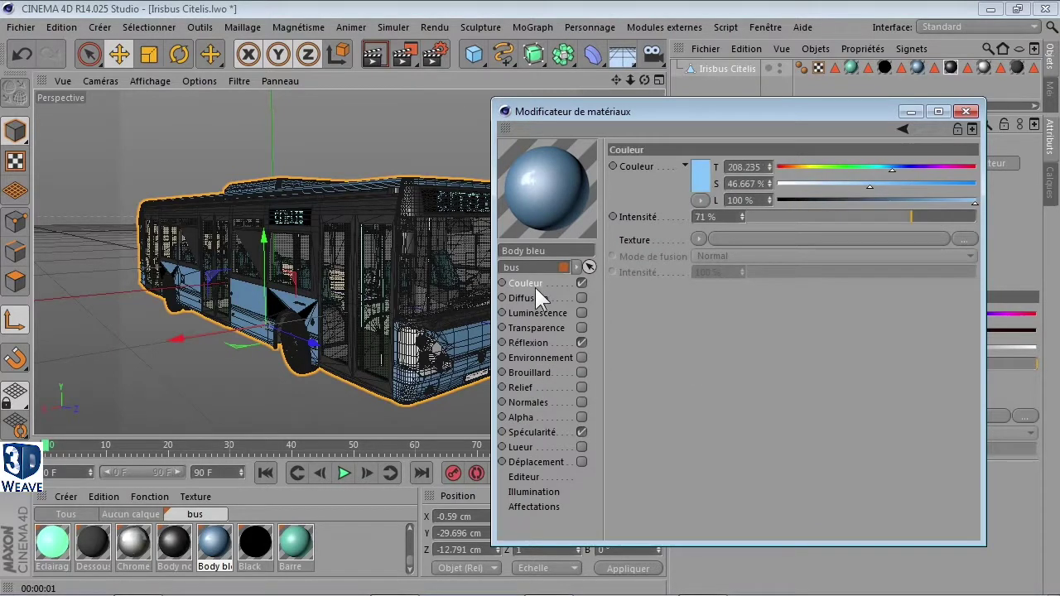
pyautogui.click(702, 199)
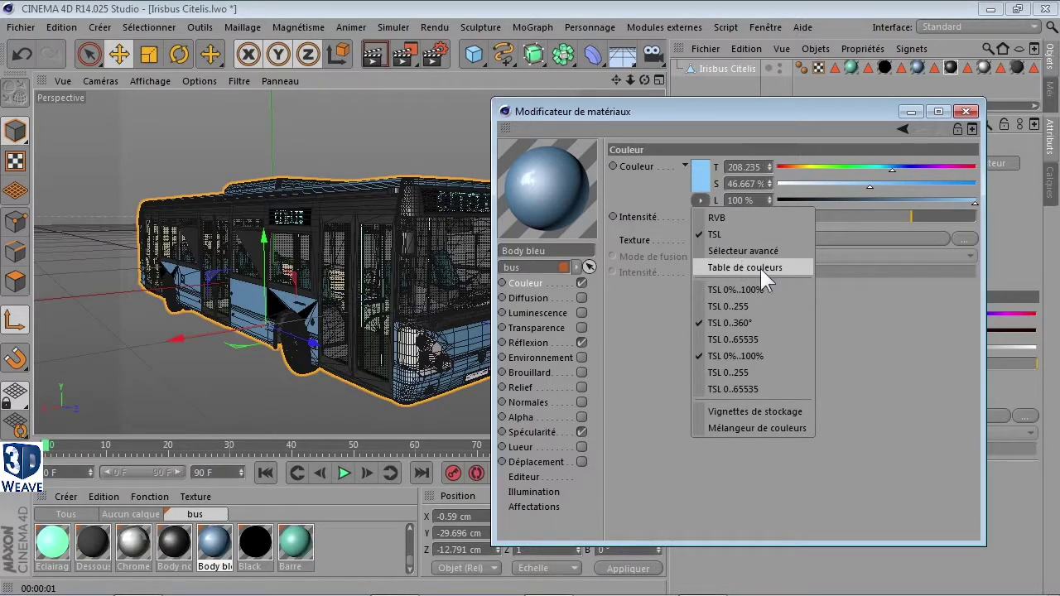
pyautogui.click(769, 409)
pyautogui.moveTo(703, 175); pyautogui.dragTo(791, 216)
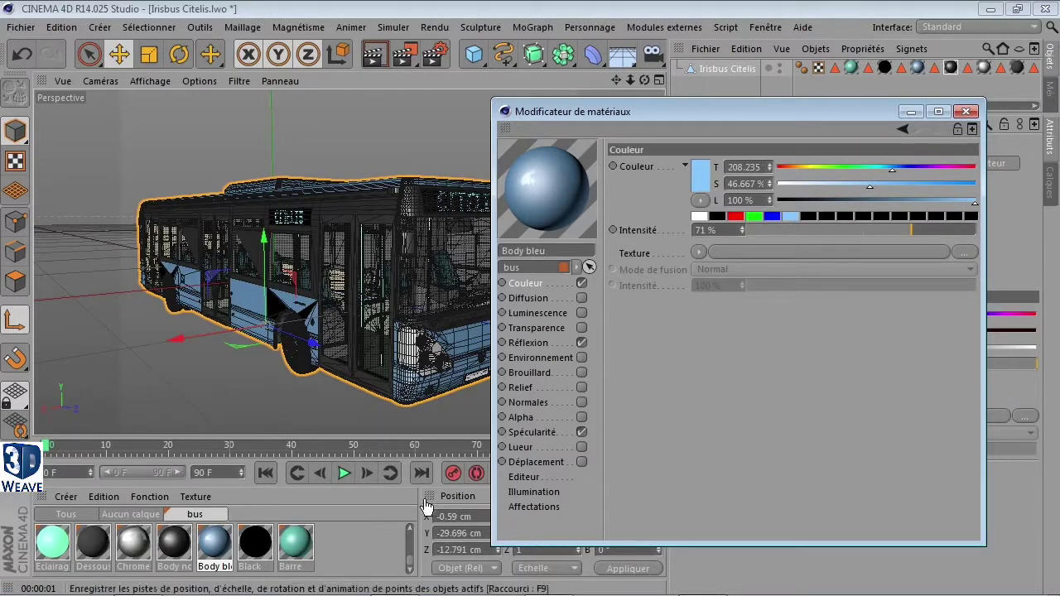
# Show the storage swatches in Body bleu's Reflection channel and apply the stored light blue as the reflection colour
pyautogui.click(534, 343)
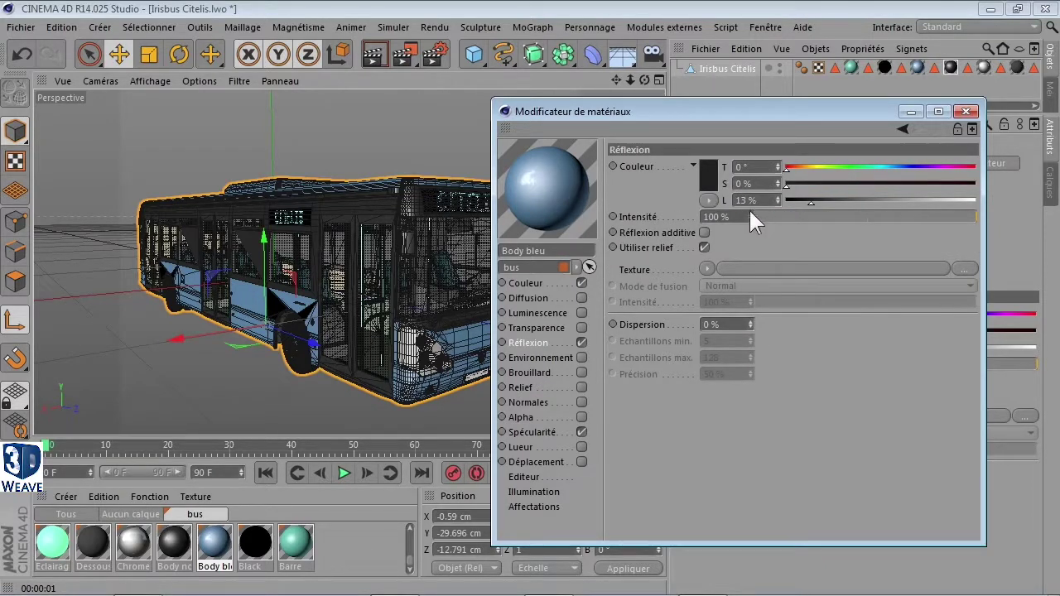
pyautogui.click(693, 165)
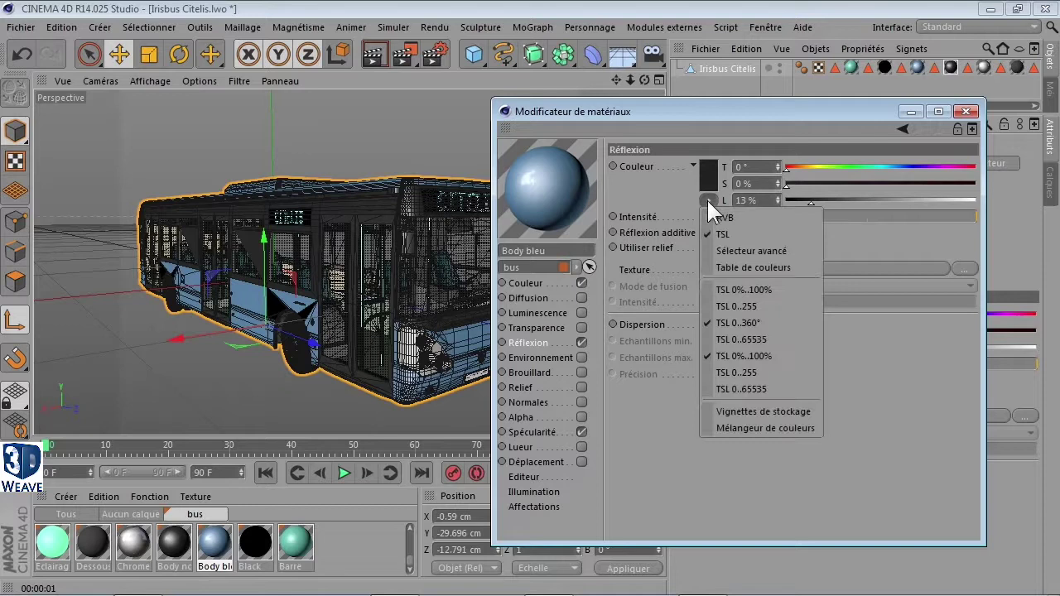
pyautogui.click(751, 426)
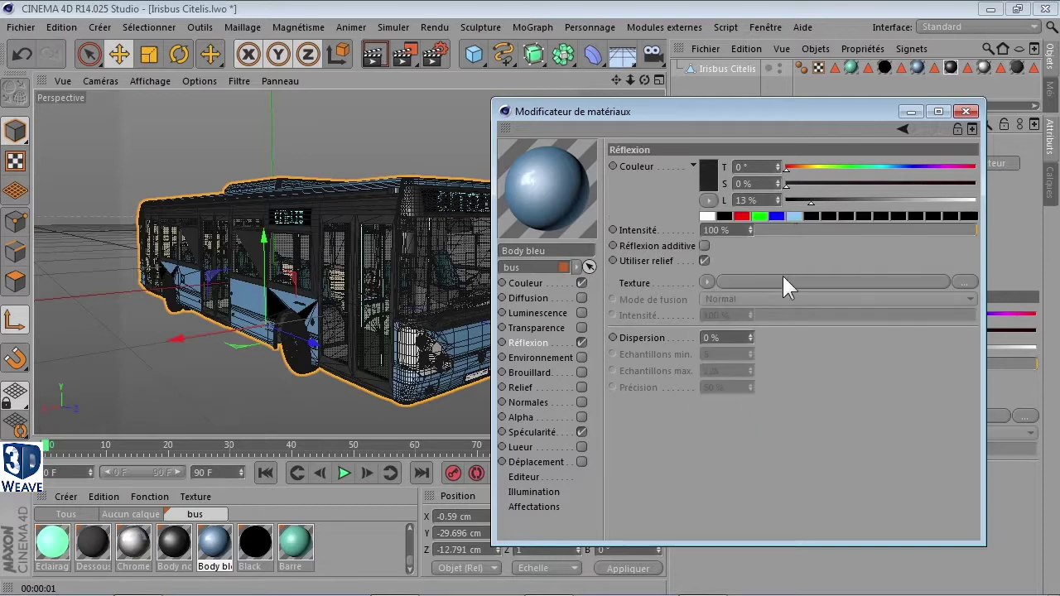
pyautogui.click(795, 216)
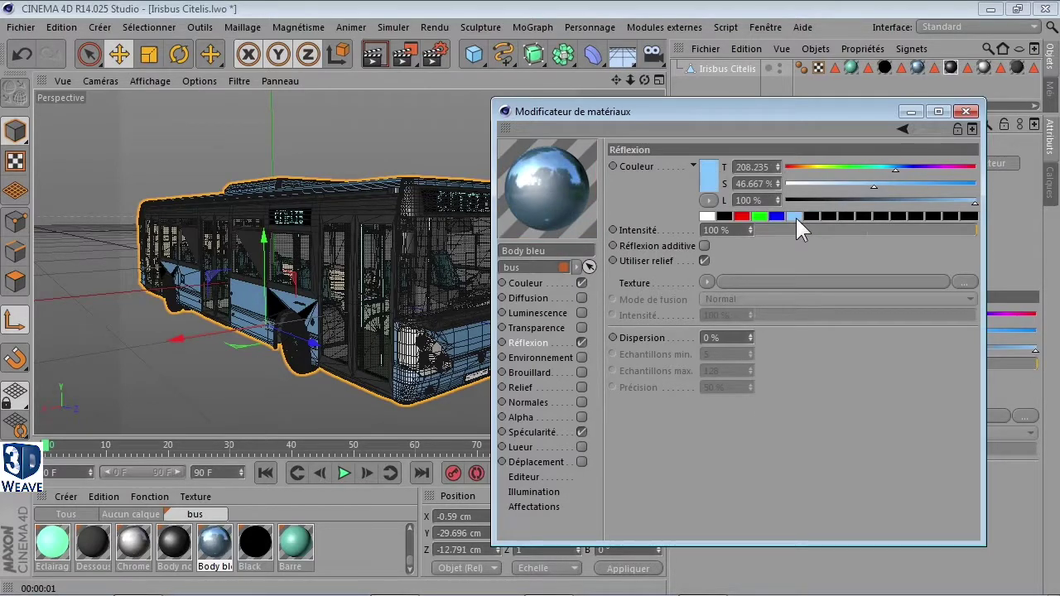
# Set the reflection intensity of the Body bleu material to 60 % and close the material editor
pyautogui.click(717, 231)
pyautogui.write('20')
pyautogui.press('Return')
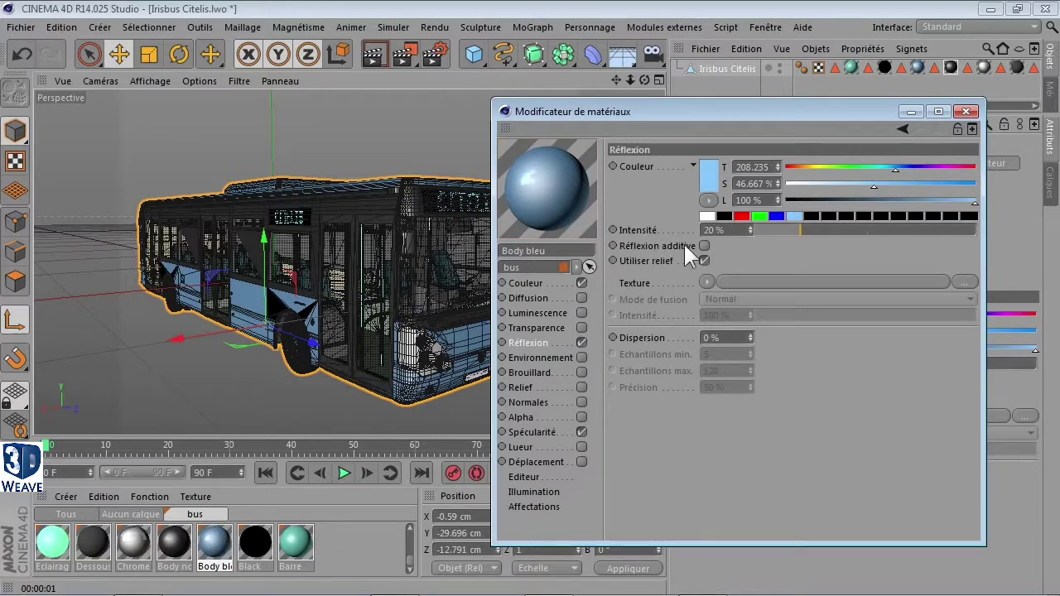
pyautogui.click(725, 231)
pyautogui.write('45')
pyautogui.press('Return')
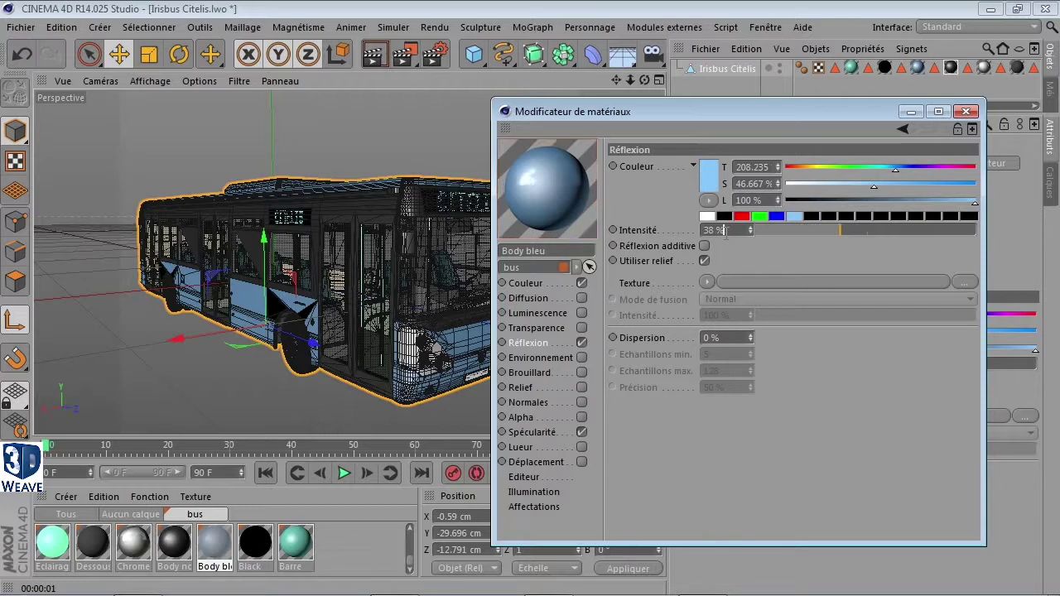
pyautogui.scroll(13, 725, 231)
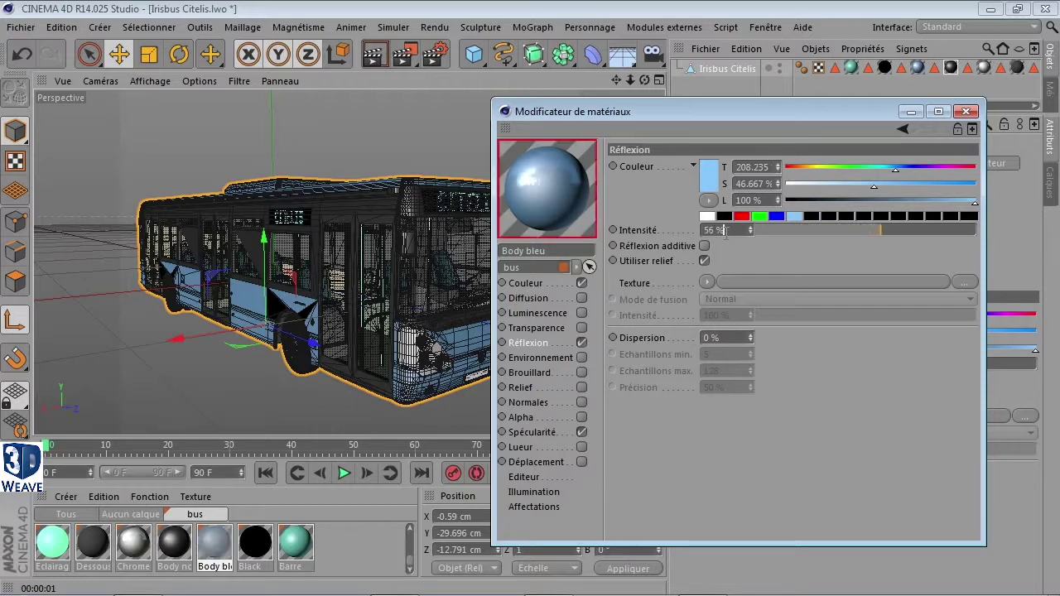
pyautogui.scroll(2, 725, 231)
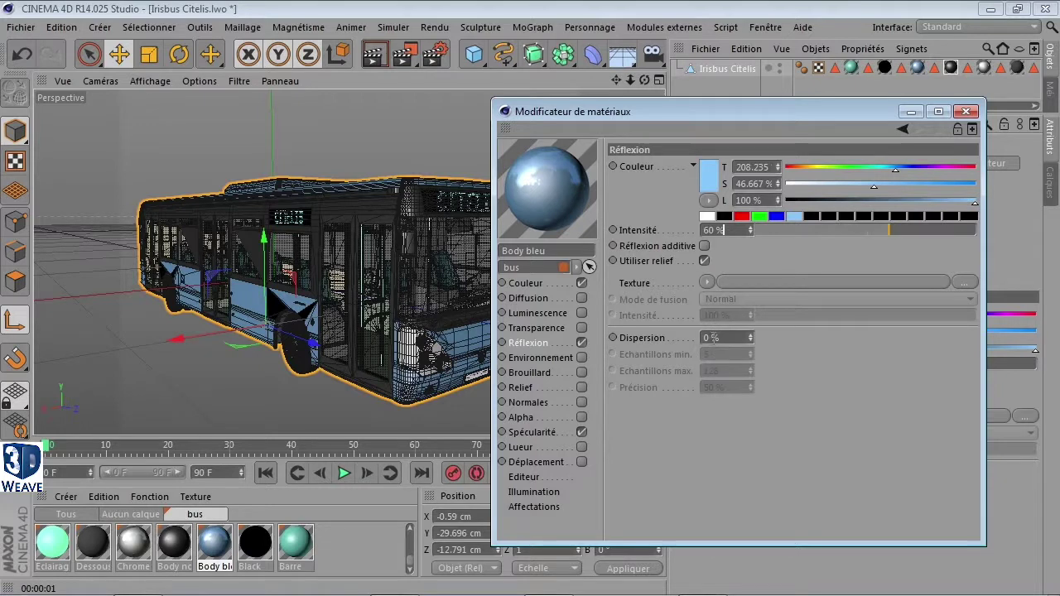
pyautogui.click(720, 338)
pyautogui.click(583, 356)
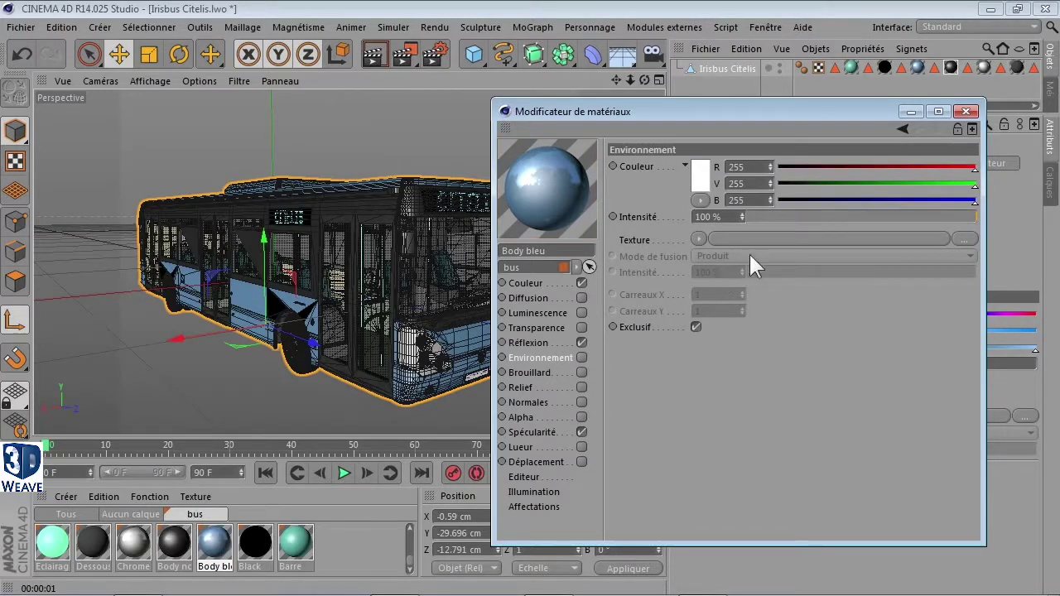
pyautogui.click(967, 111)
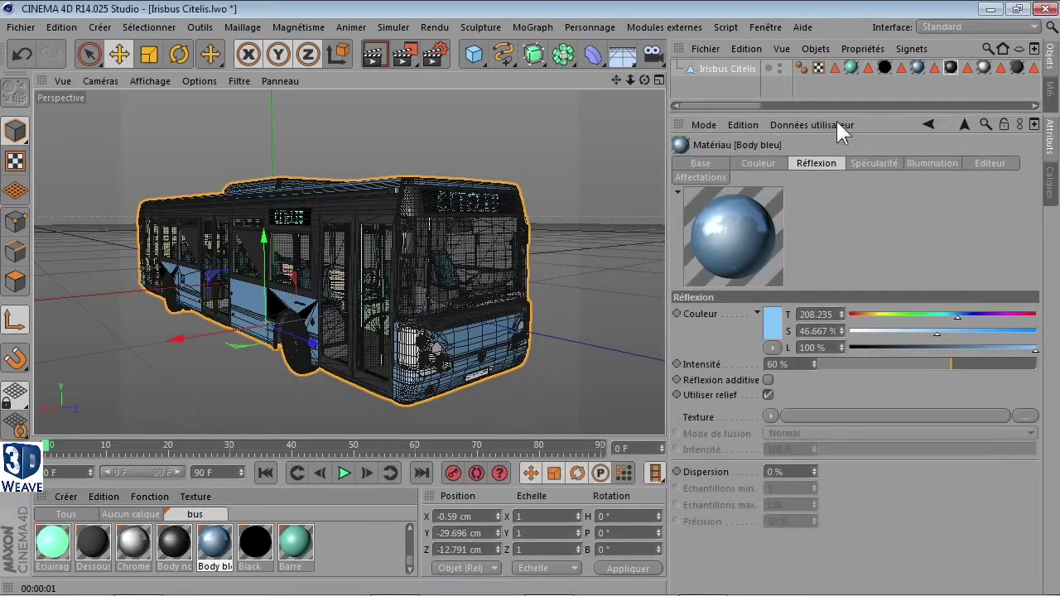
# Save the bus scene in the scene folder as Irisbus Citelis.c4d
pyautogui.click(21, 26)
pyautogui.moveTo(149, 26)
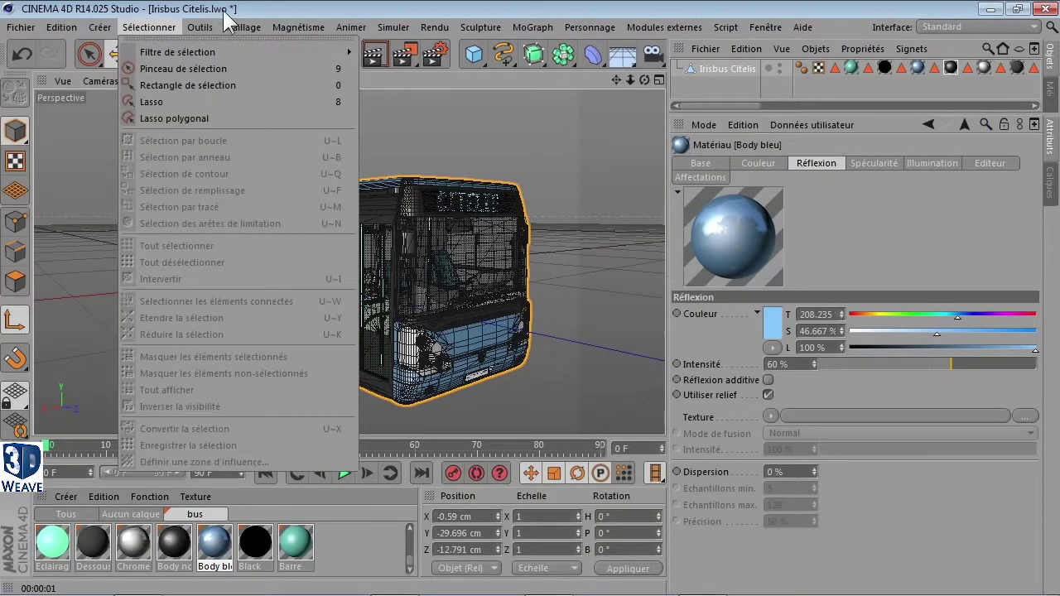
pyautogui.moveTo(208, 23)
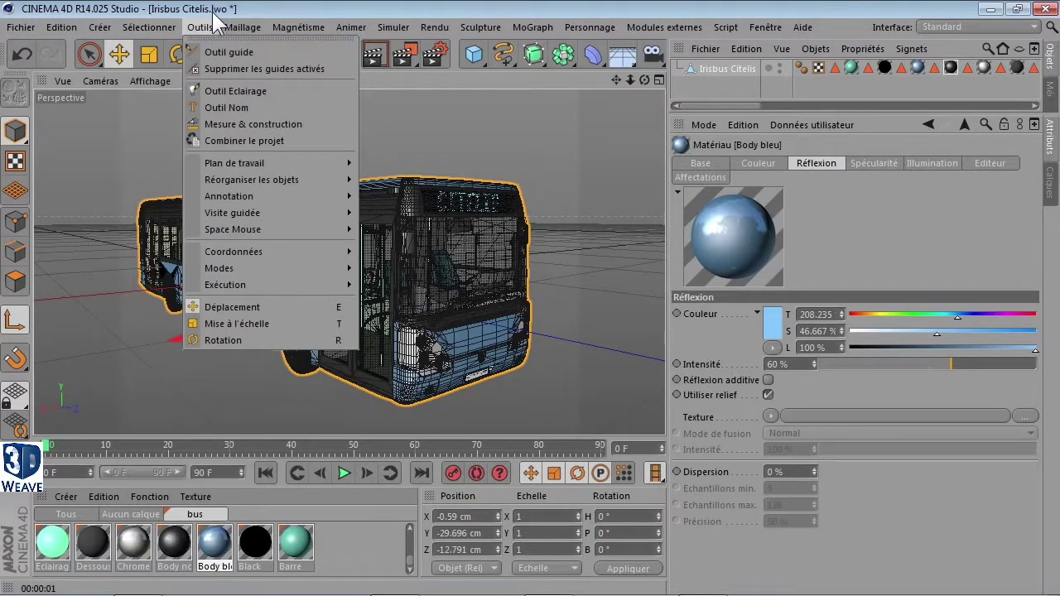
pyautogui.click(21, 27)
pyautogui.click(20, 27)
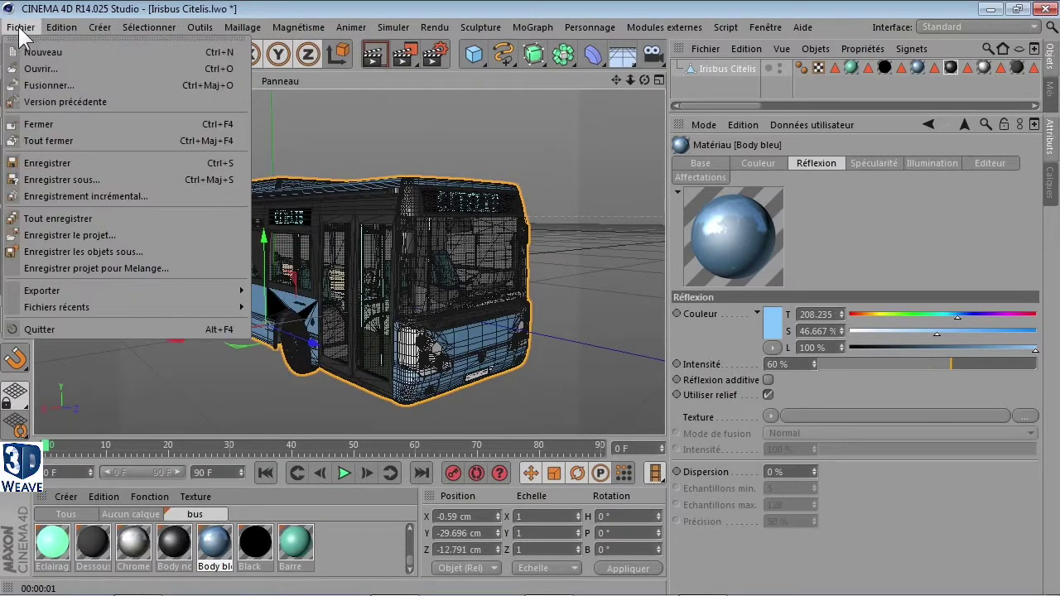
pyautogui.click(73, 165)
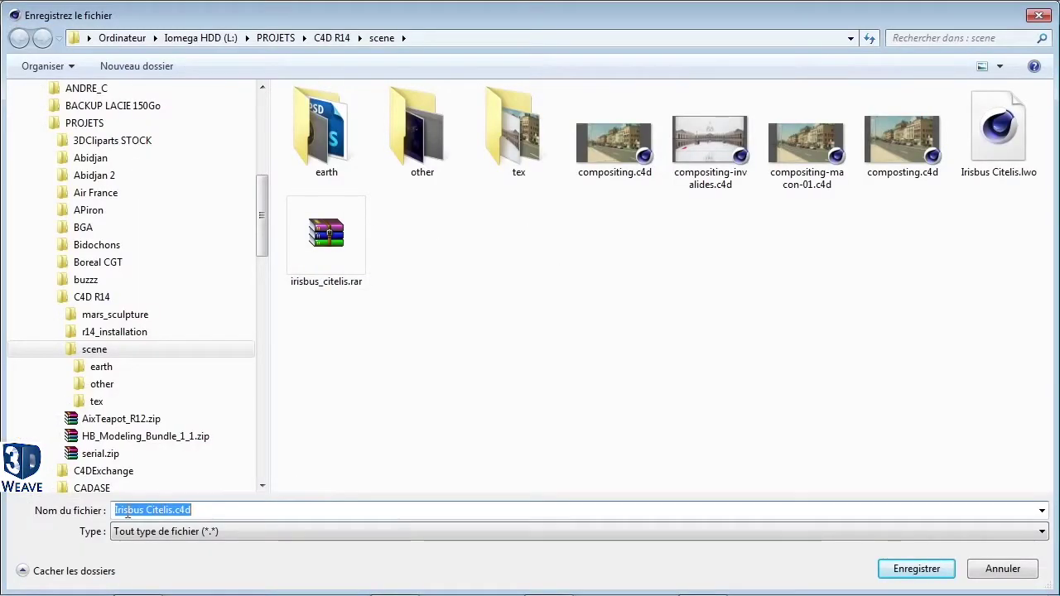
pyautogui.click(917, 569)
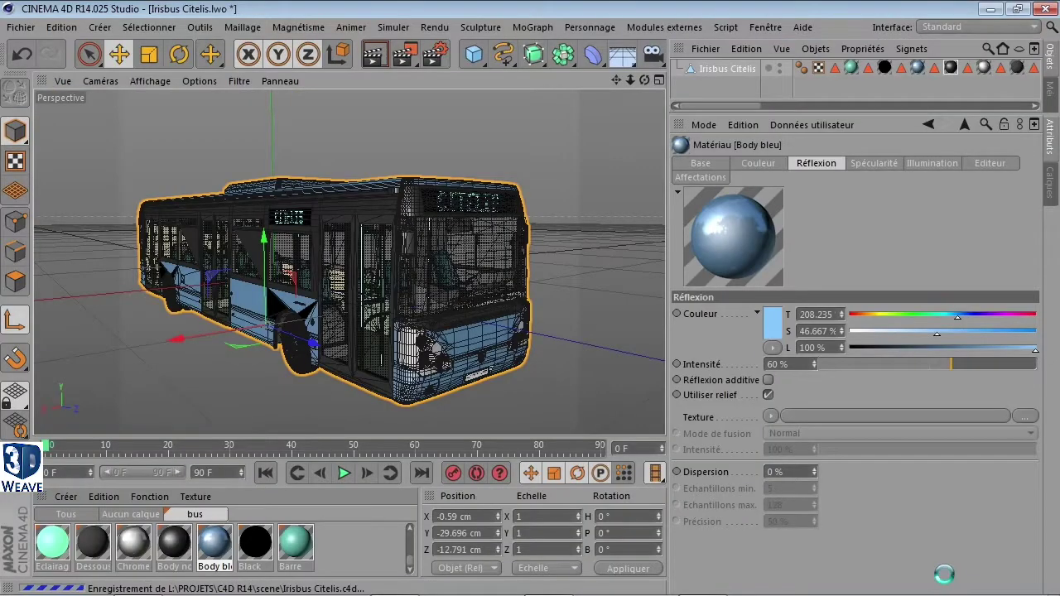
# Show all four views and set the Y position of the Irisbus Citelis object to 0 cm
pyautogui.keyDown('alt'); pyautogui.moveTo(594, 277); pyautogui.dragTo(603, 230); pyautogui.keyUp('alt')
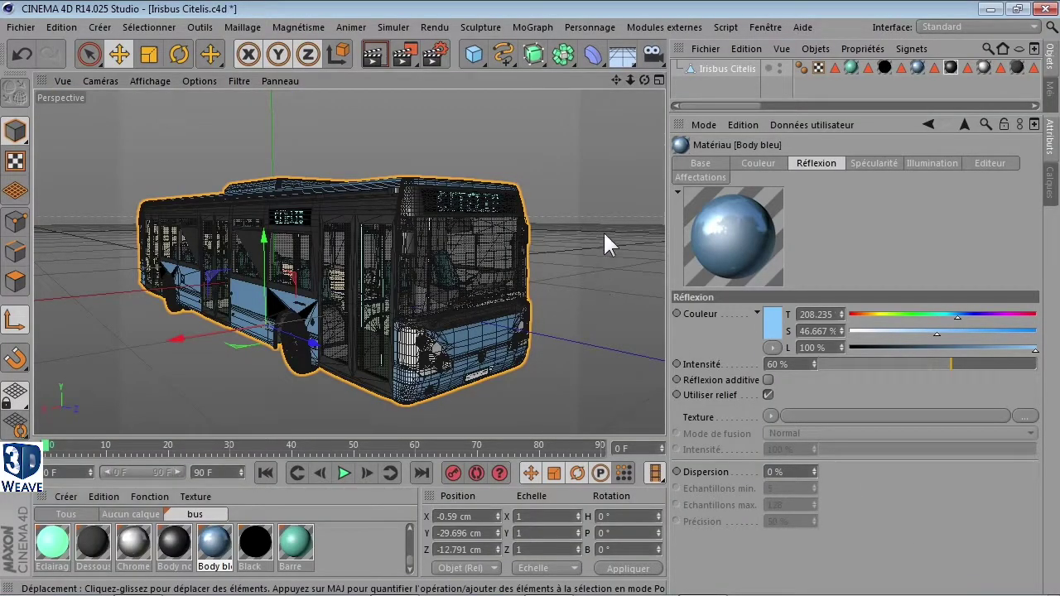
pyautogui.click(657, 80)
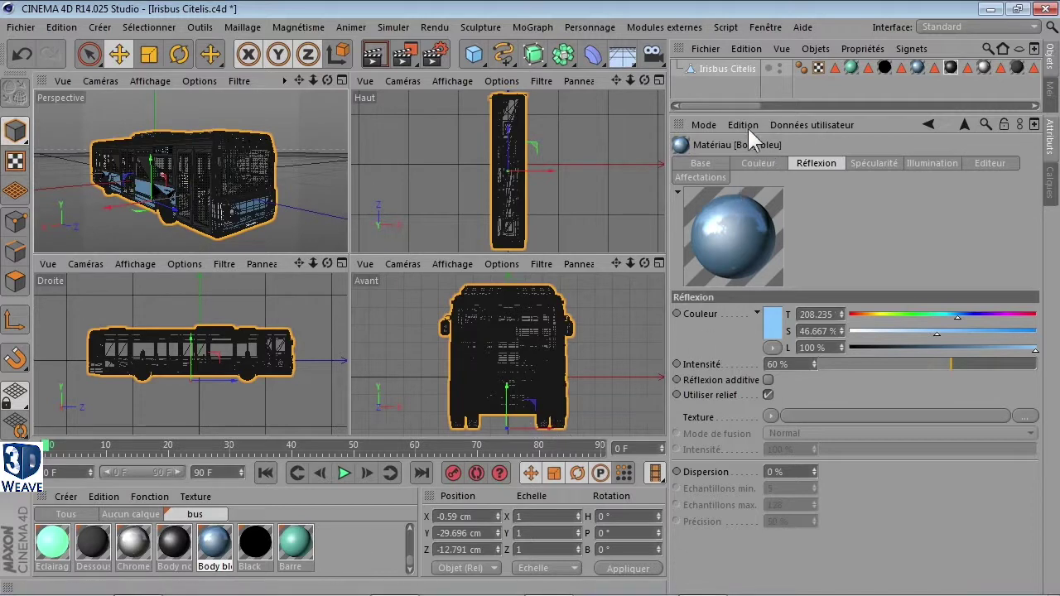
pyautogui.click(740, 69)
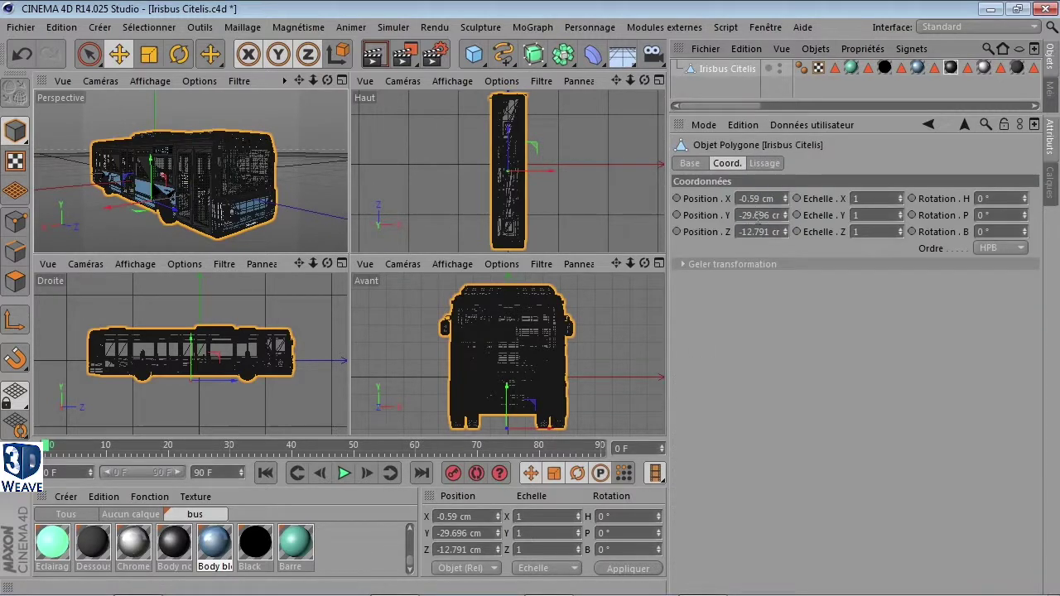
pyautogui.doubleClick(760, 215)
pyautogui.write('0')
pyautogui.press('Return')
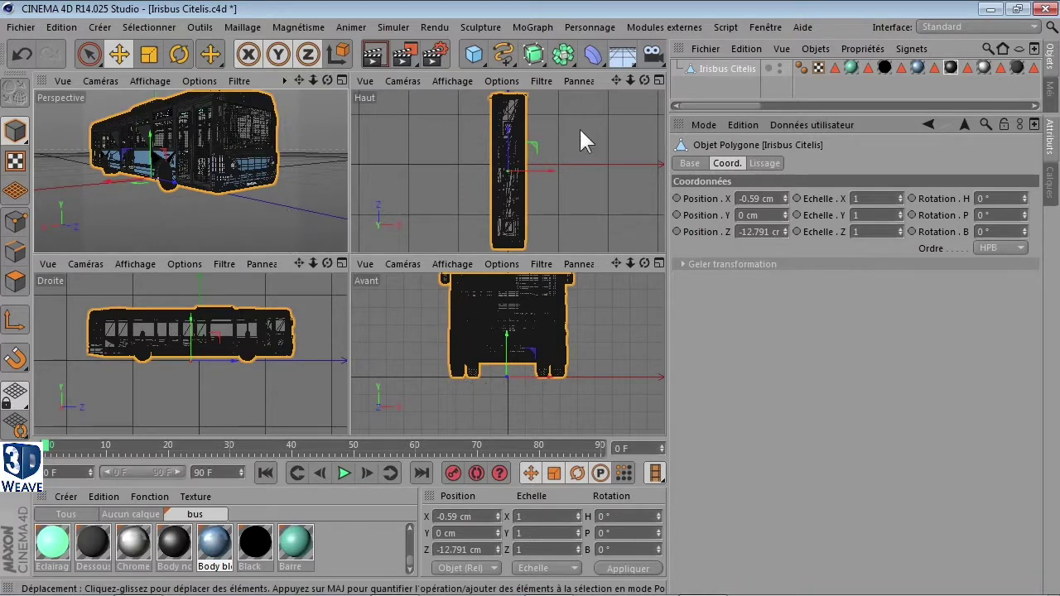
# Check how the bus wheels rest on the ground by rendering with a temporary floor object, removing it again
pyautogui.click(625, 54)
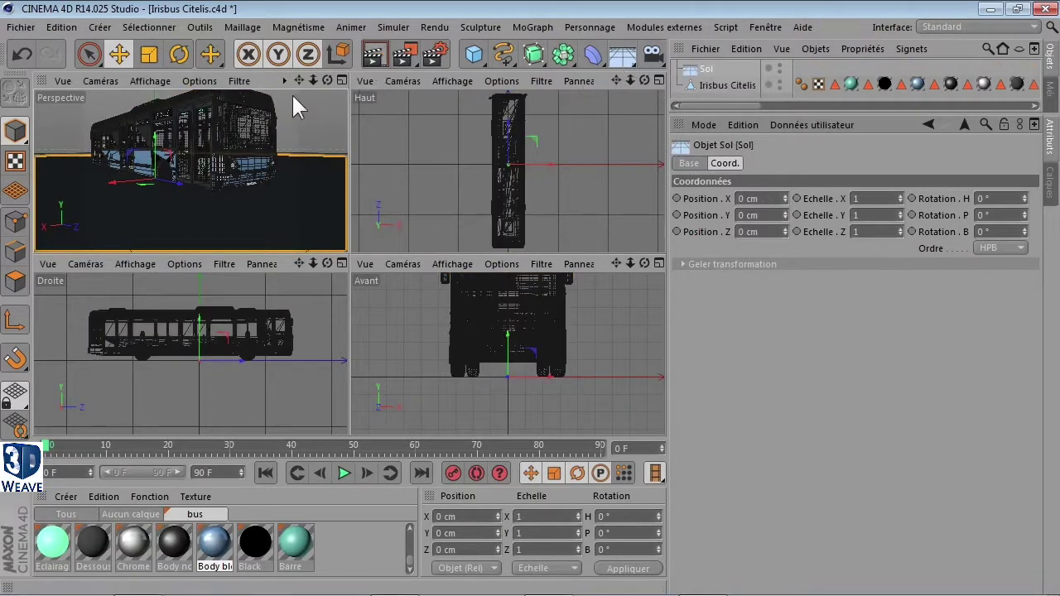
pyautogui.click(341, 78)
pyautogui.click(374, 55)
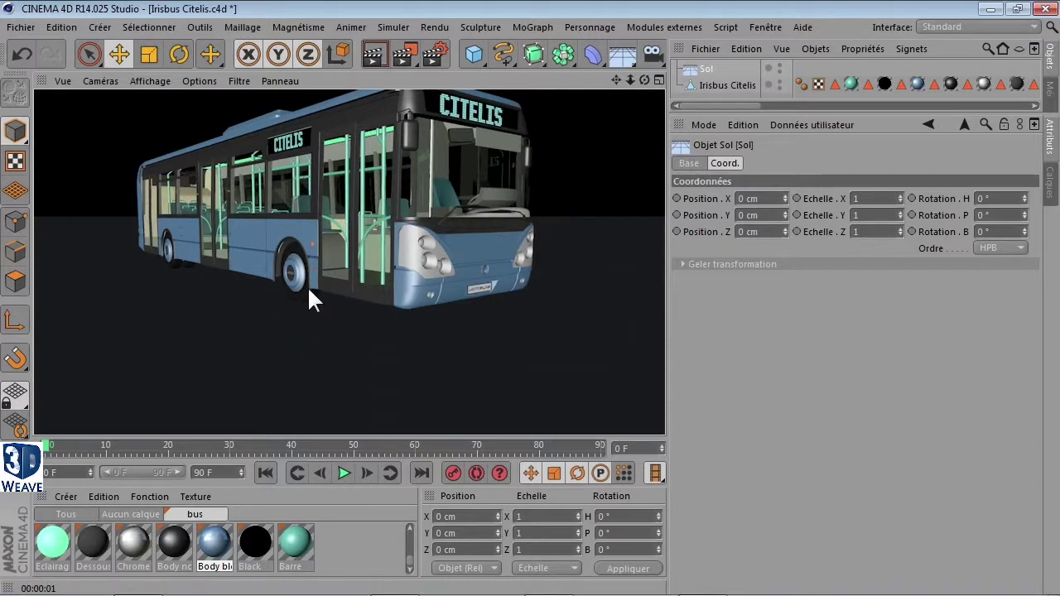
pyautogui.click(711, 68)
pyautogui.press('Delete')
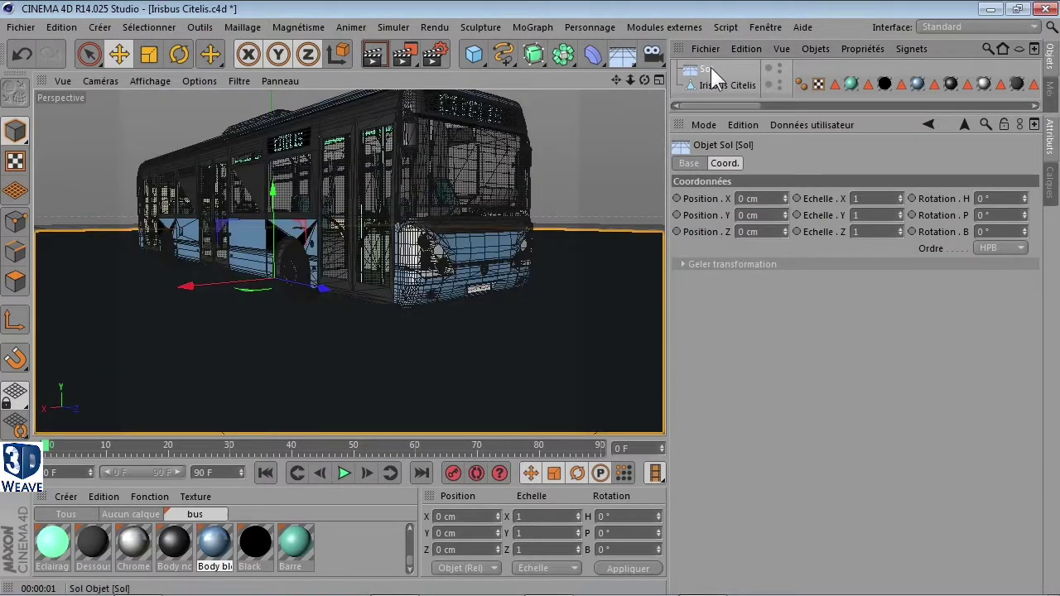
# Save the Irisbus Citelis.c4d scene and close it
pyautogui.click(21, 27)
pyautogui.click(39, 159)
pyautogui.click(20, 27)
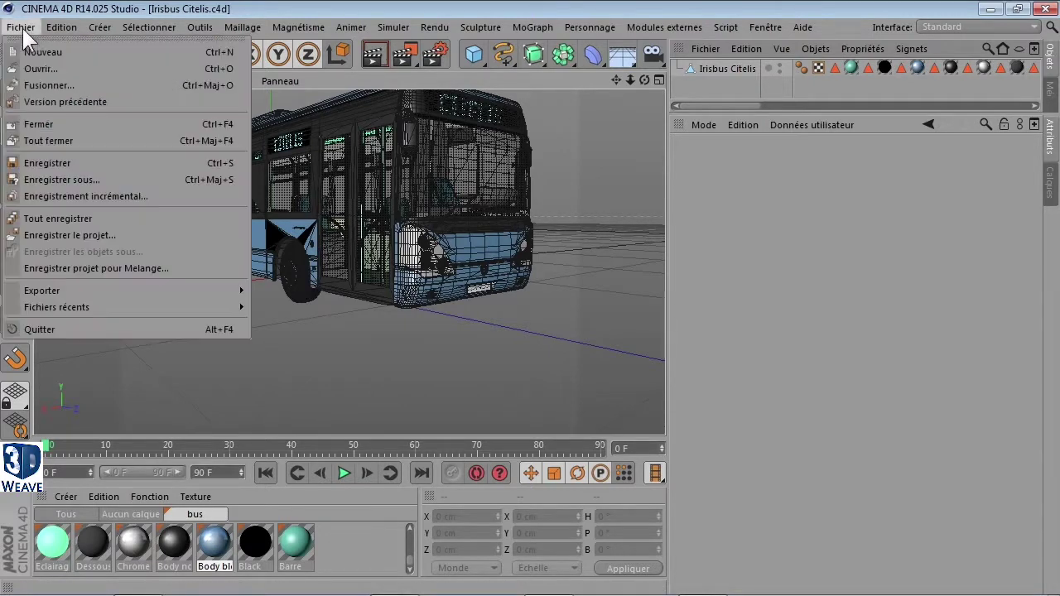
pyautogui.click(46, 121)
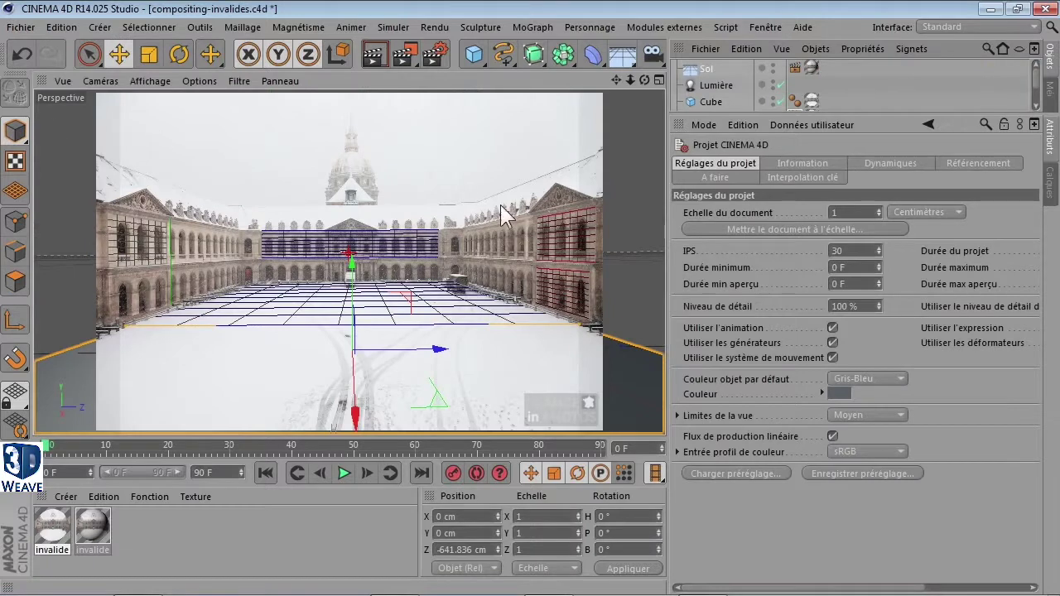
# Switch to the compositing-macon-01.c4d scene and merge Irisbus Citelis.c4d from the scene folder into it
pyautogui.click(766, 26)
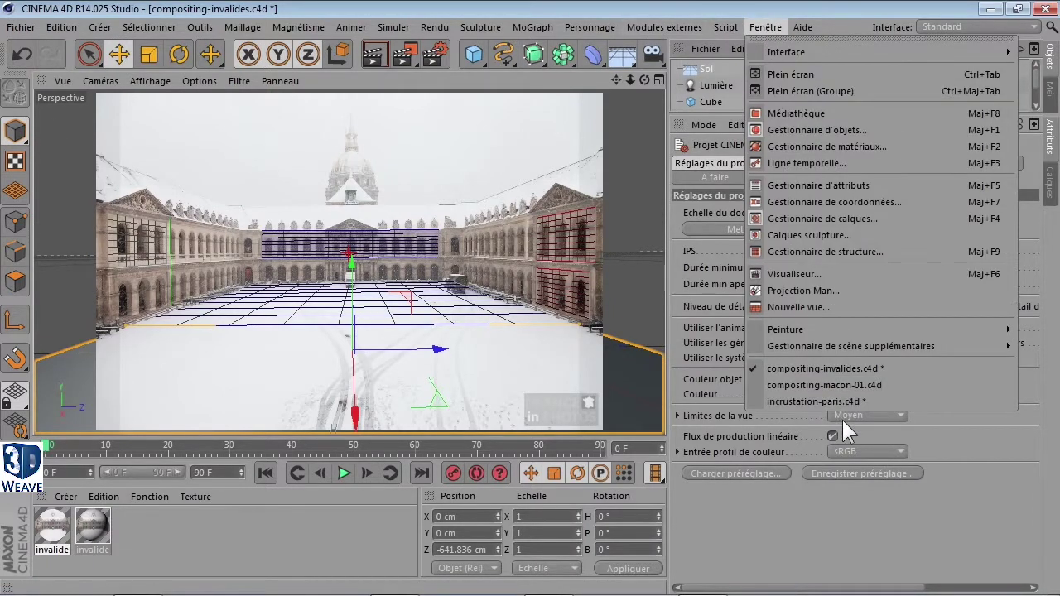
pyautogui.click(846, 384)
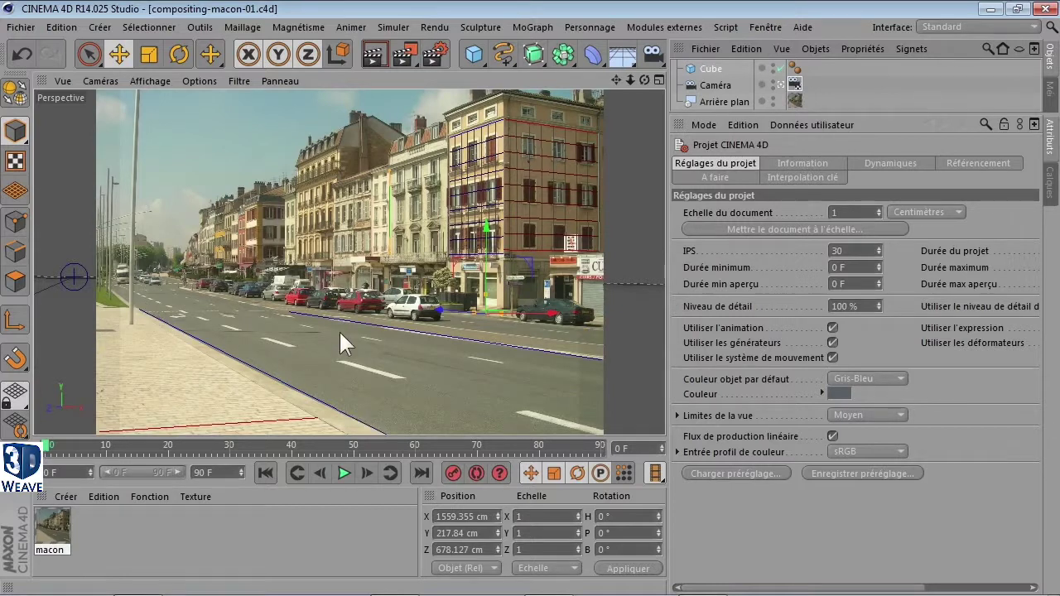
pyautogui.click(20, 26)
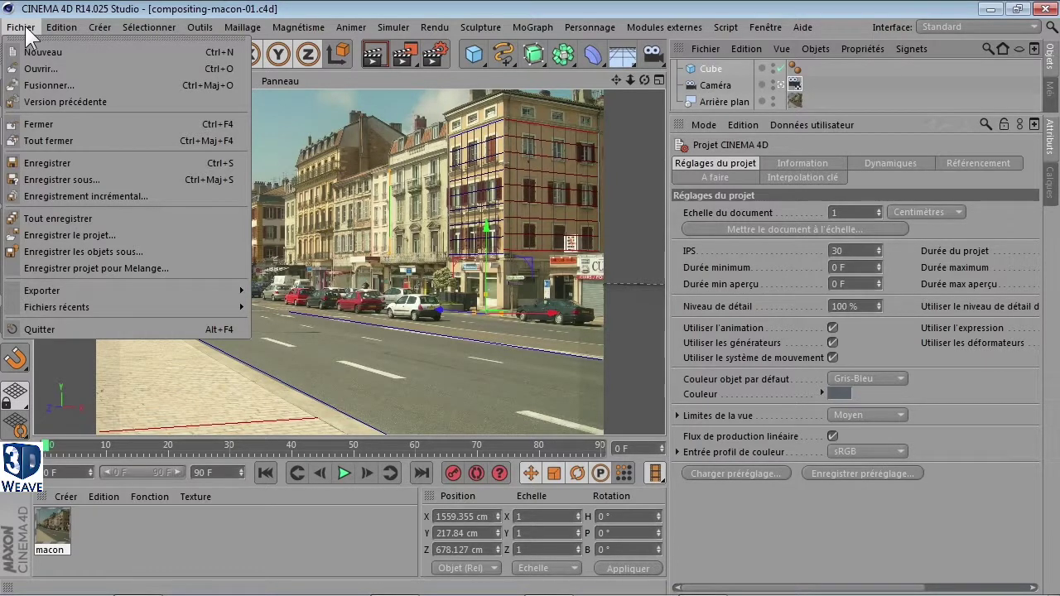
pyautogui.click(37, 86)
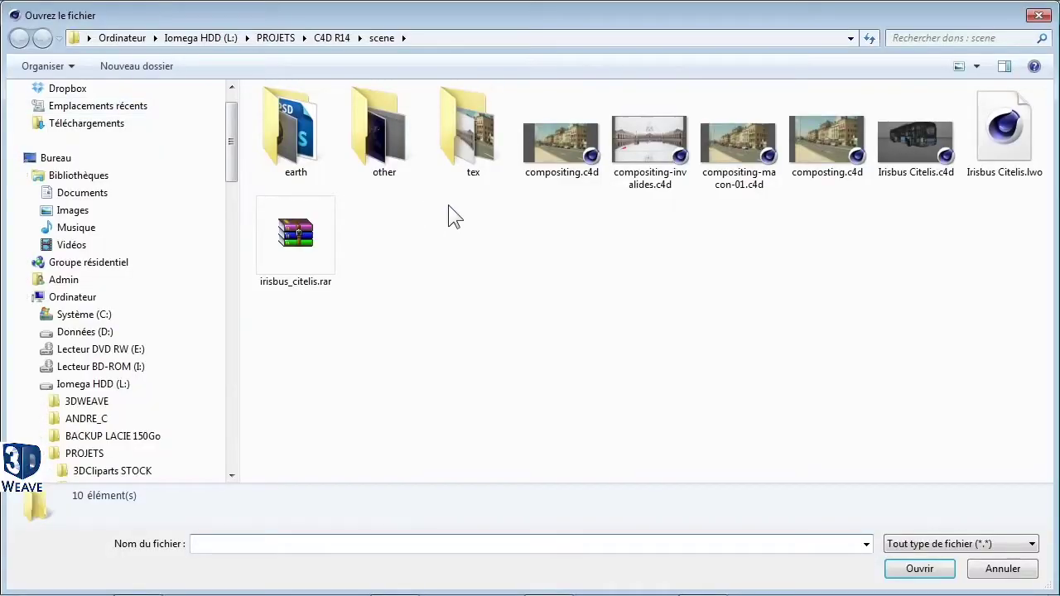
pyautogui.click(947, 172)
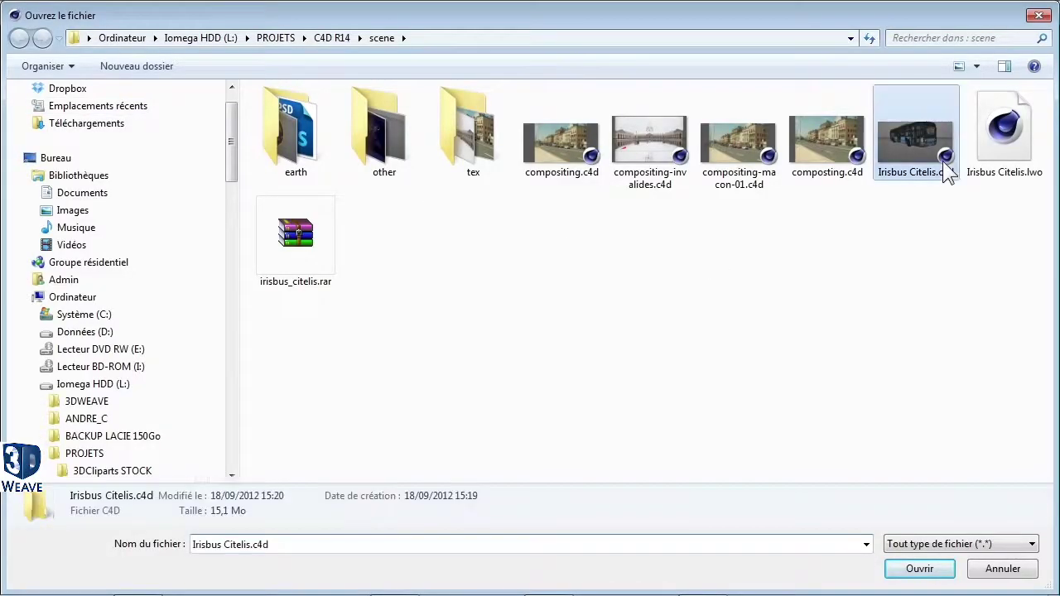
pyautogui.doubleClick(947, 171)
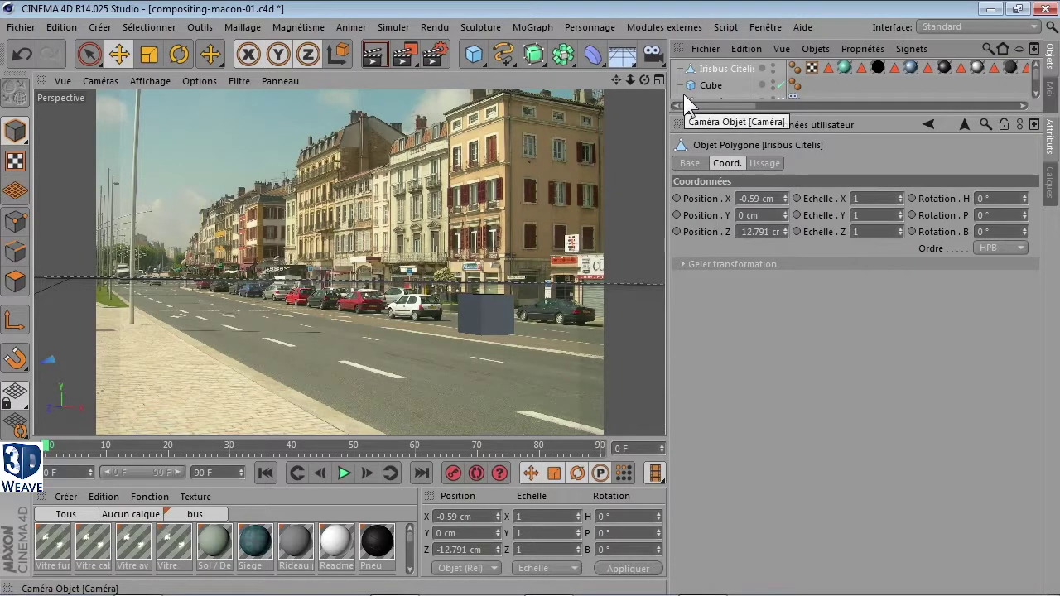
# Move the cube along its X axis to about 711 cm, onto the sidewalk edge
pyautogui.click(703, 85)
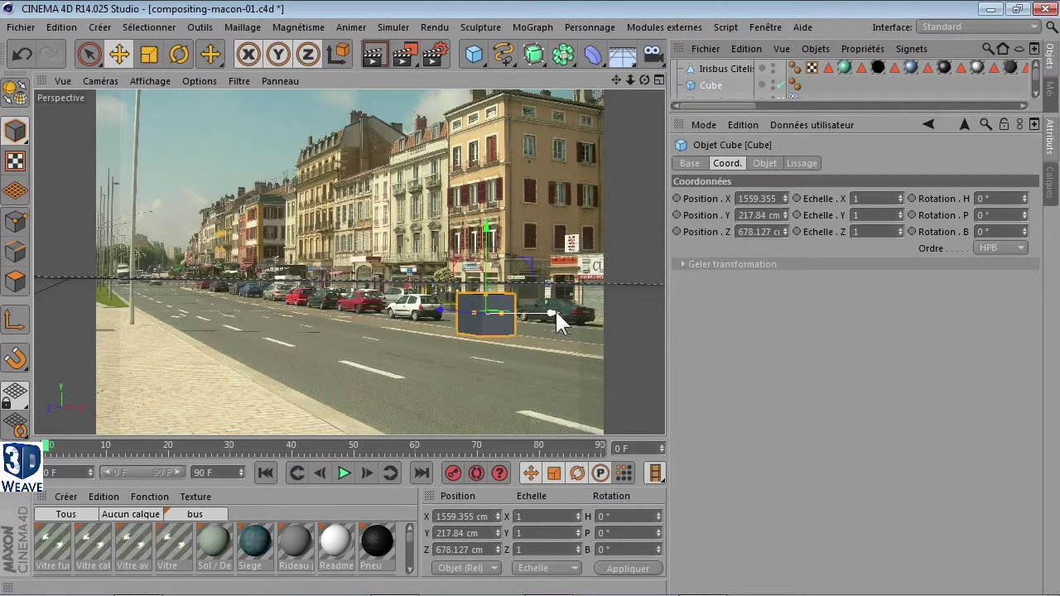
pyautogui.moveTo(556, 312); pyautogui.dragTo(225, 380)
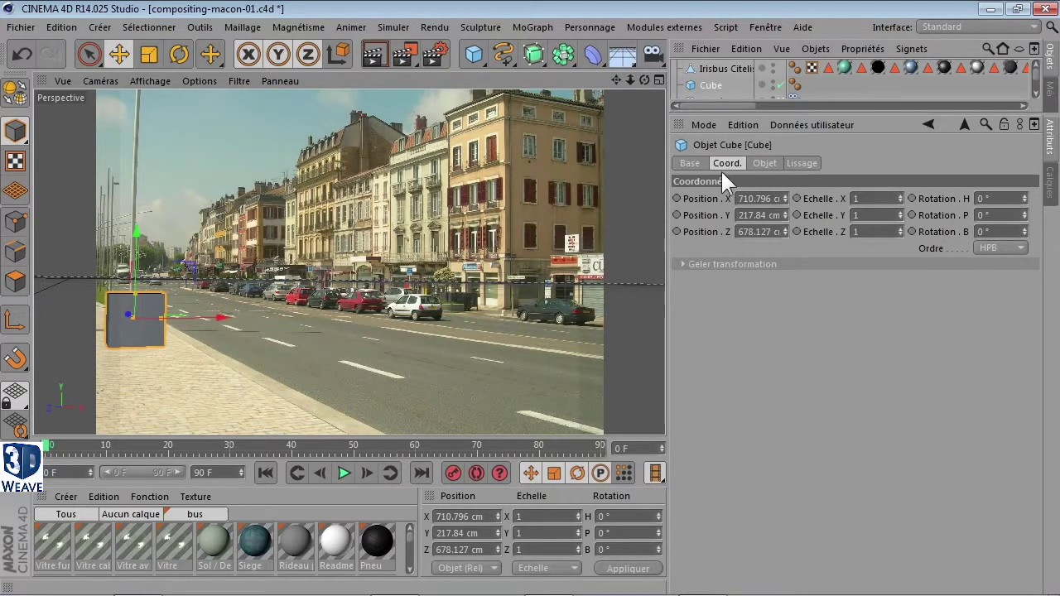
# Position the Irisbus Citelis bus on the road beside the sidewalk at about X 902, Y 158 and Z 147 cm
pyautogui.click(713, 68)
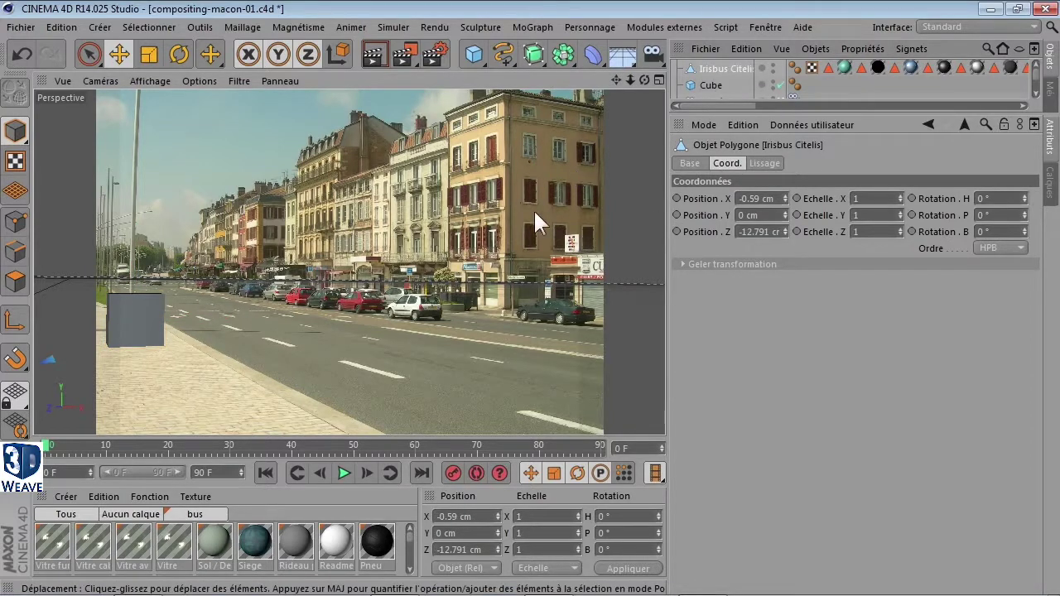
pyautogui.click(659, 81)
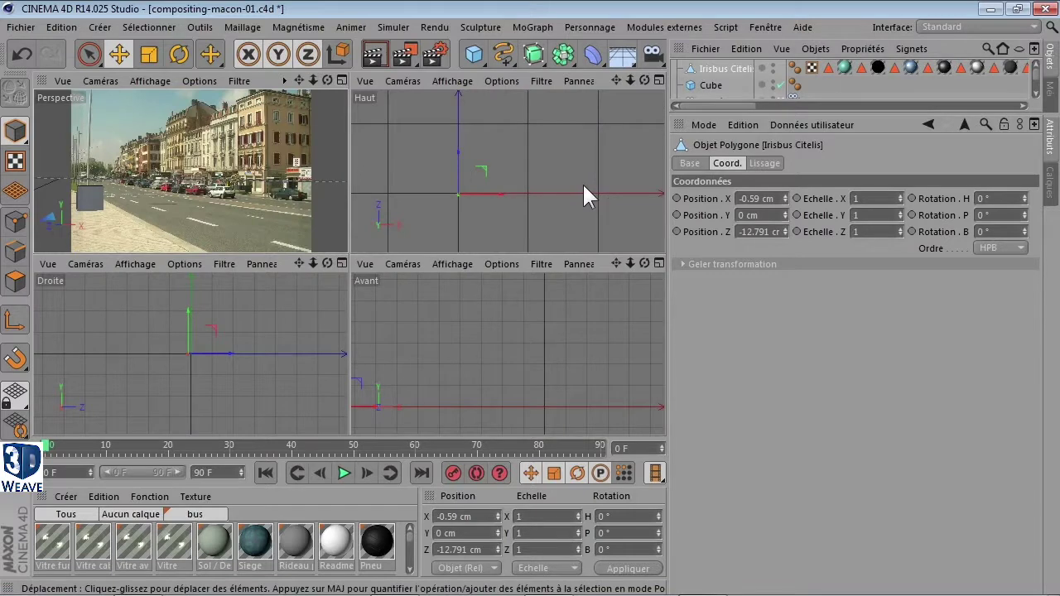
pyautogui.moveTo(499, 190); pyautogui.dragTo(564, 197)
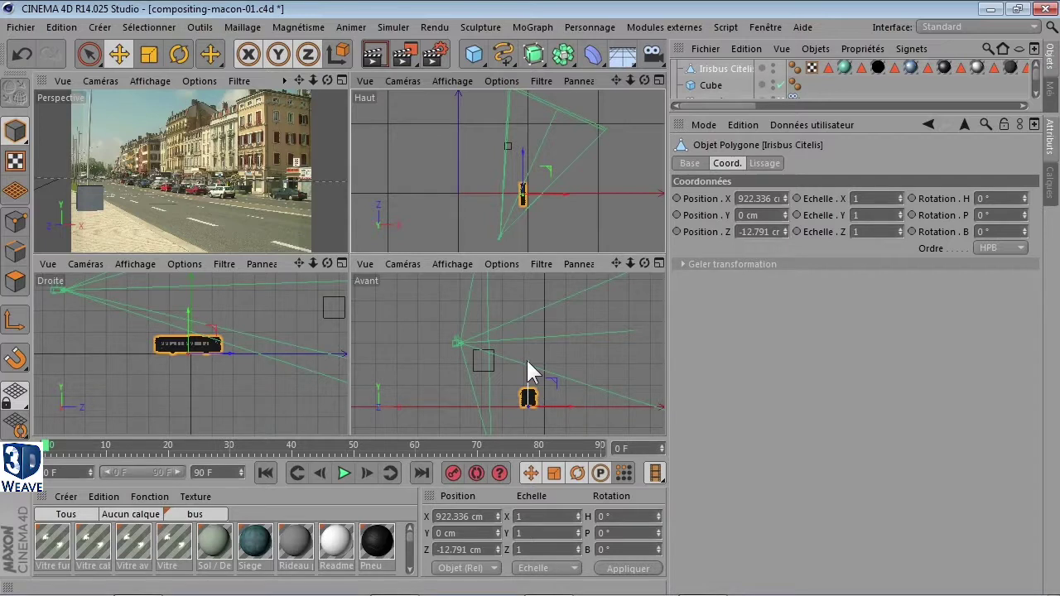
pyautogui.moveTo(529, 375); pyautogui.dragTo(536, 335)
pyautogui.moveTo(536, 328); pyautogui.dragTo(536, 328)
pyautogui.click(340, 80)
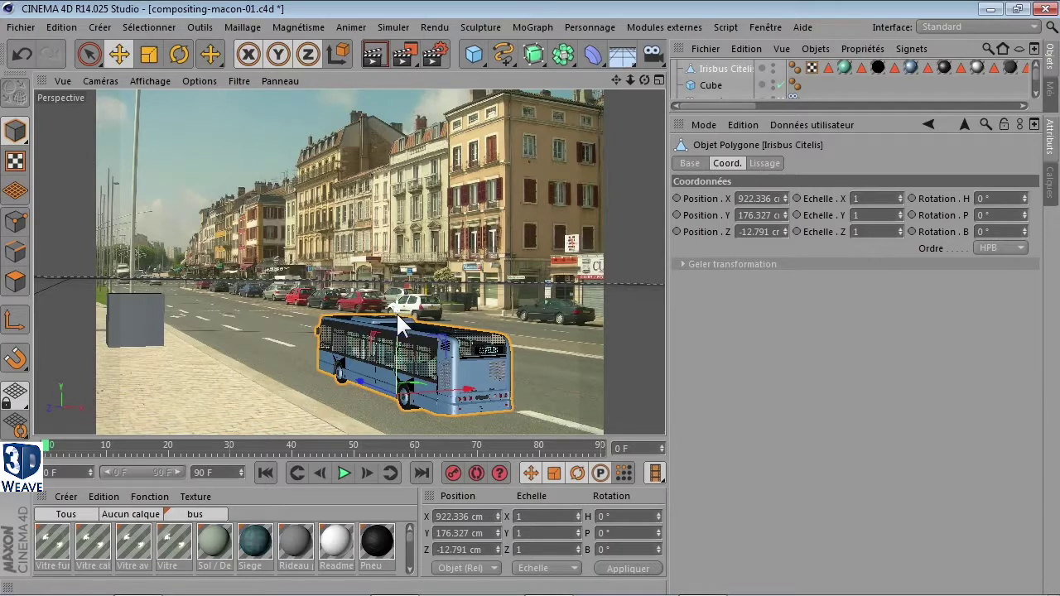
pyautogui.moveTo(397, 322); pyautogui.dragTo(398, 406)
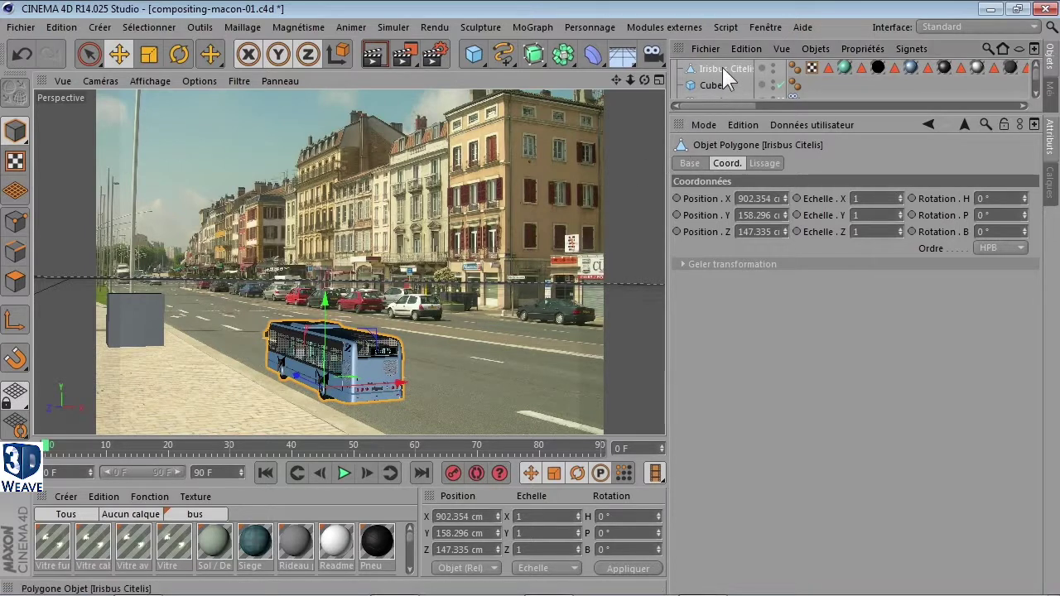
# Enlarge the object list and show the bus's dimensions in Taille + mode to read its width, height and length
pyautogui.moveTo(787, 87); pyautogui.dragTo(799, 254)
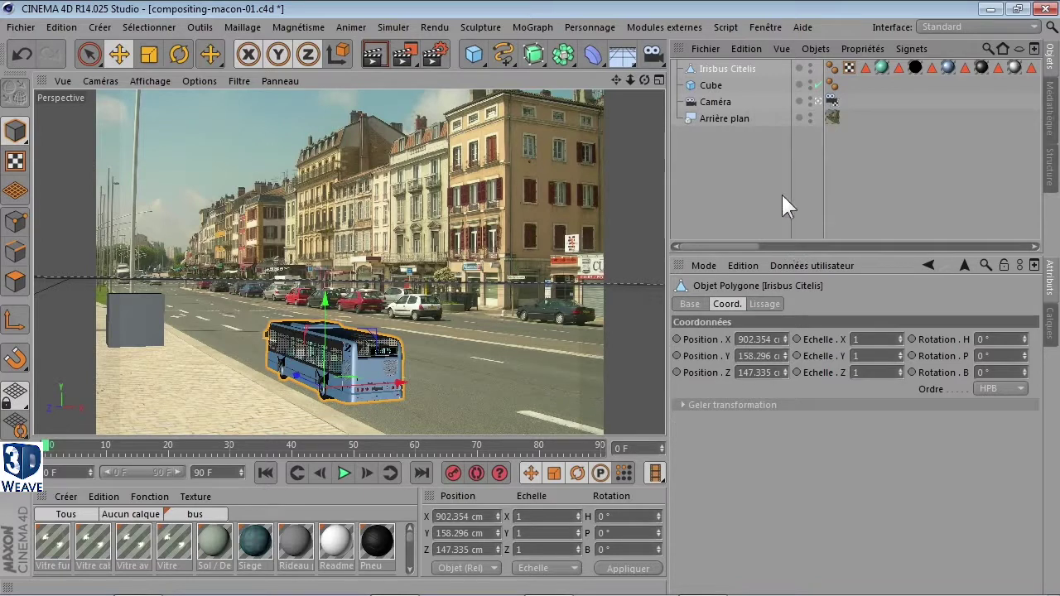
pyautogui.click(725, 153)
pyautogui.click(727, 69)
pyautogui.click(544, 569)
pyautogui.click(531, 536)
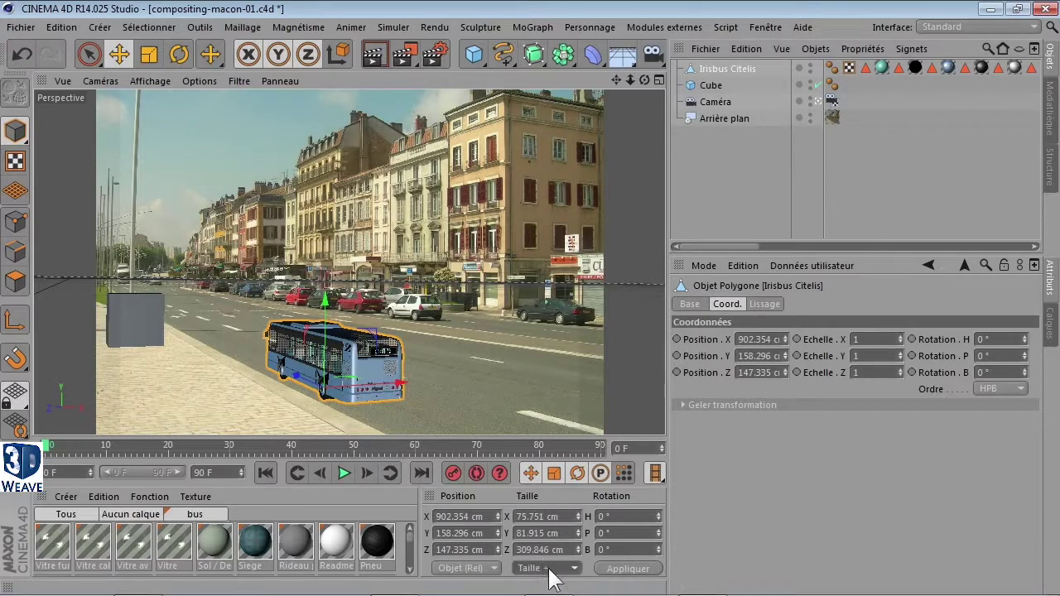
pyautogui.click(526, 516)
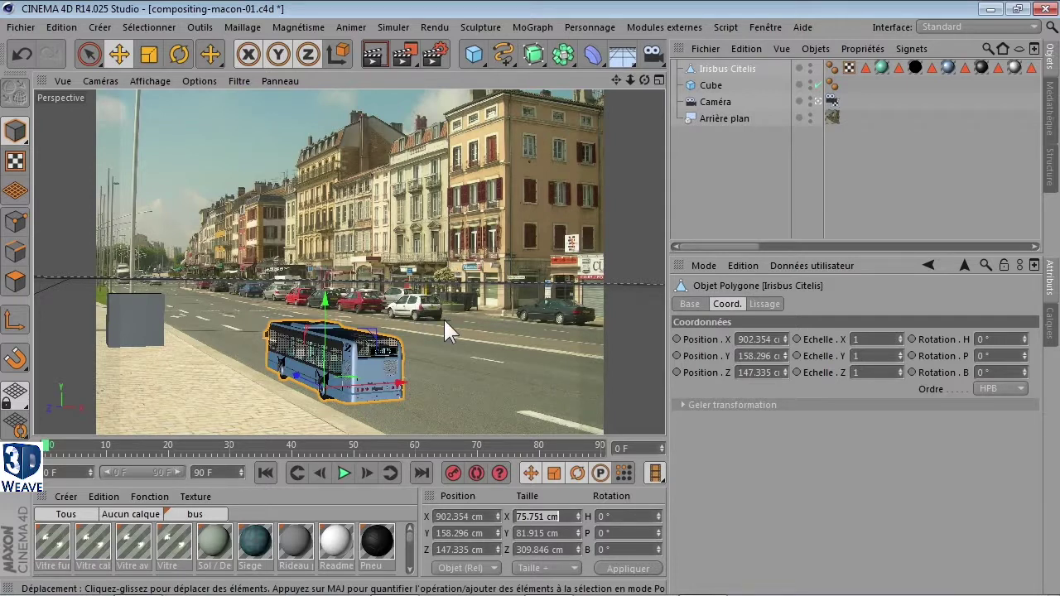
# Switch to Firefox and search Google for "hauteur clio 2"
pyautogui.click(394, 581)
pyautogui.click(71, 51)
pyautogui.click(496, 242)
pyautogui.write('h')
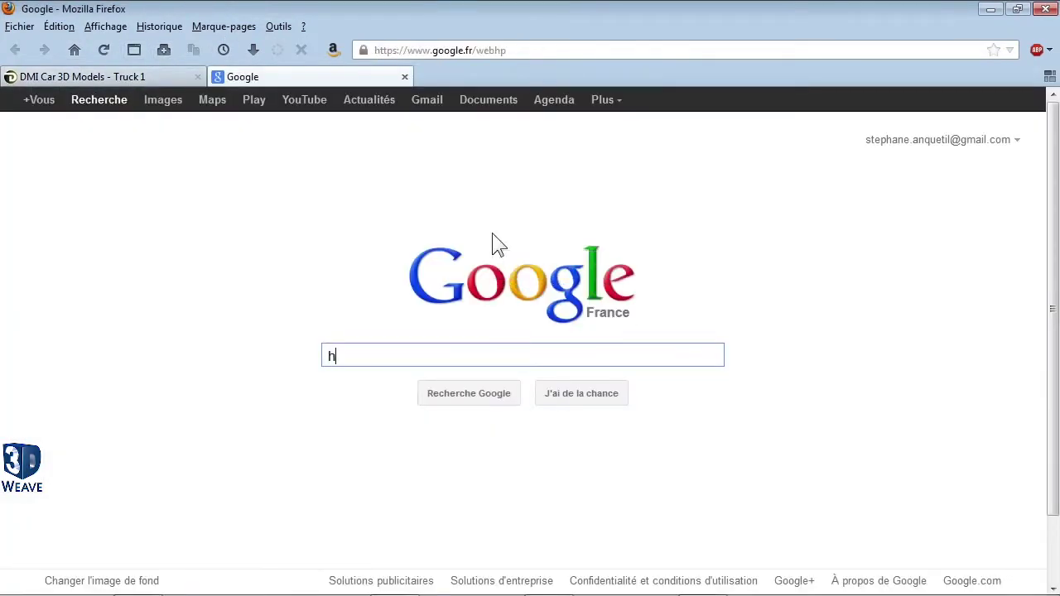
pyautogui.write('auteur clio')
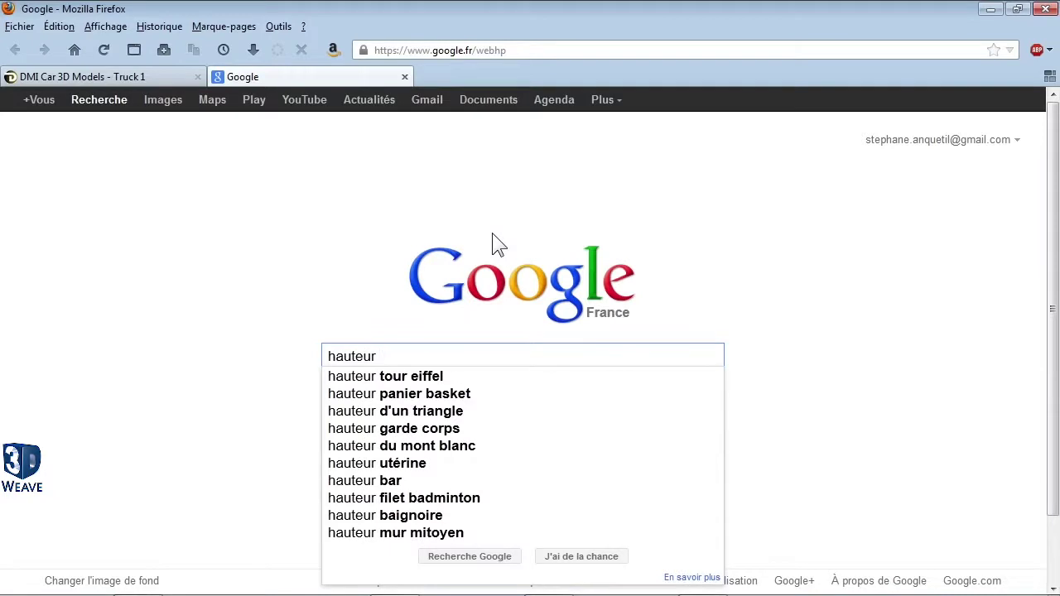
pyautogui.press('Down')
pyautogui.press('Down')
pyautogui.press('Return')
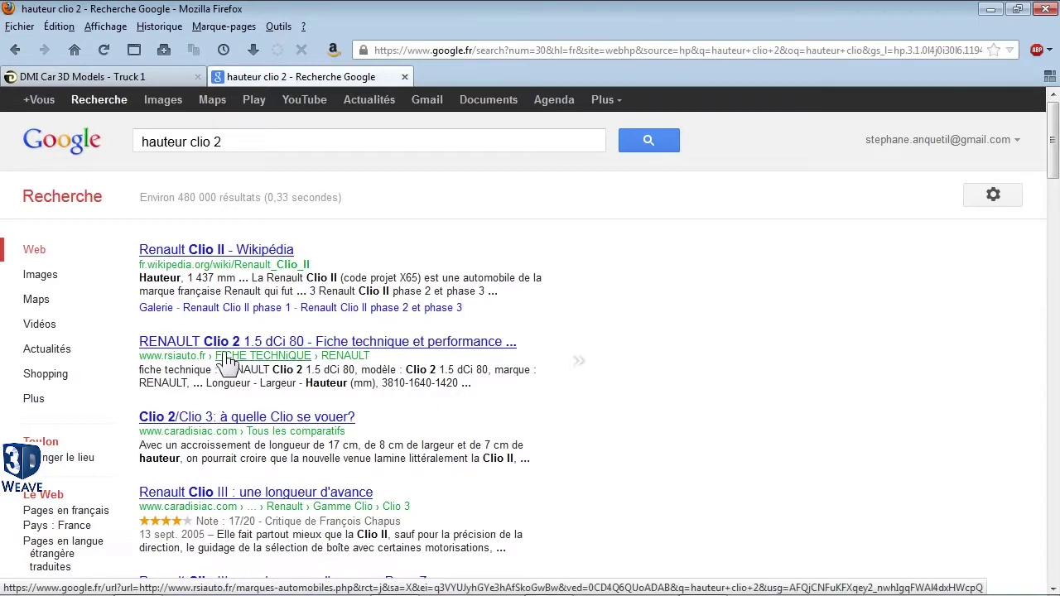
# Look up the car's height in the rsiauto.fr technical sheet for the RENAULT Clio 2 1.5 dCi 80, closing the page when done
pyautogui.scroll(-3, 231, 350)
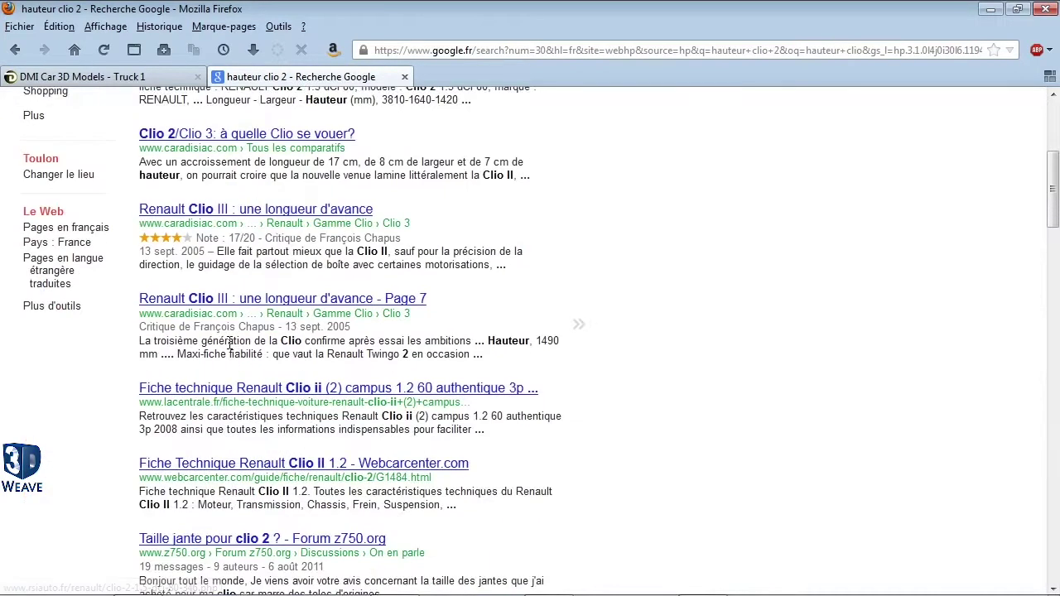
pyautogui.scroll(3, 232, 351)
pyautogui.click(238, 348)
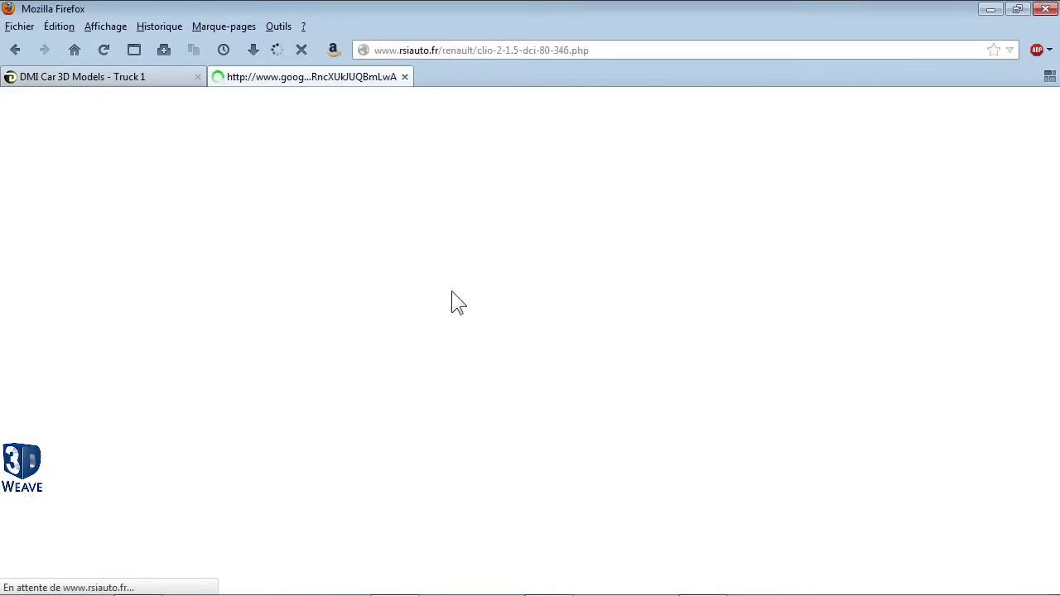
pyautogui.scroll(-6, 537, 365)
pyautogui.scroll(6, 537, 364)
pyautogui.scroll(-7, 499, 362)
pyautogui.scroll(-3, 499, 362)
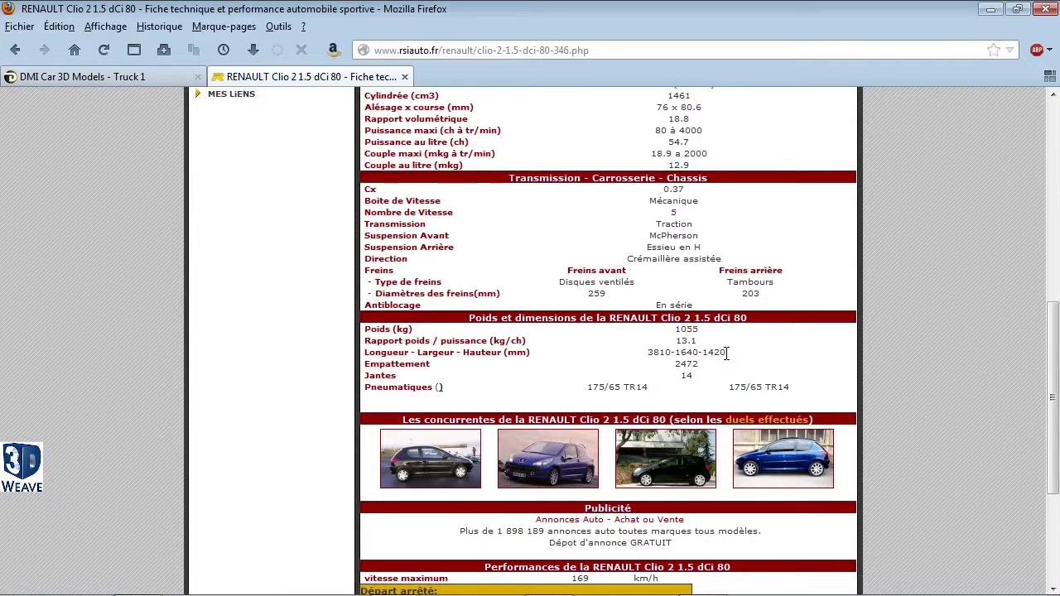
pyautogui.moveTo(725, 352); pyautogui.dragTo(703, 352)
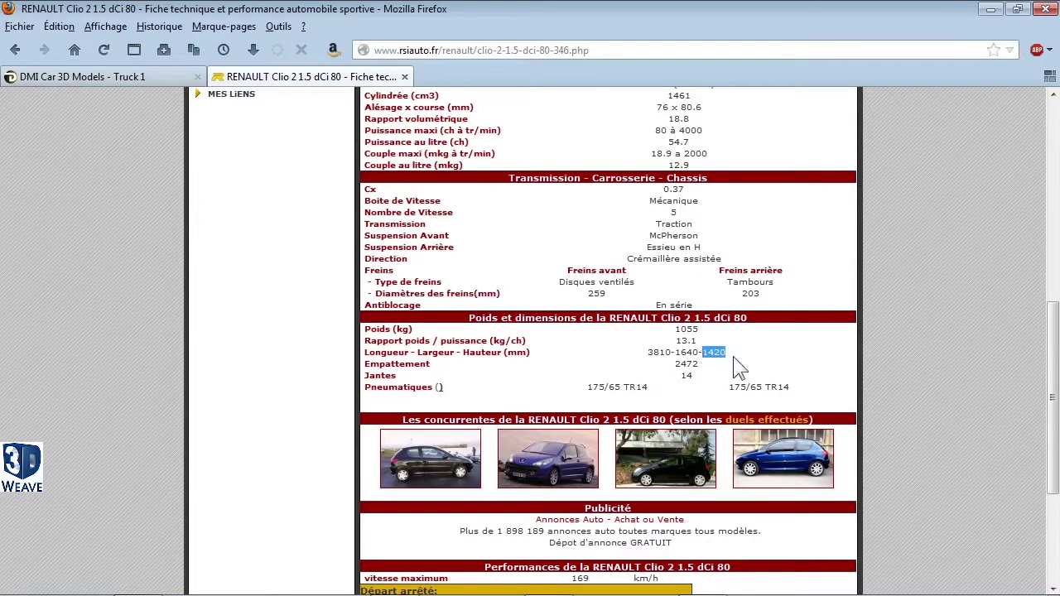
pyautogui.press('Home')
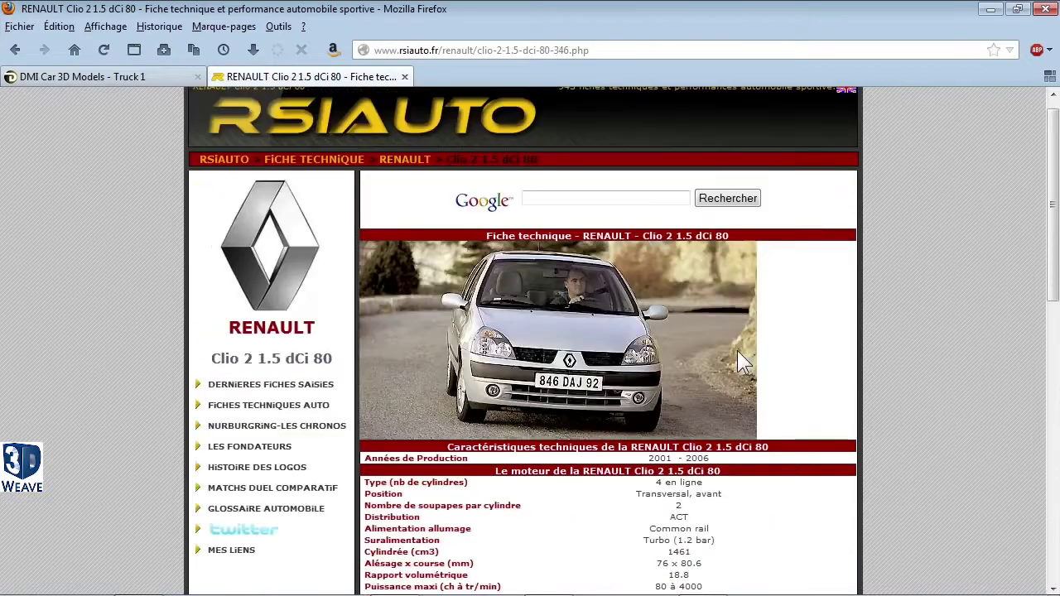
pyautogui.click(404, 76)
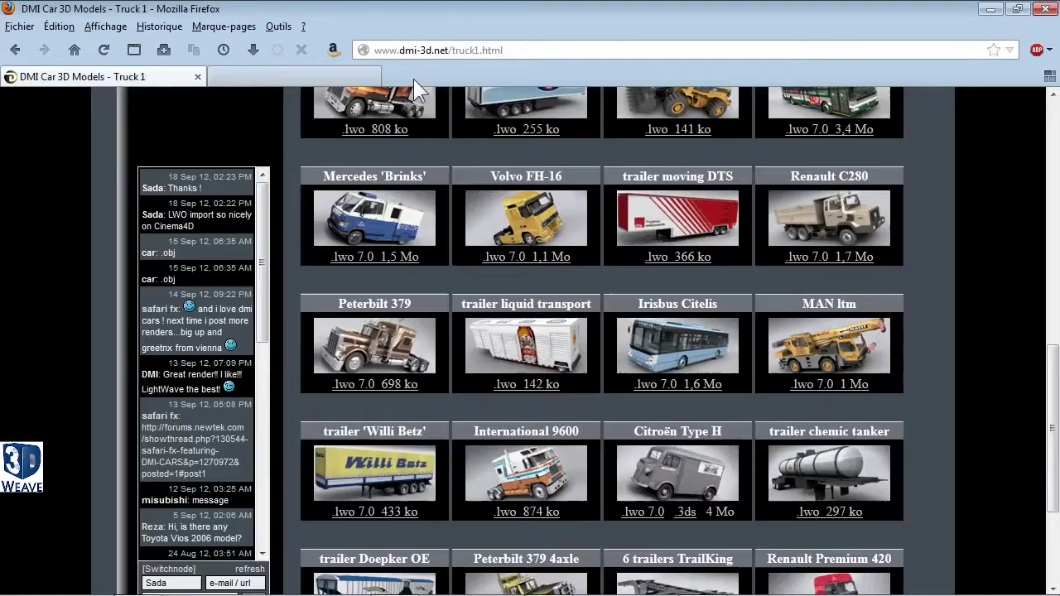
# Back in CINEMA 4D, add a Y-axis calibration line spanning the white Clio's height from roof to ground in the camera calibrator
pyautogui.click(989, 8)
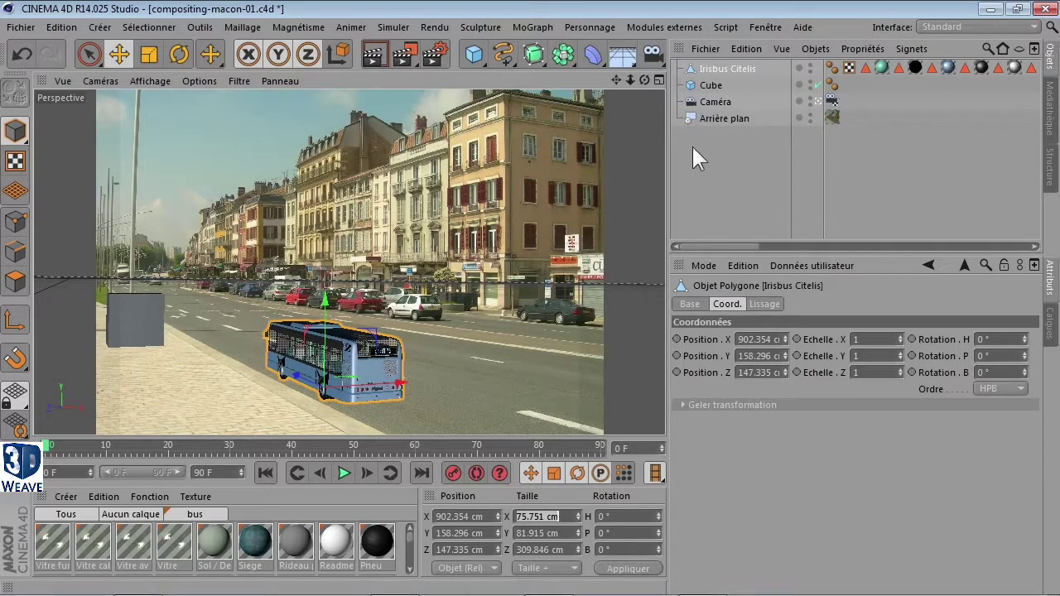
pyautogui.click(831, 100)
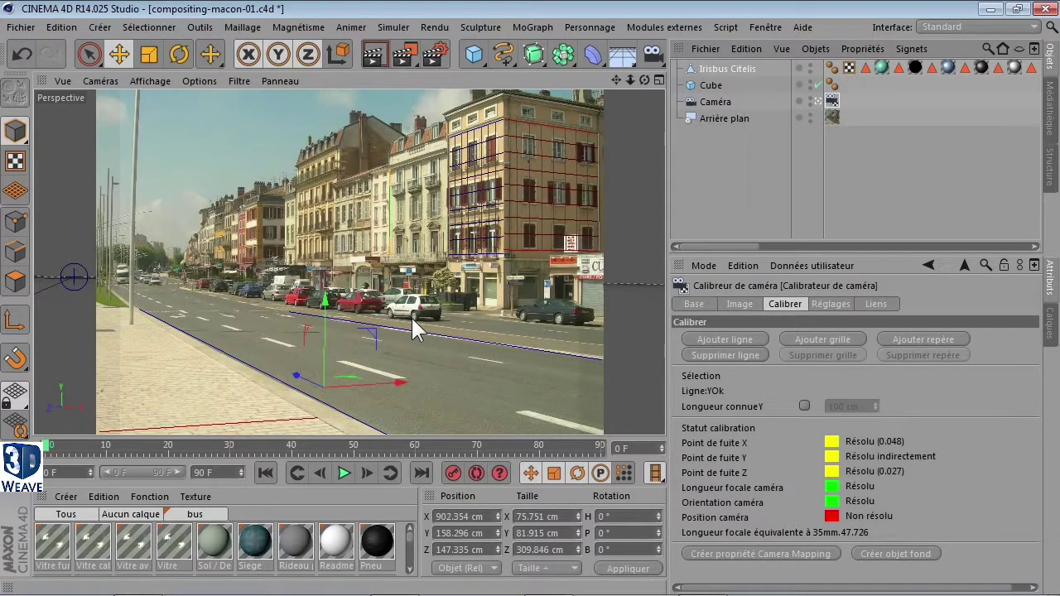
pyautogui.click(750, 338)
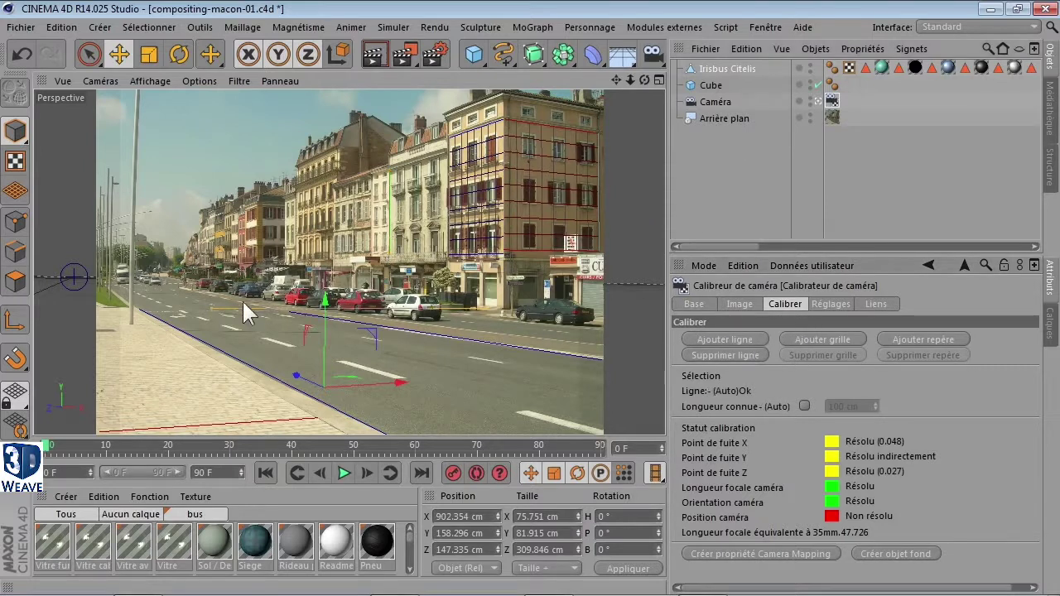
pyautogui.moveTo(365, 300); pyautogui.dragTo(416, 299)
pyautogui.moveTo(351, 359); pyautogui.dragTo(348, 361)
pyautogui.moveTo(416, 296); pyautogui.dragTo(416, 324)
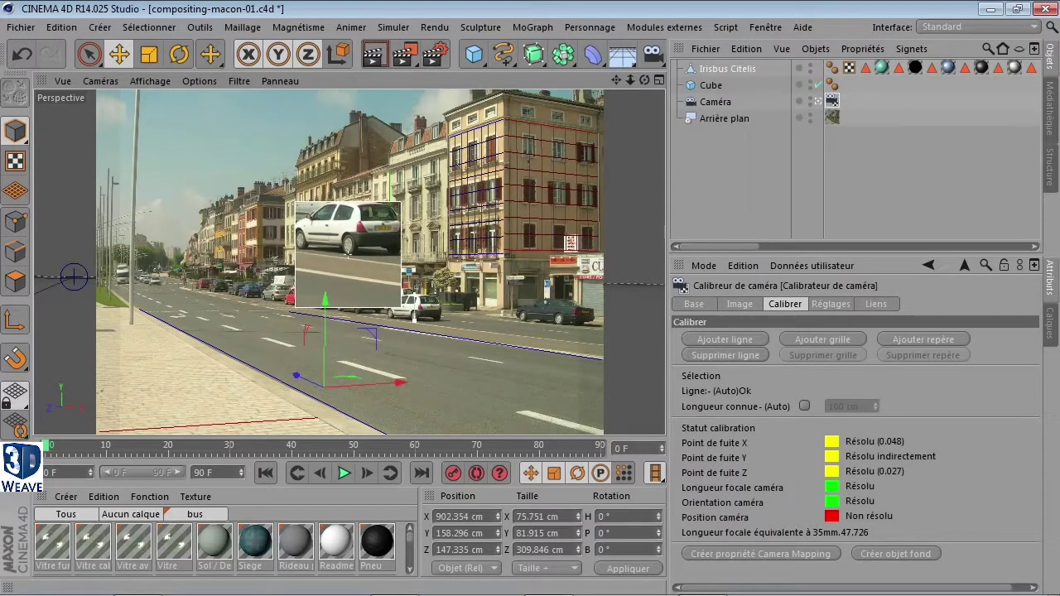
pyautogui.moveTo(415, 320); pyautogui.dragTo(415, 320)
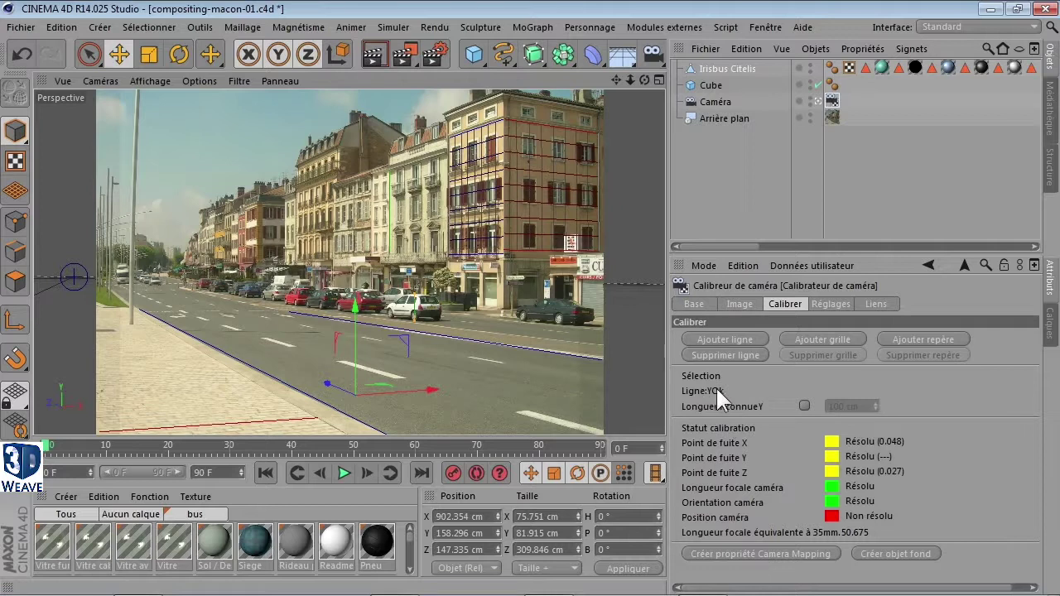
# Enable the known length for the Clio's Y calibration line and set it to 148 cm
pyautogui.click(803, 406)
pyautogui.doubleClick(836, 406)
pyautogui.write('148')
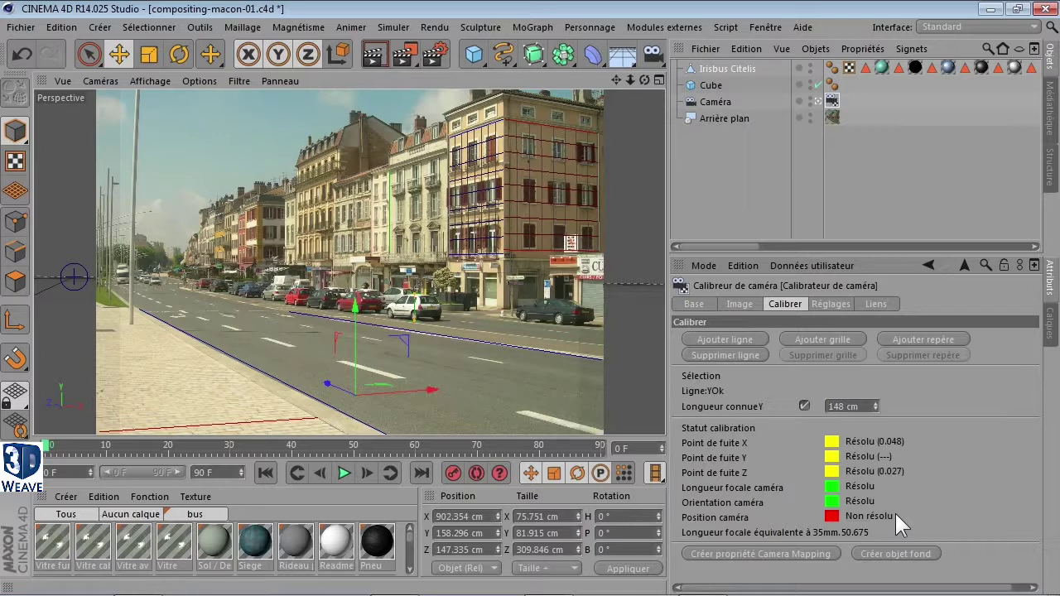
pyautogui.click(832, 304)
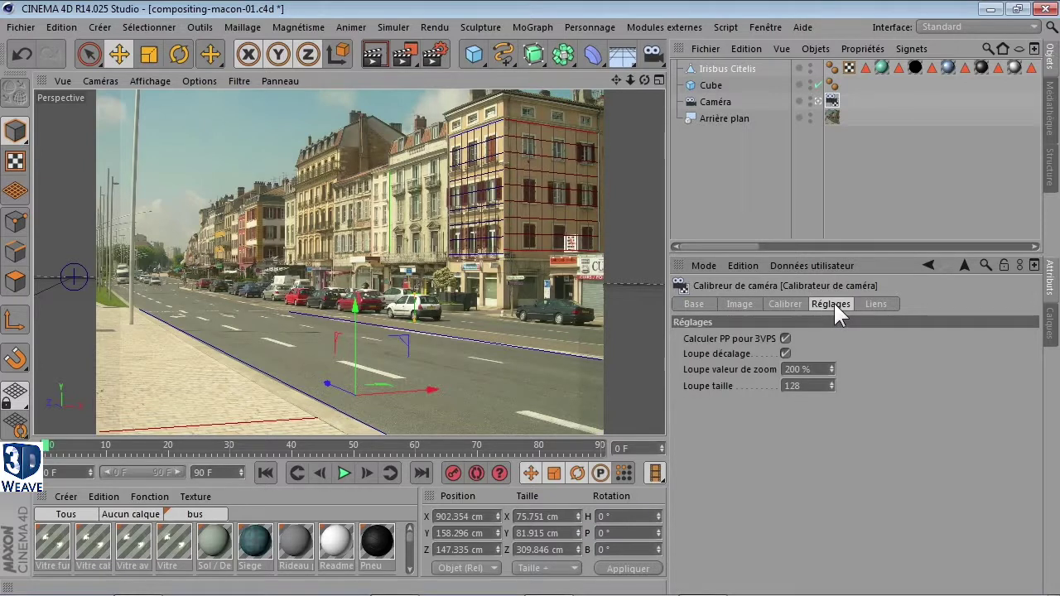
pyautogui.click(785, 302)
pyautogui.click(740, 301)
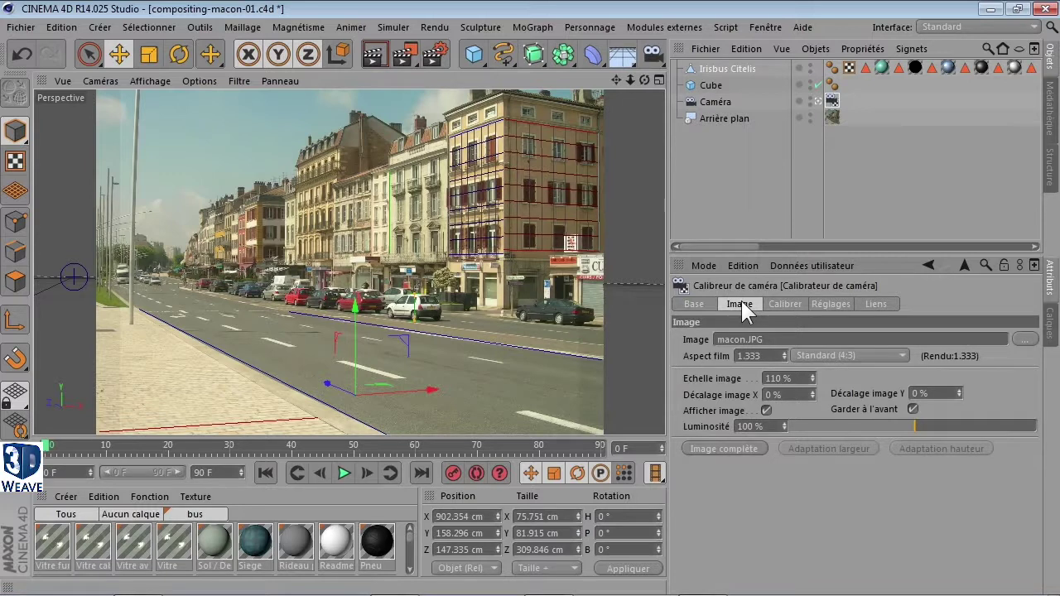
pyautogui.click(797, 304)
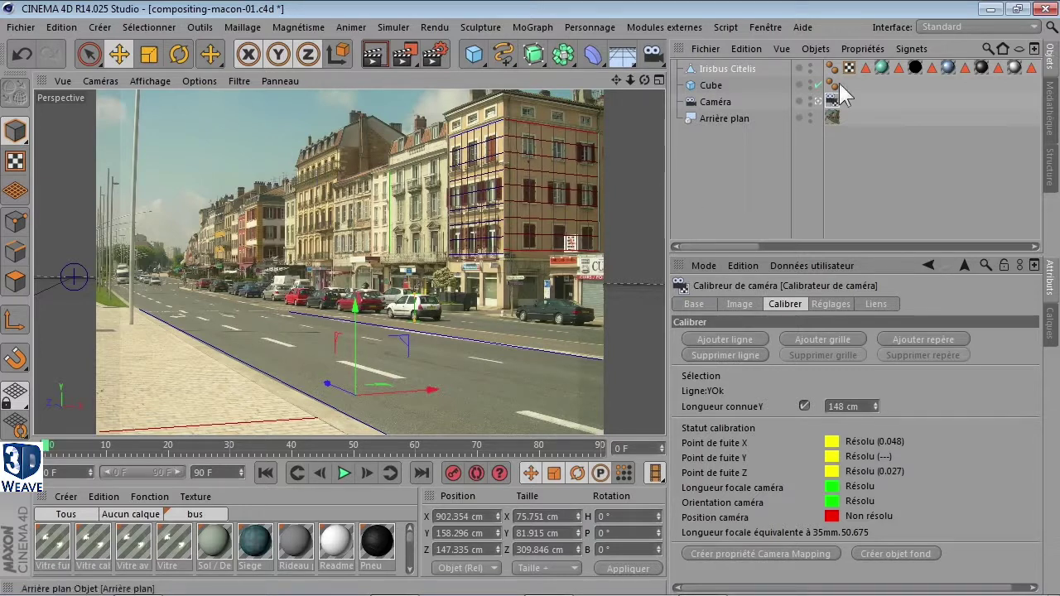
# Show the scene objects again and select the Irisbus Citelis to judge its scale against the street photo
pyautogui.click(788, 157)
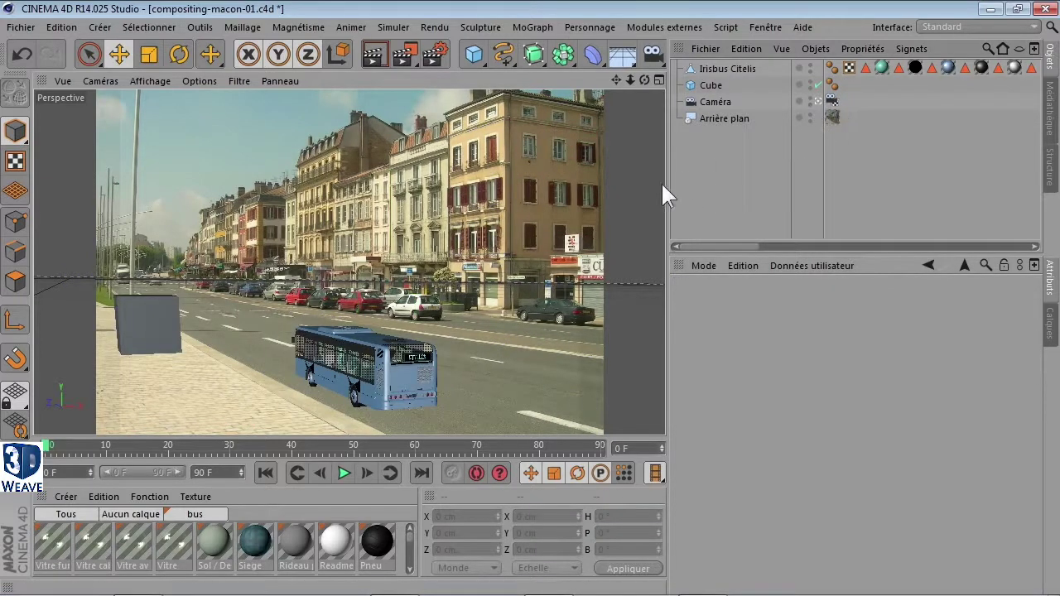
pyautogui.click(712, 66)
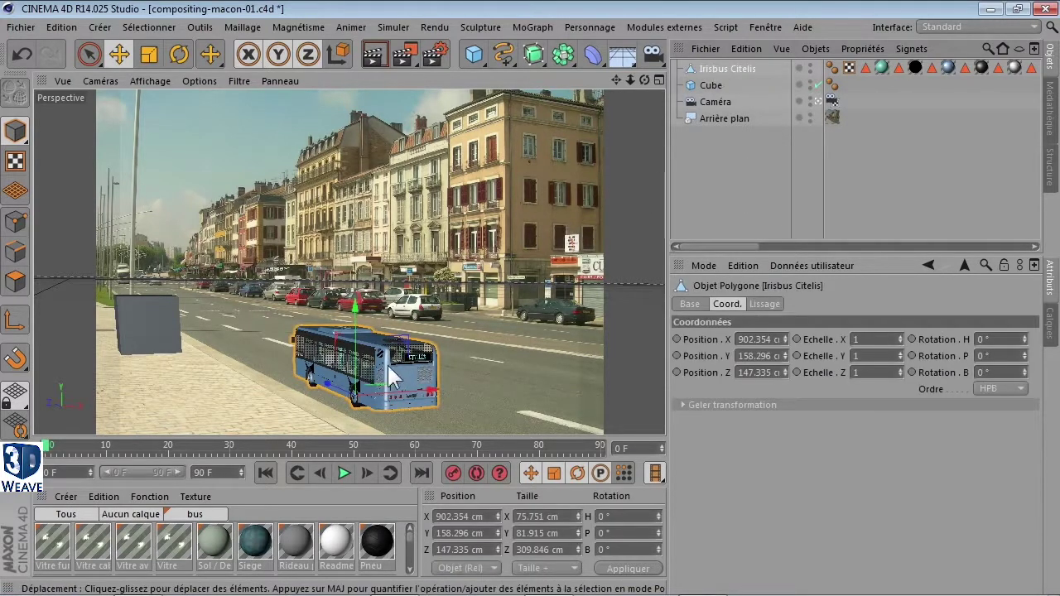
pyautogui.moveTo(410, 592)
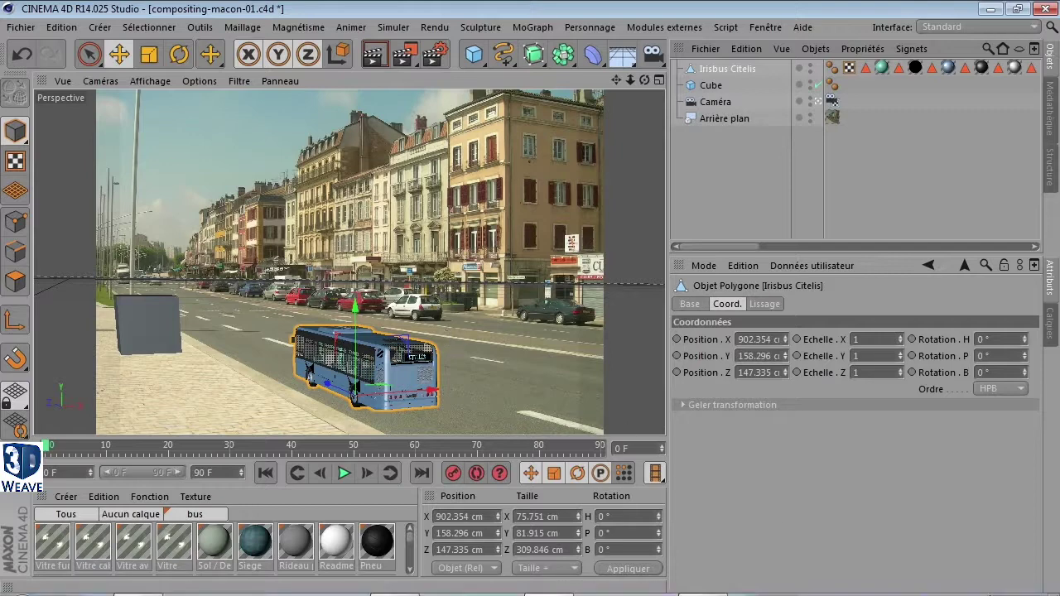
pyautogui.rightClick(842, 588)
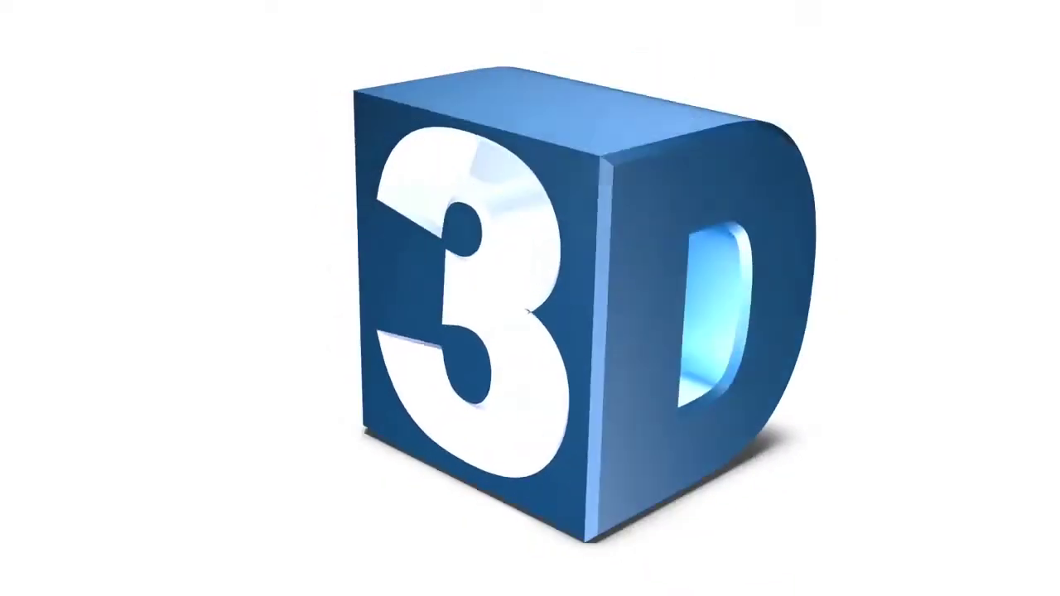